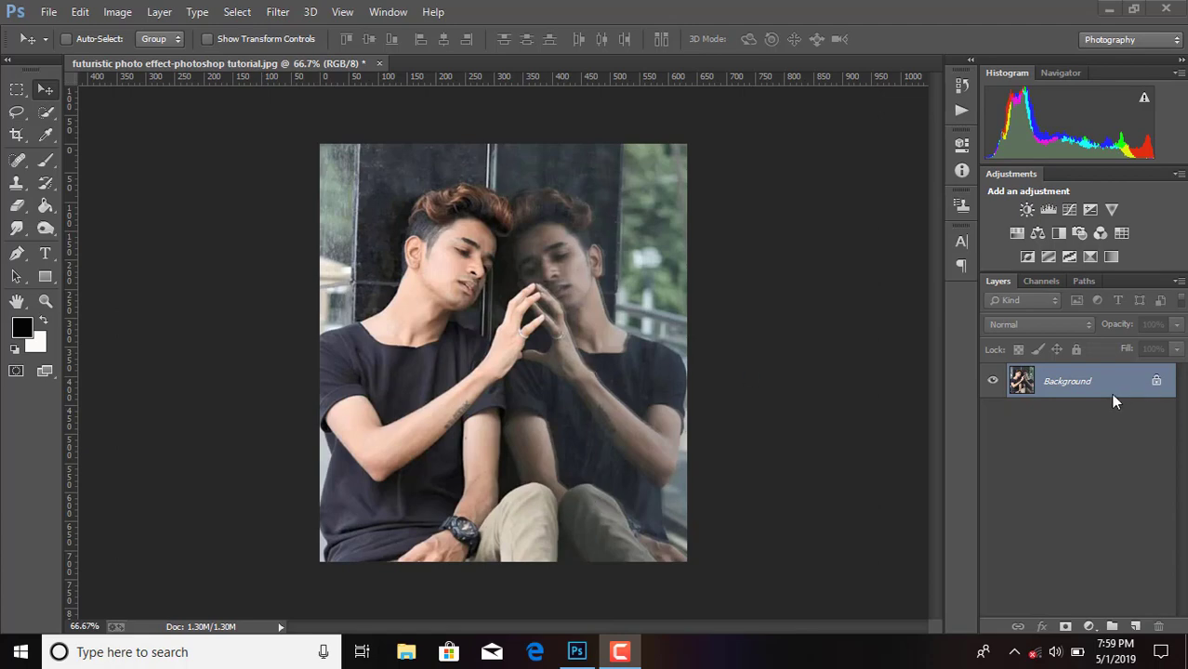
# Unlock the photo's Background layer so it becomes the editable Layer 0.
pyautogui.click(1159, 381)
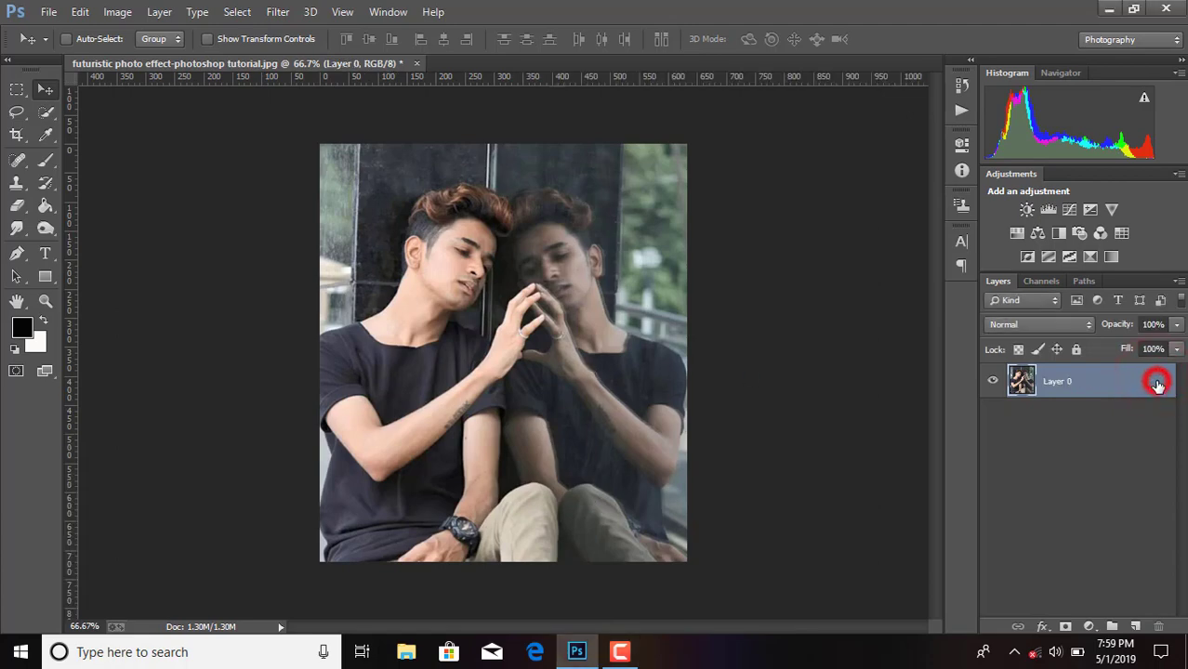
# Apply Brightness/Contrast to the photo with Brightness 23 and Contrast -6.
pyautogui.click(109, 13)
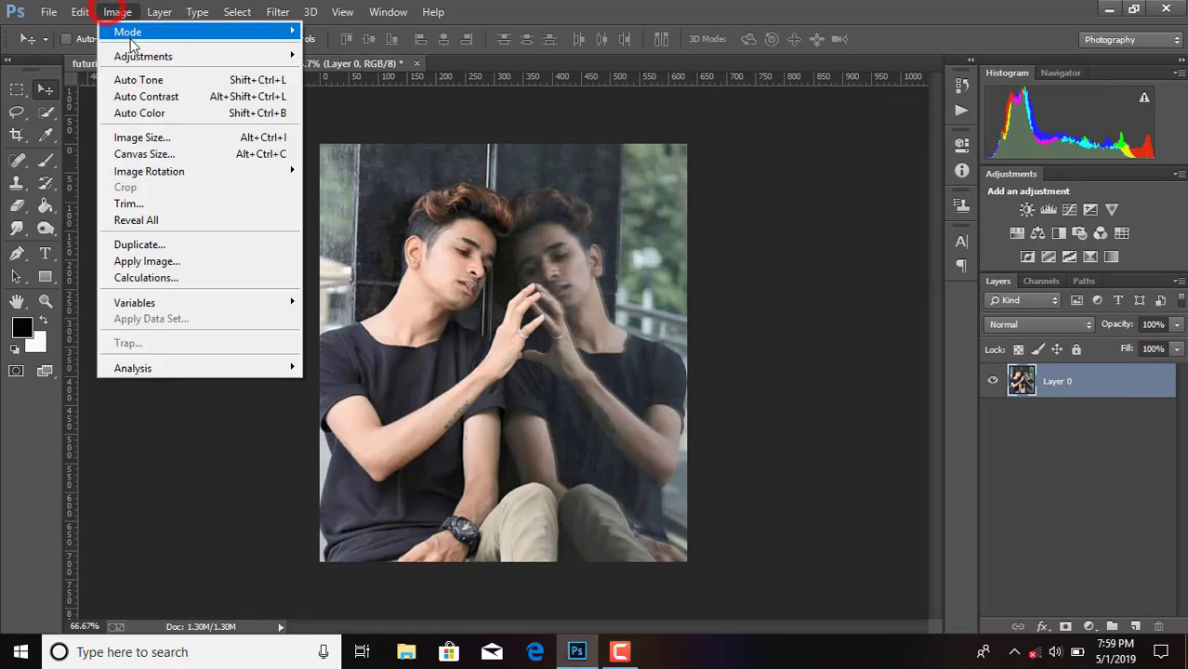
pyautogui.click(137, 55)
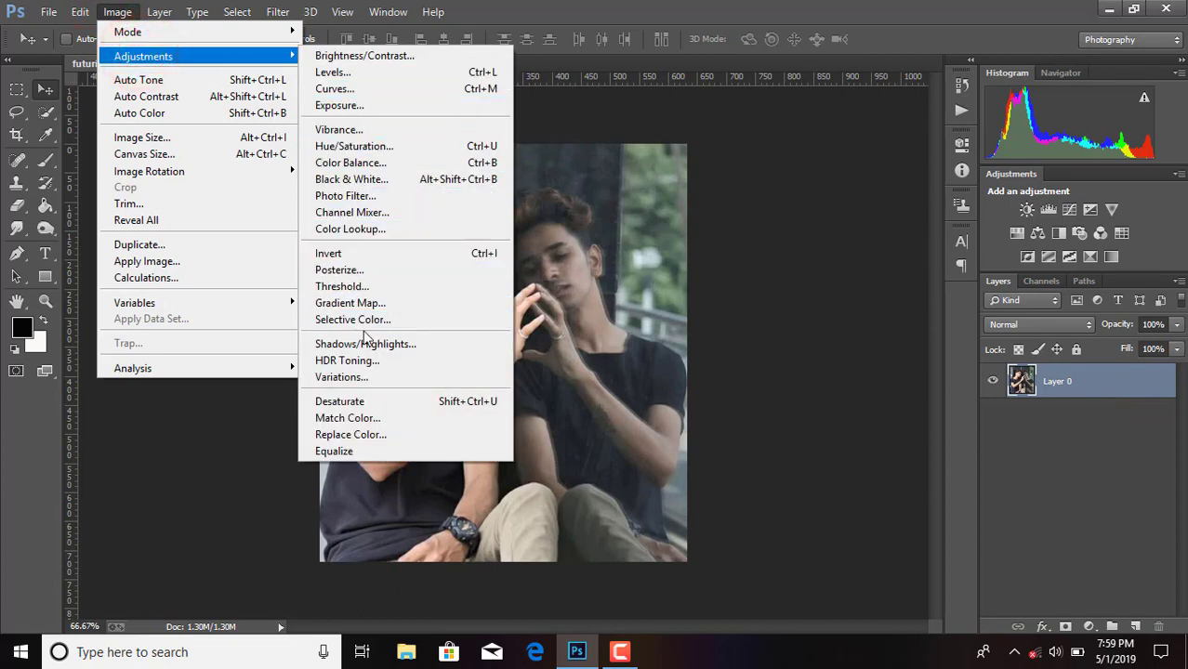
pyautogui.click(372, 56)
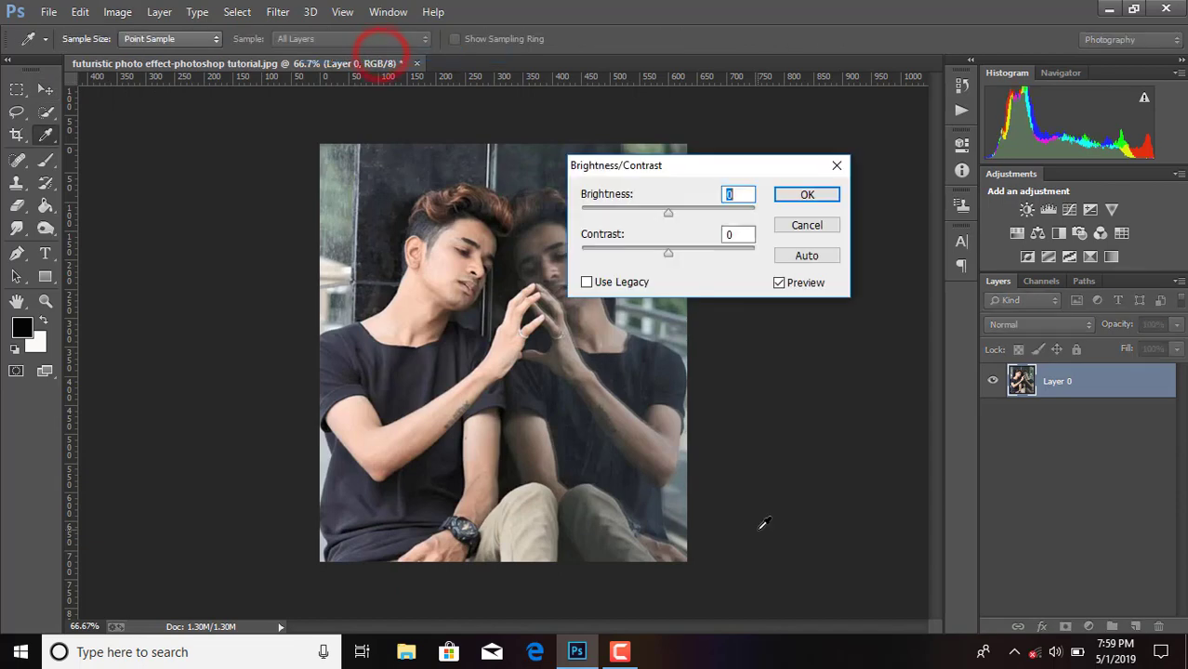
pyautogui.moveTo(684, 216); pyautogui.dragTo(681, 213)
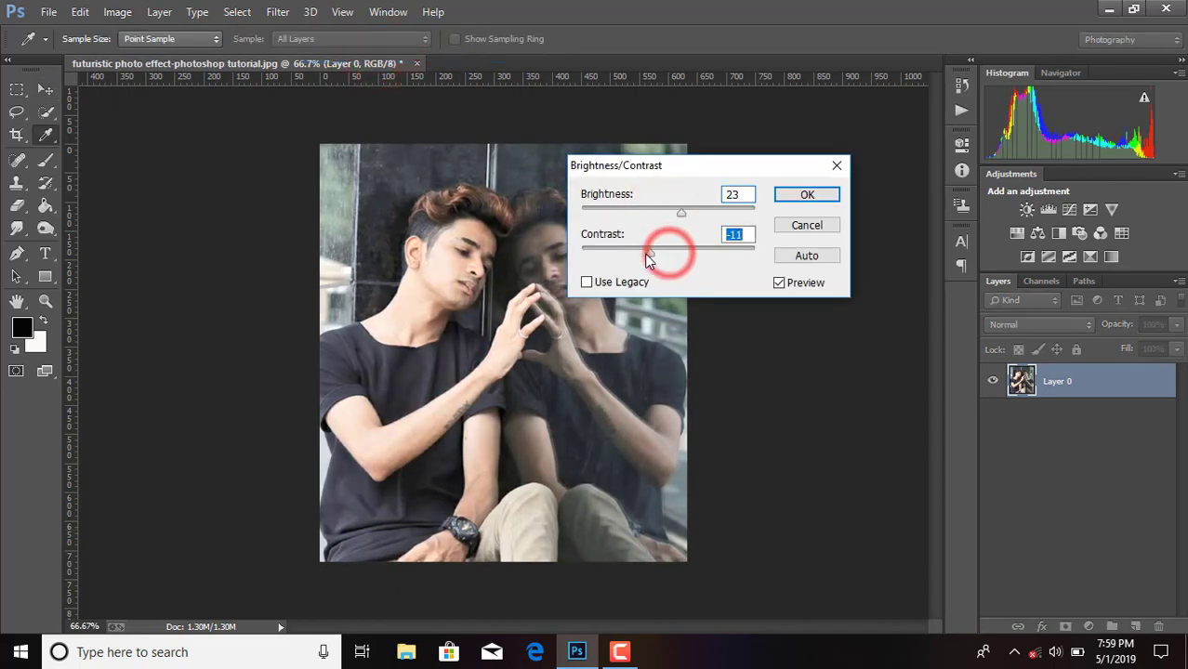
pyautogui.moveTo(664, 253); pyautogui.dragTo(657, 254)
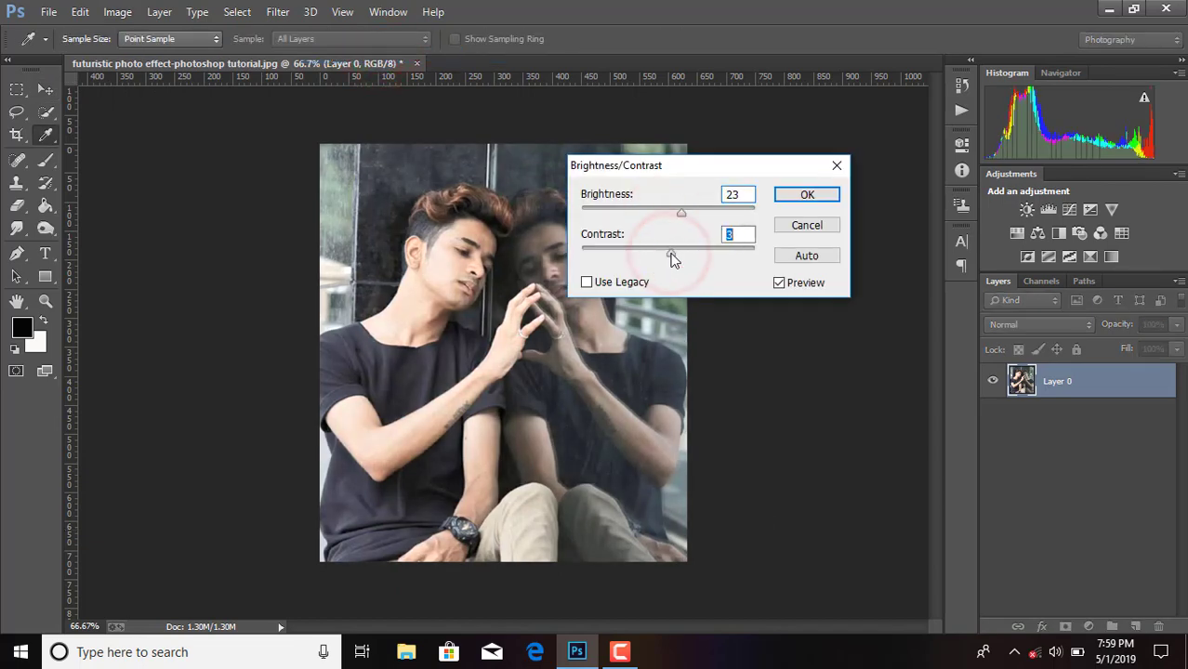
pyautogui.click(784, 195)
pyautogui.press('v')
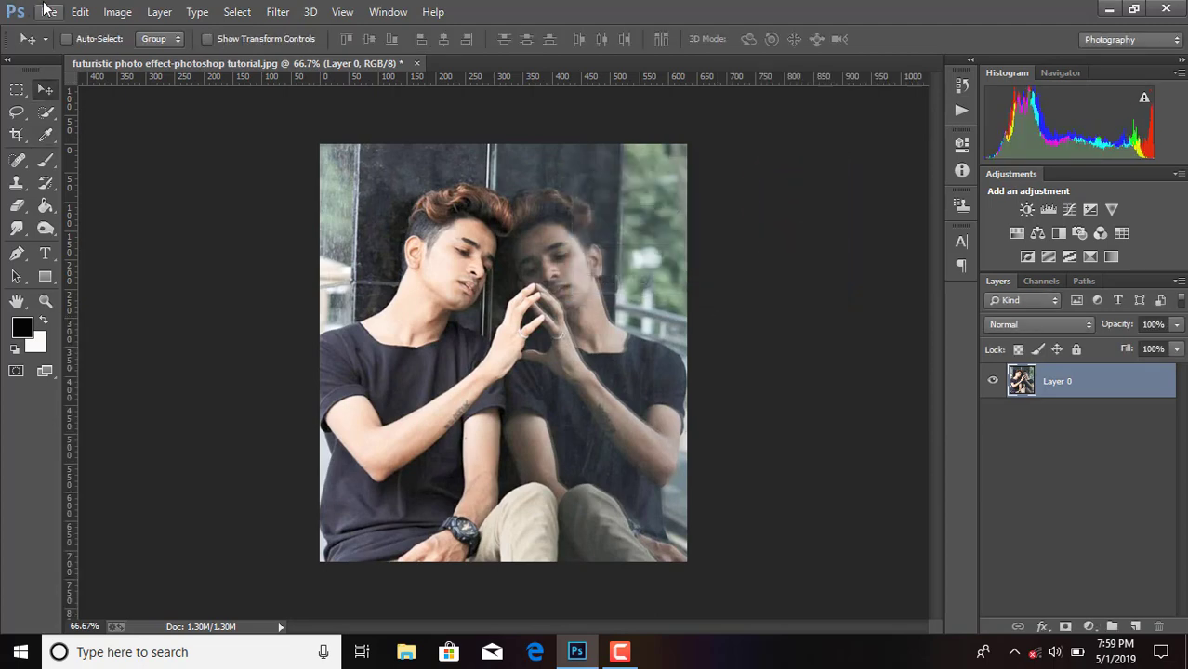
pyautogui.click(48, 12)
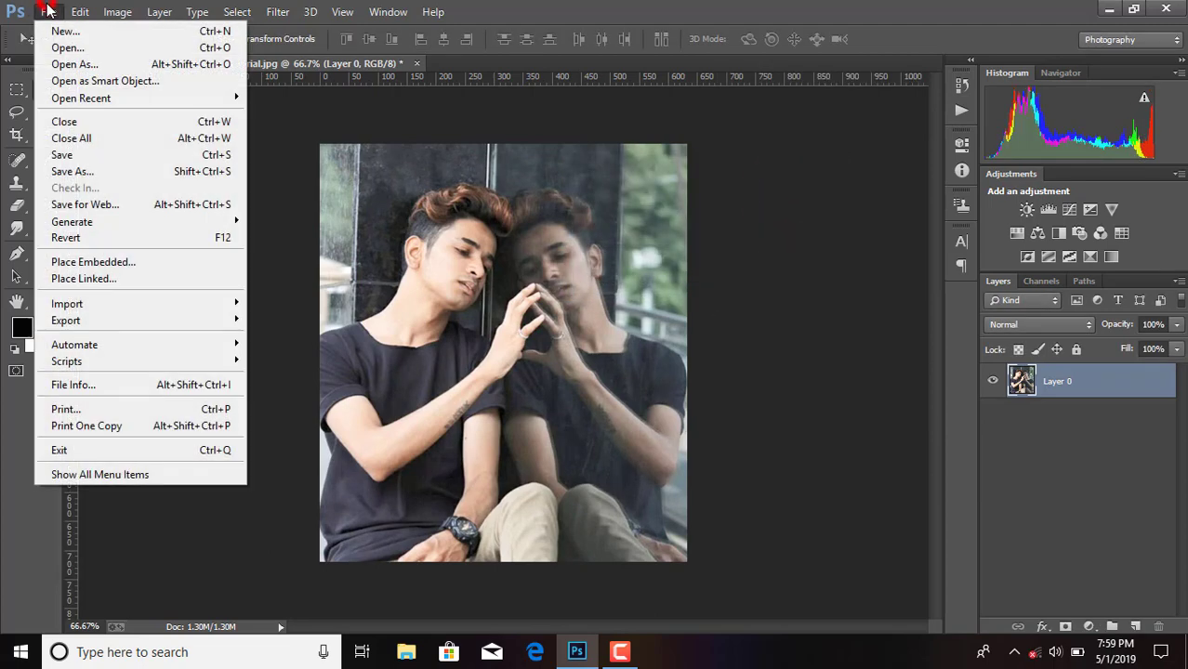
# Place image 1 from the Stocks folder as a linked HUD layer.
pyautogui.click(102, 283)
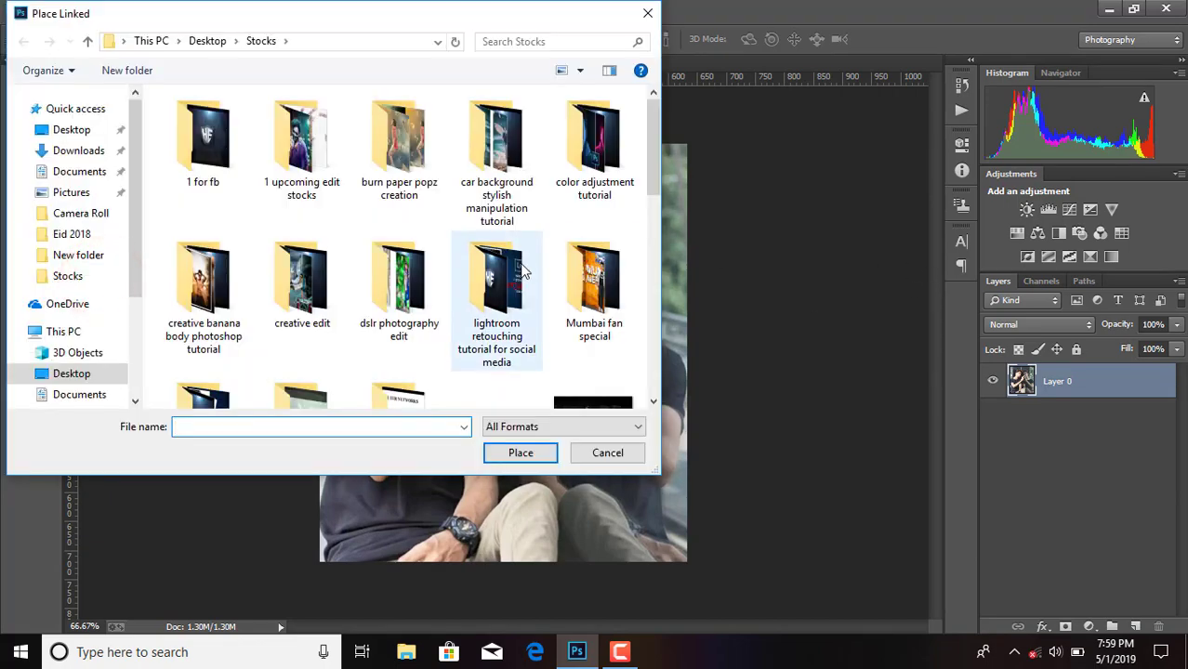
pyautogui.scroll(-3, 522, 271)
pyautogui.scroll(-2, 523, 271)
pyautogui.scroll(-2, 522, 271)
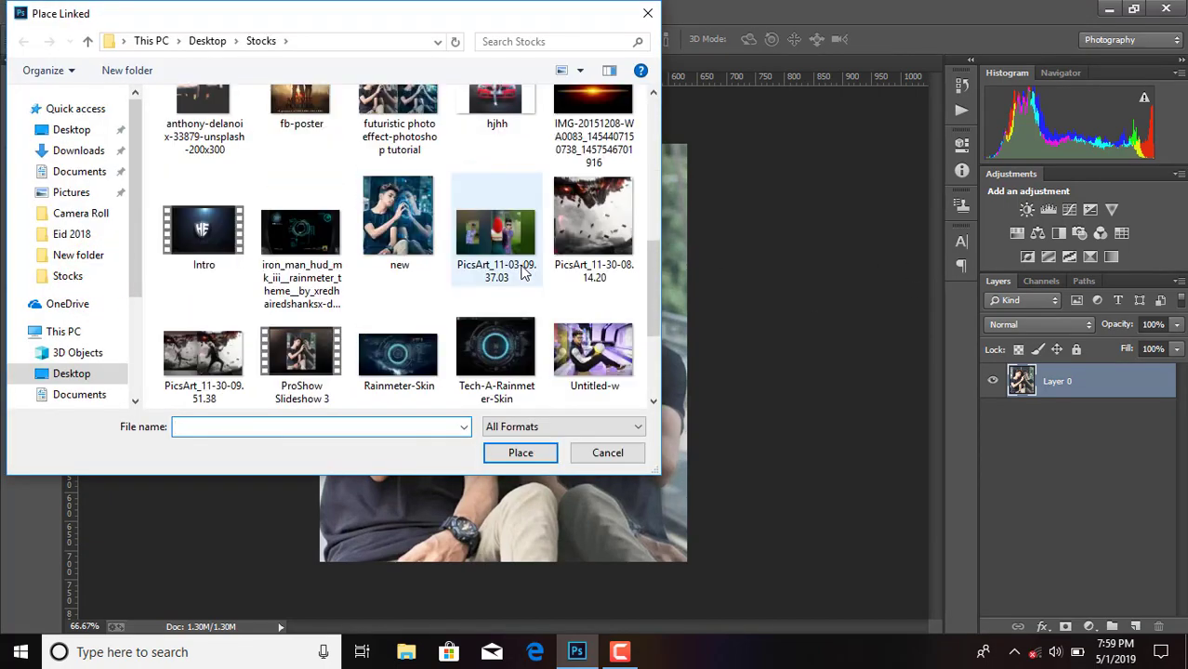
pyautogui.scroll(-2, 523, 271)
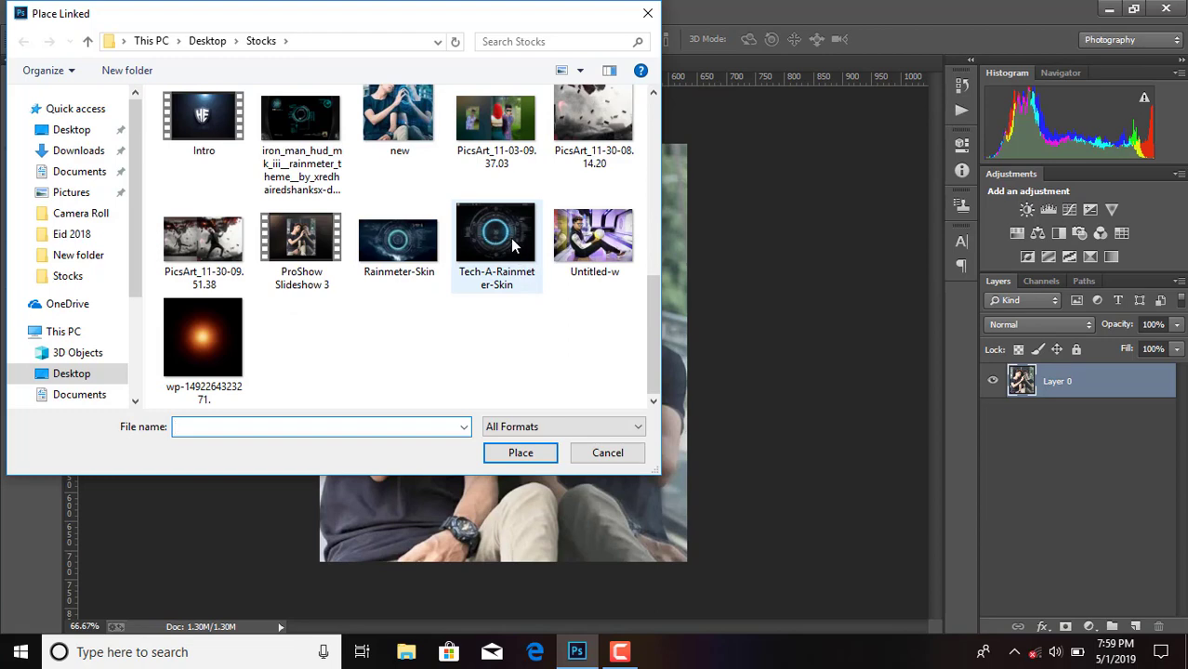
pyautogui.scroll(2, 491, 312)
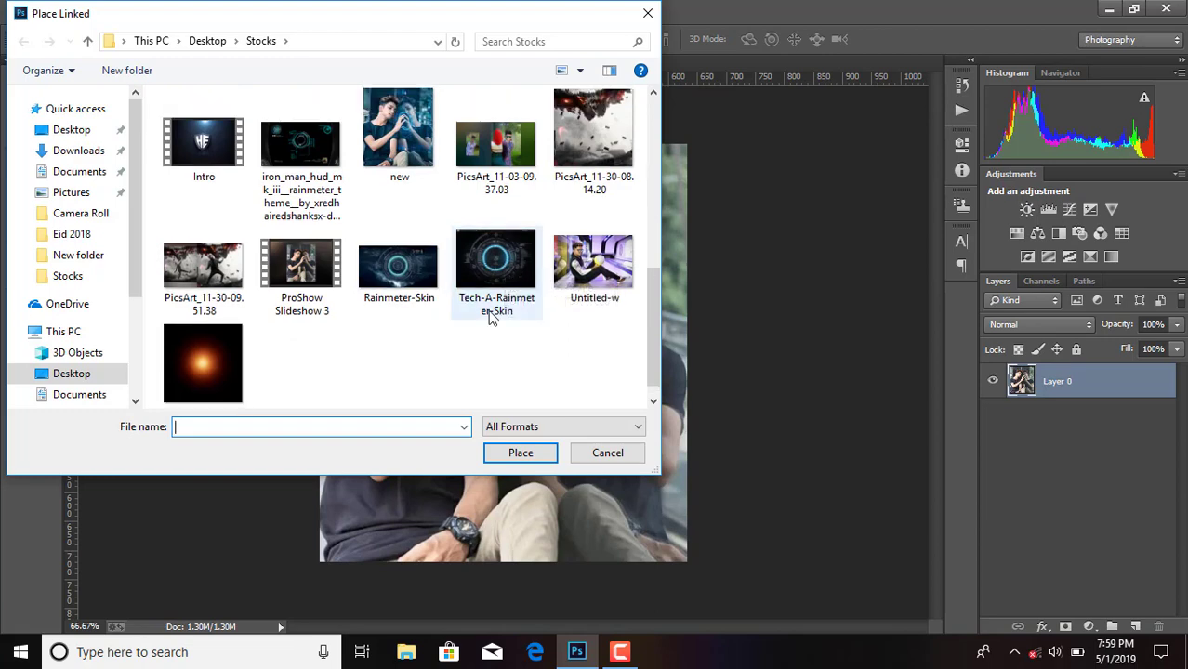
pyautogui.scroll(3, 493, 318)
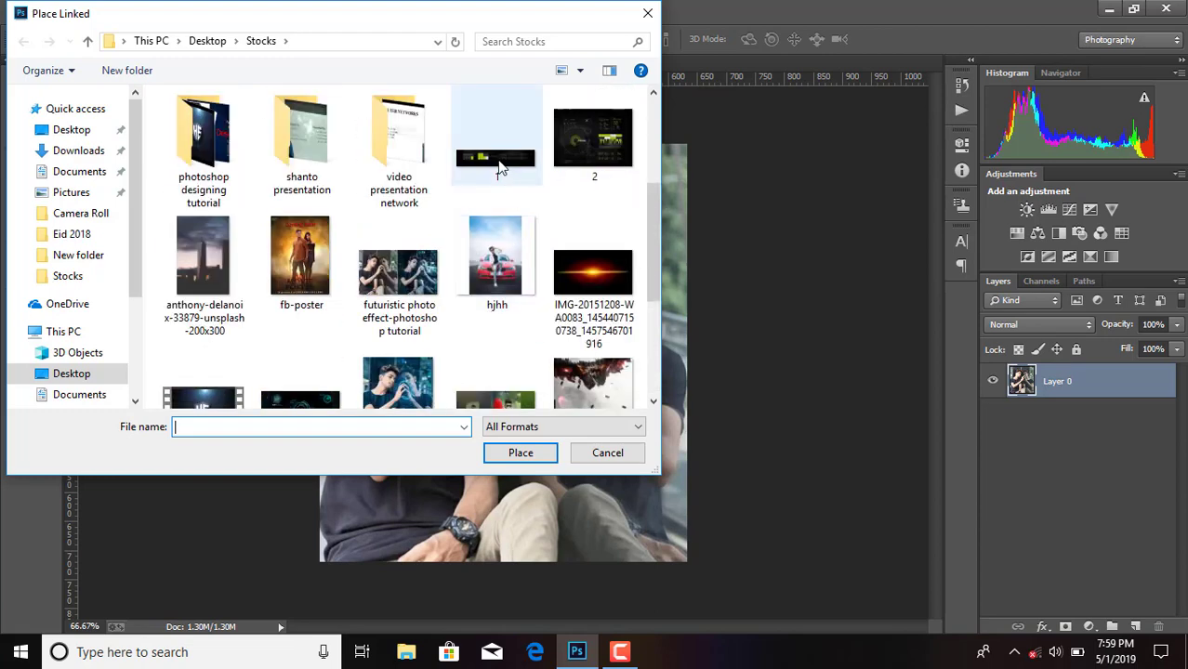
pyautogui.doubleClick(495, 159)
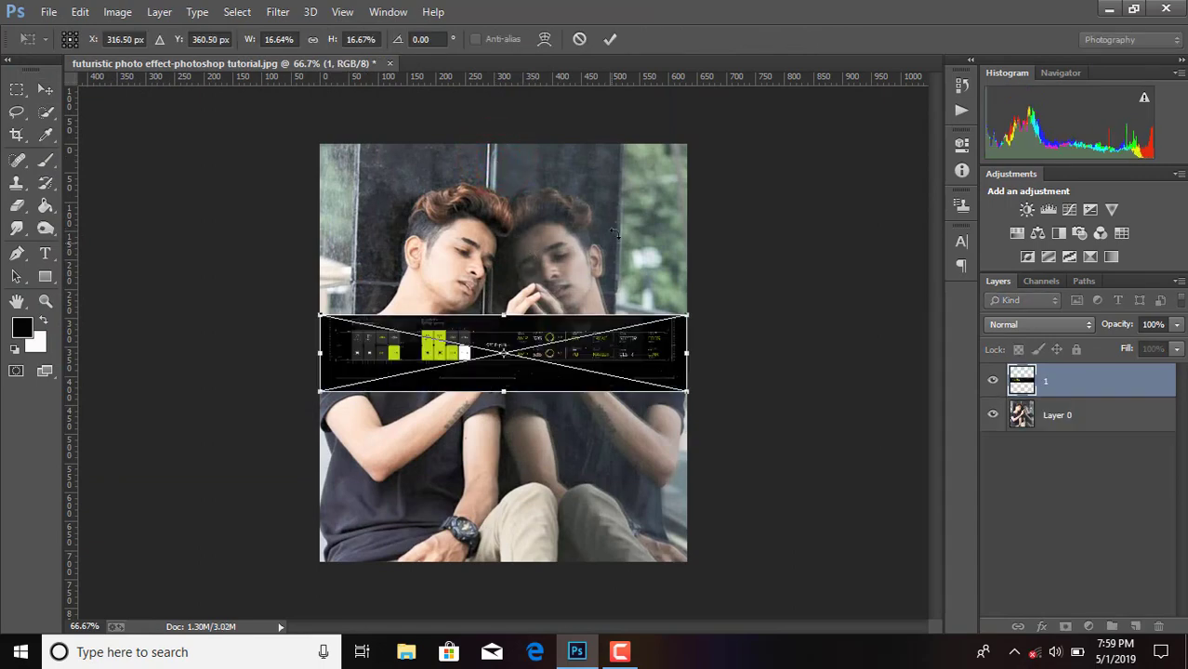
# Commit the placed HUD, rasterize layer 1 and set its blend mode to Screen.
pyautogui.click(611, 39)
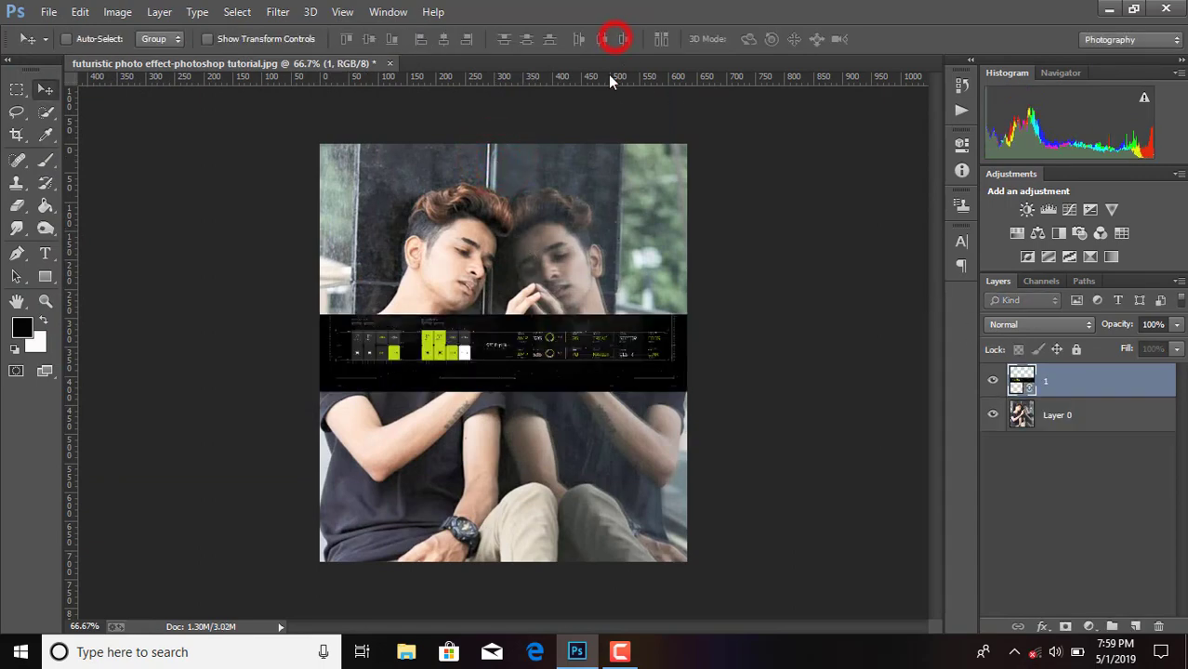
pyautogui.rightClick(1050, 383)
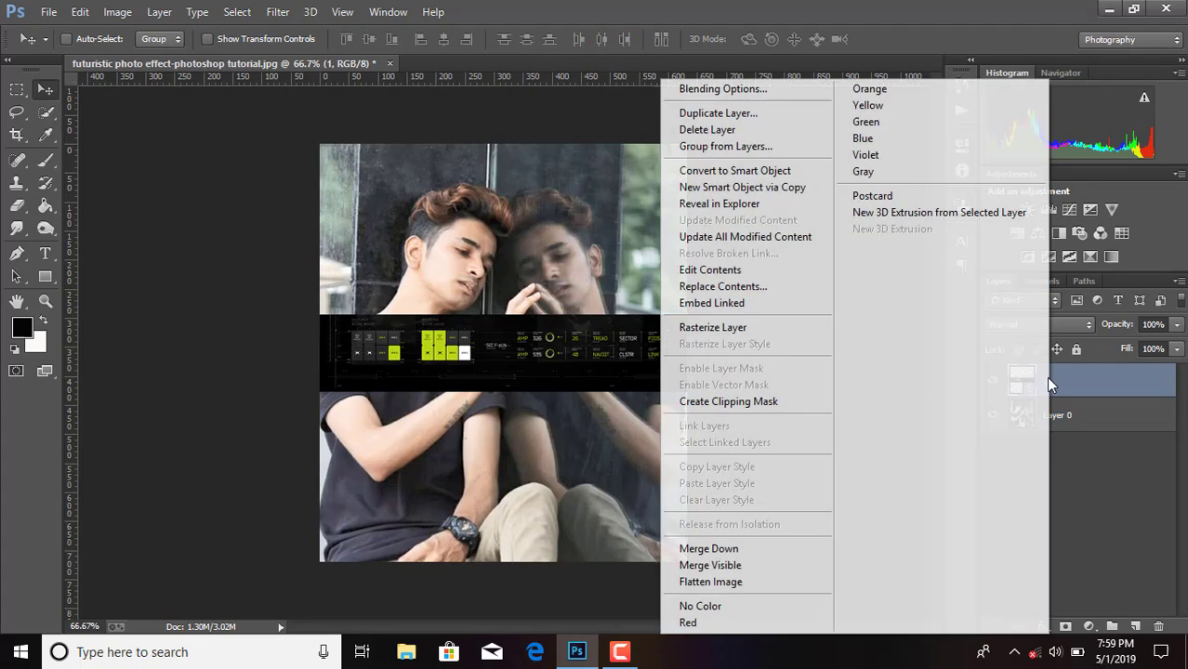
pyautogui.click(751, 324)
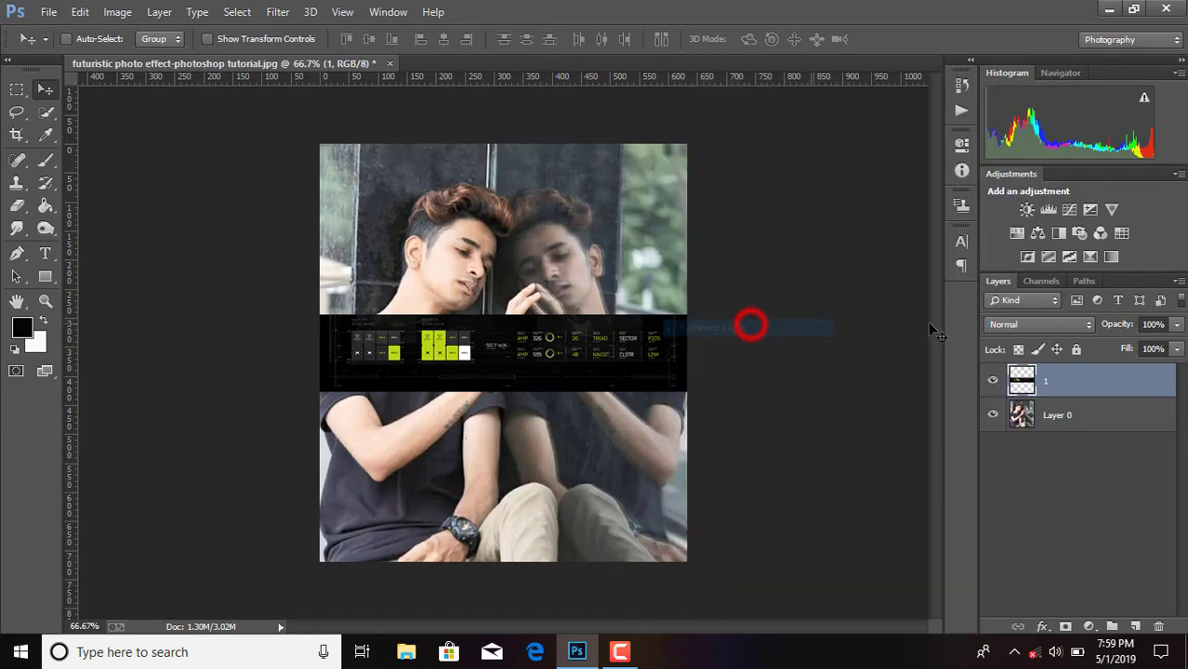
pyautogui.click(1016, 325)
pyautogui.click(1008, 148)
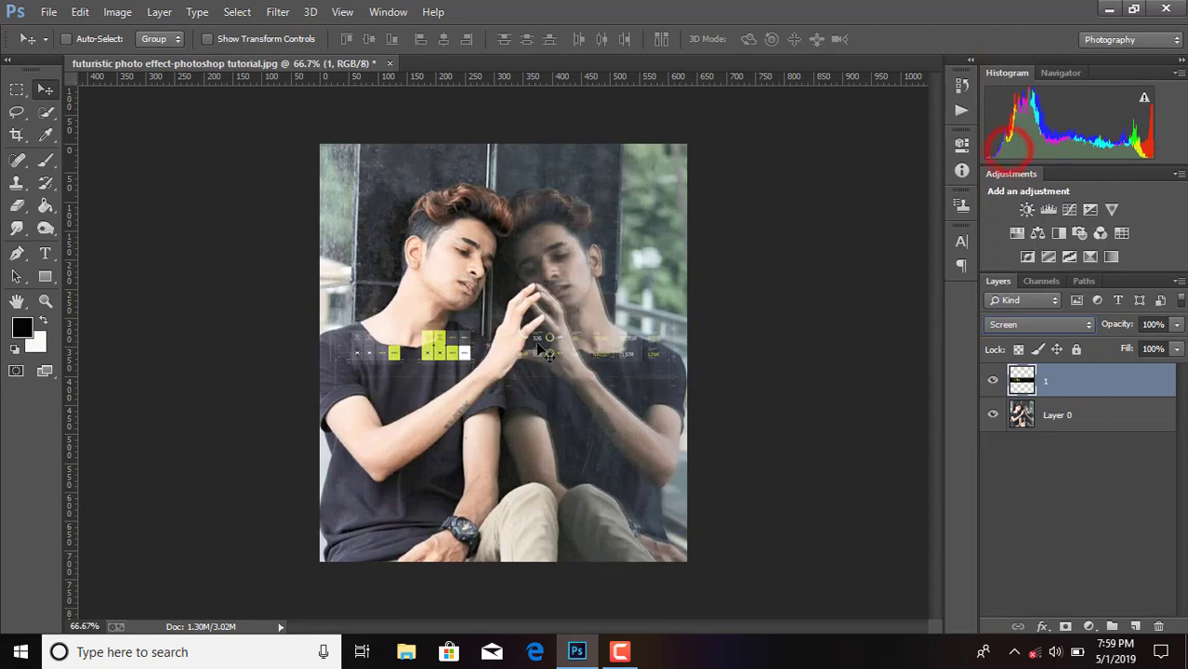
# Move the HUD overlay up to the top of the photo.
pyautogui.moveTo(561, 352); pyautogui.dragTo(533, 175)
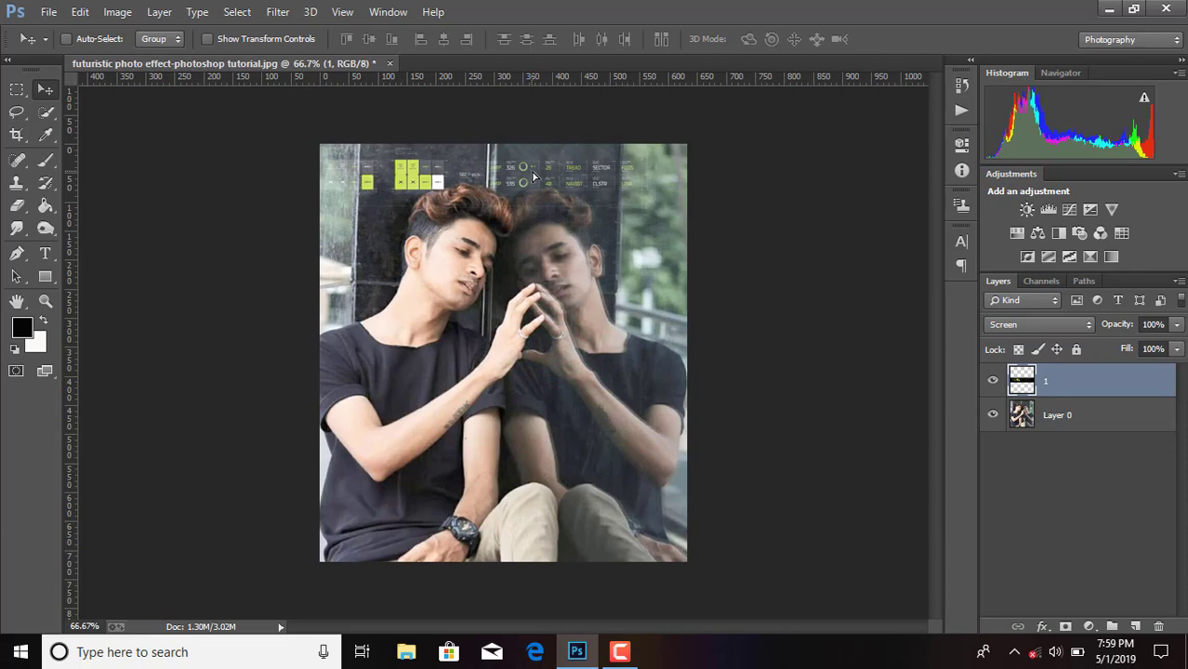
pyautogui.press('Up')
pyautogui.press('Up')
pyautogui.press('Up')
pyautogui.press('Up')
pyautogui.press('Up')
pyautogui.press('Up')
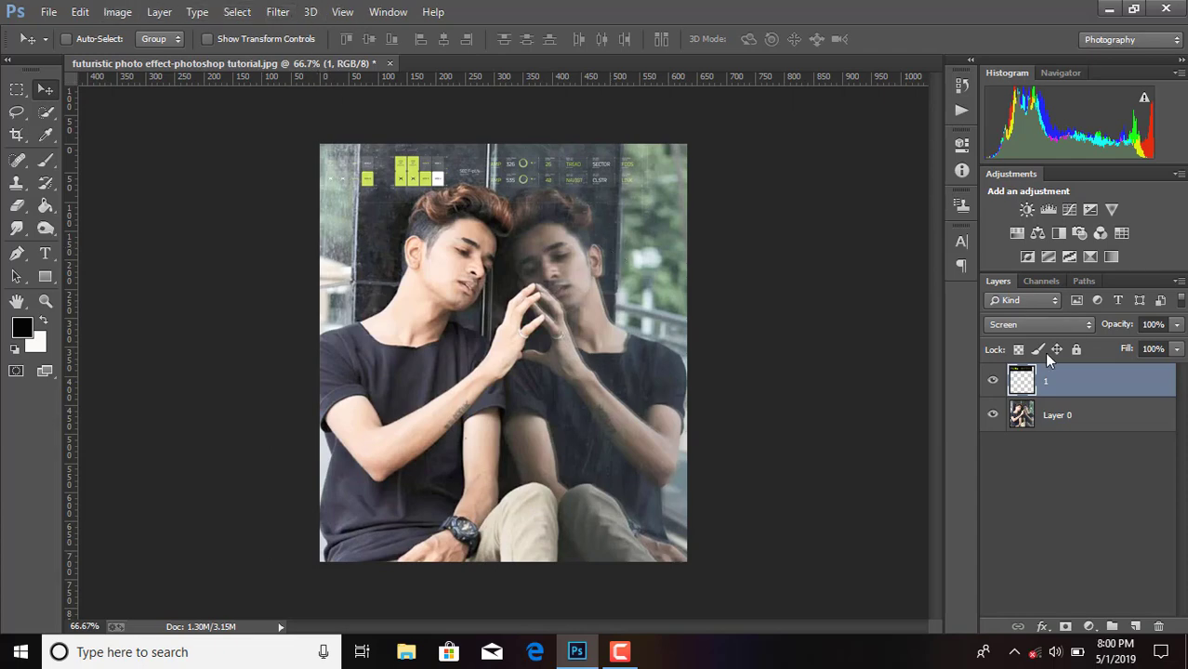
pyautogui.click(108, 7)
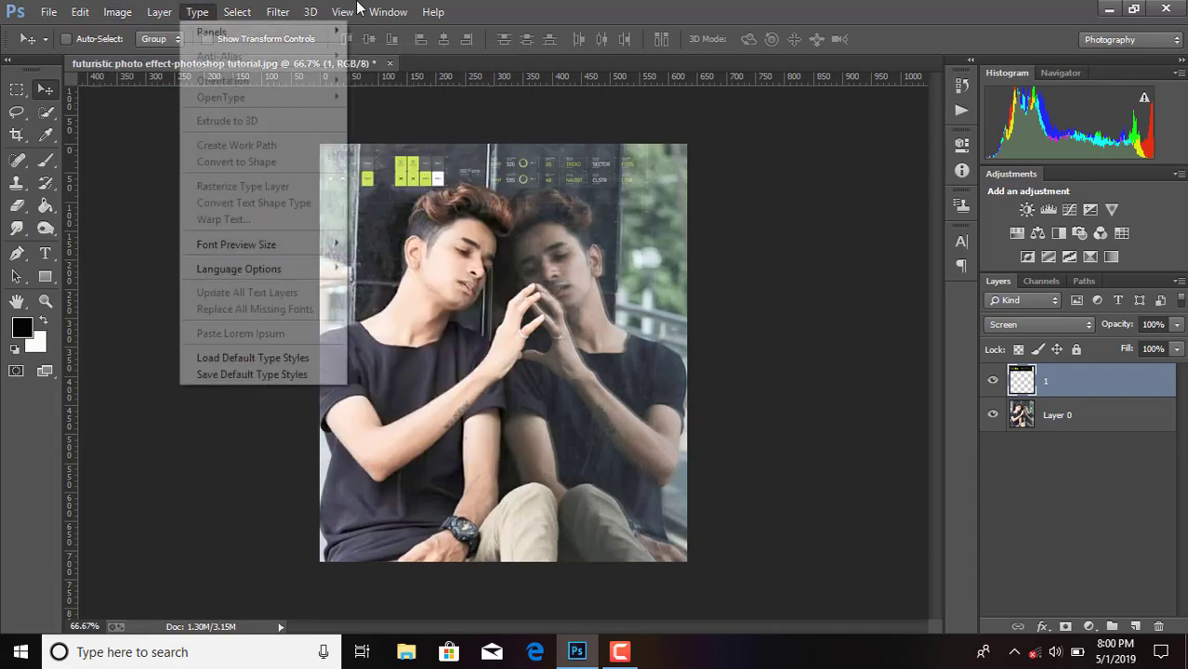
pyautogui.moveTo(117, 11)
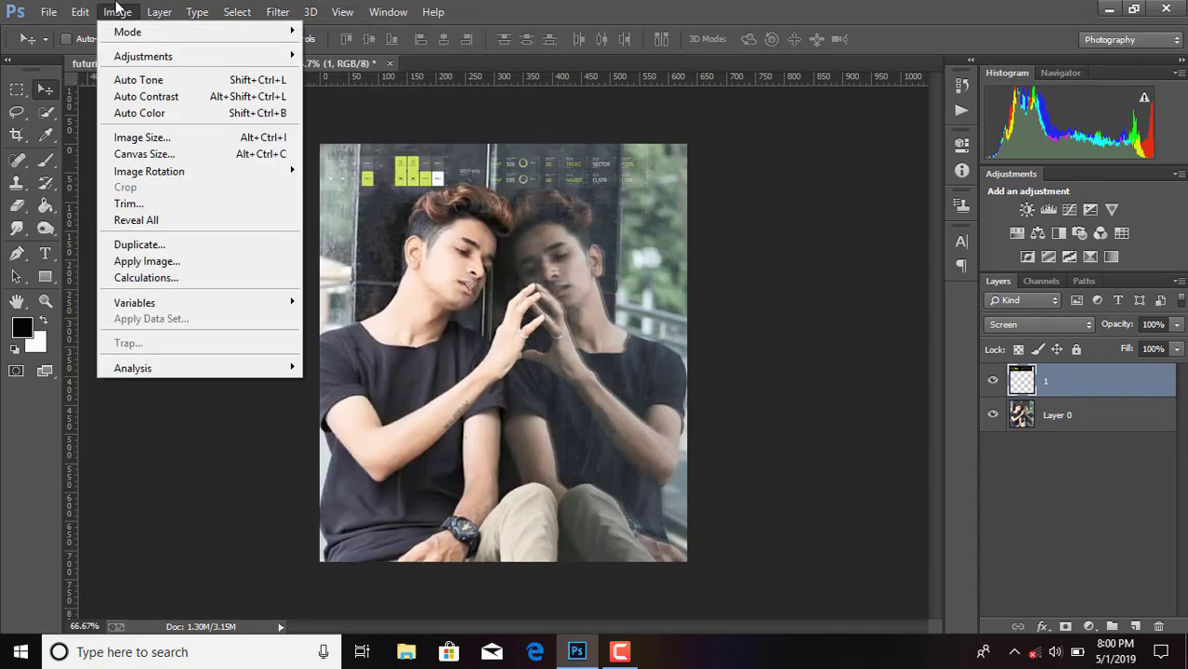
# Recolour the HUD cyan with Hue/Saturation at Hue +111, Saturation +90, Lightness -2.
pyautogui.click(140, 58)
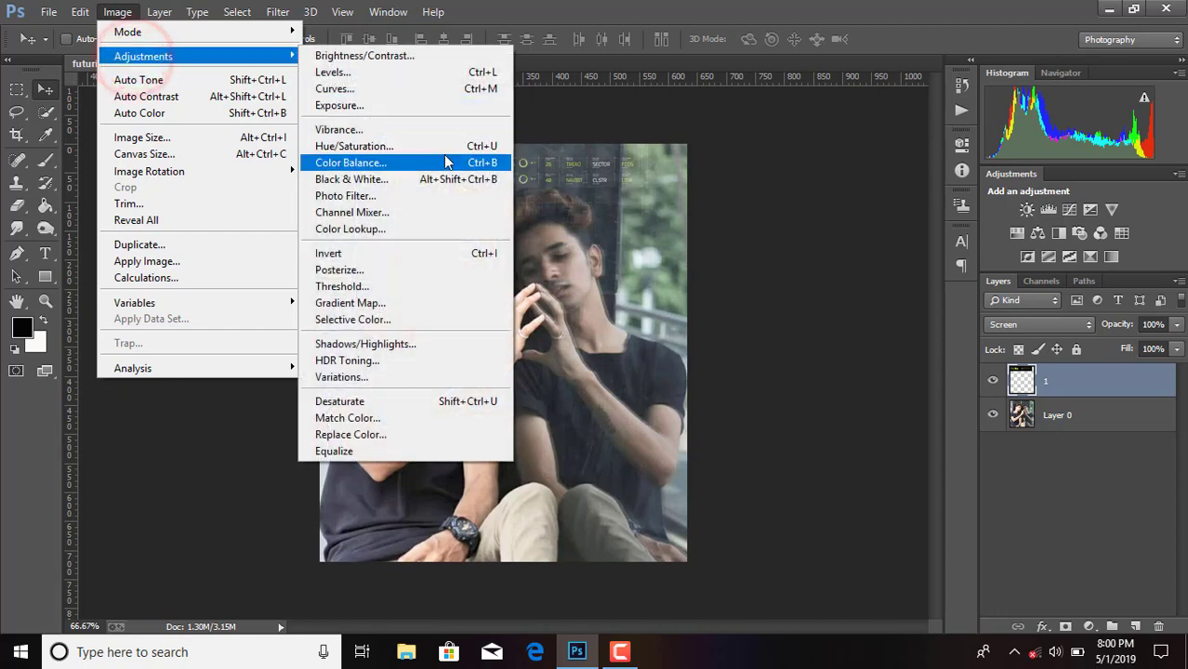
pyautogui.click(376, 151)
pyautogui.moveTo(768, 232); pyautogui.dragTo(807, 230)
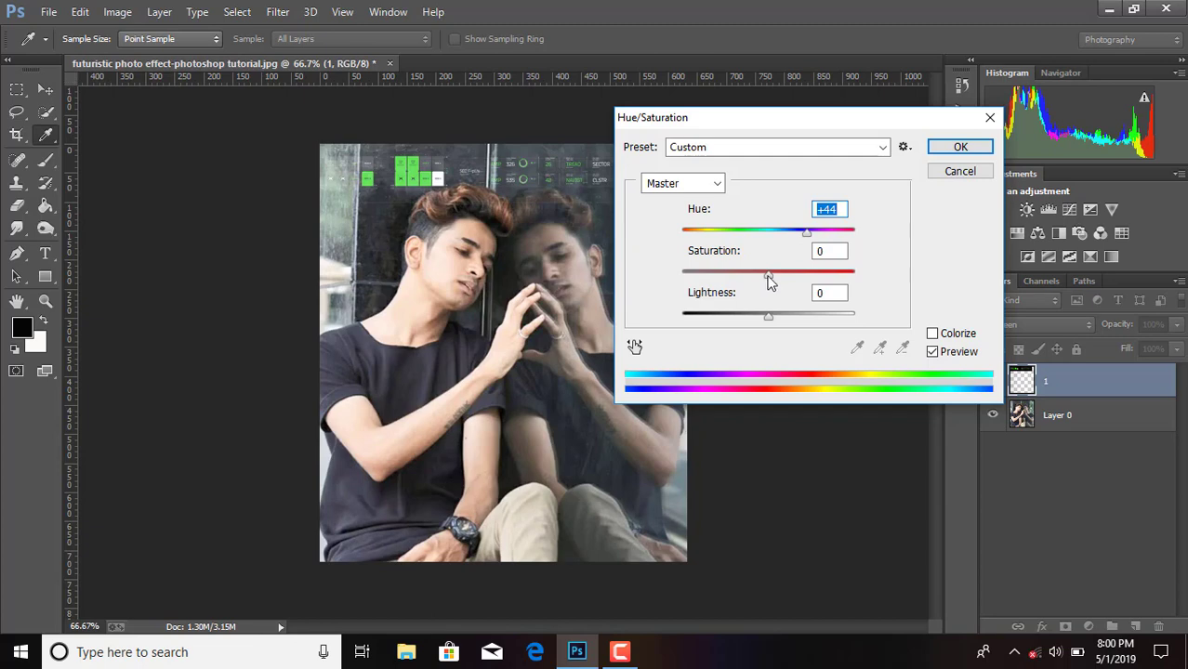
pyautogui.moveTo(768, 276); pyautogui.dragTo(787, 275)
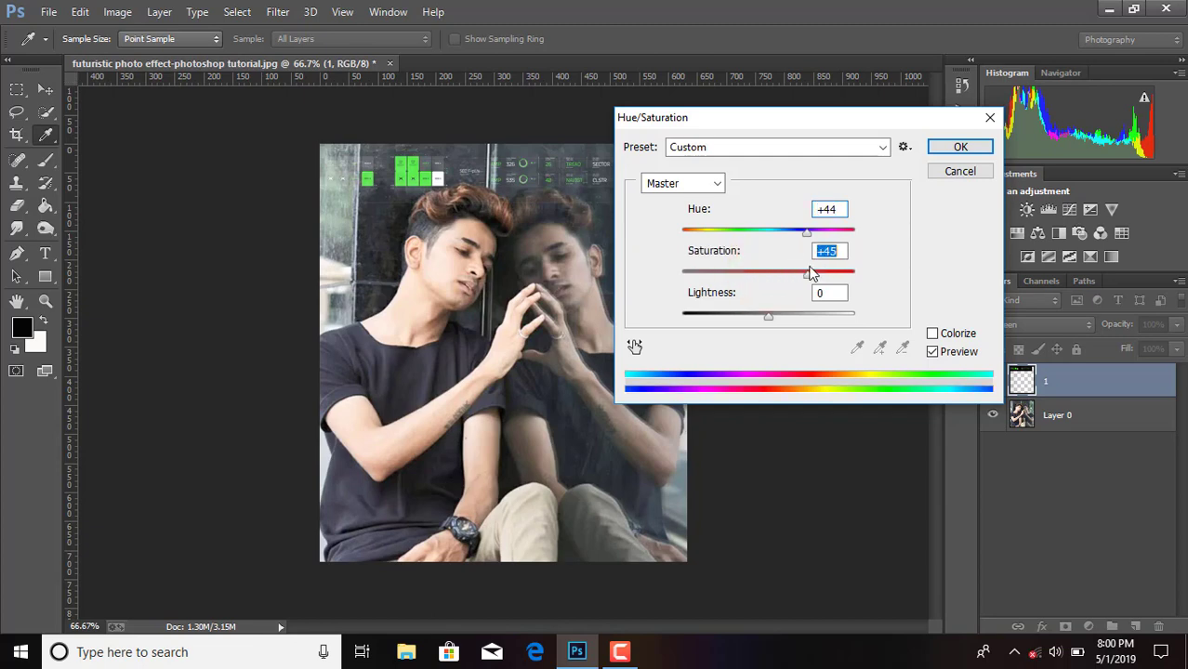
pyautogui.moveTo(770, 321); pyautogui.dragTo(767, 321)
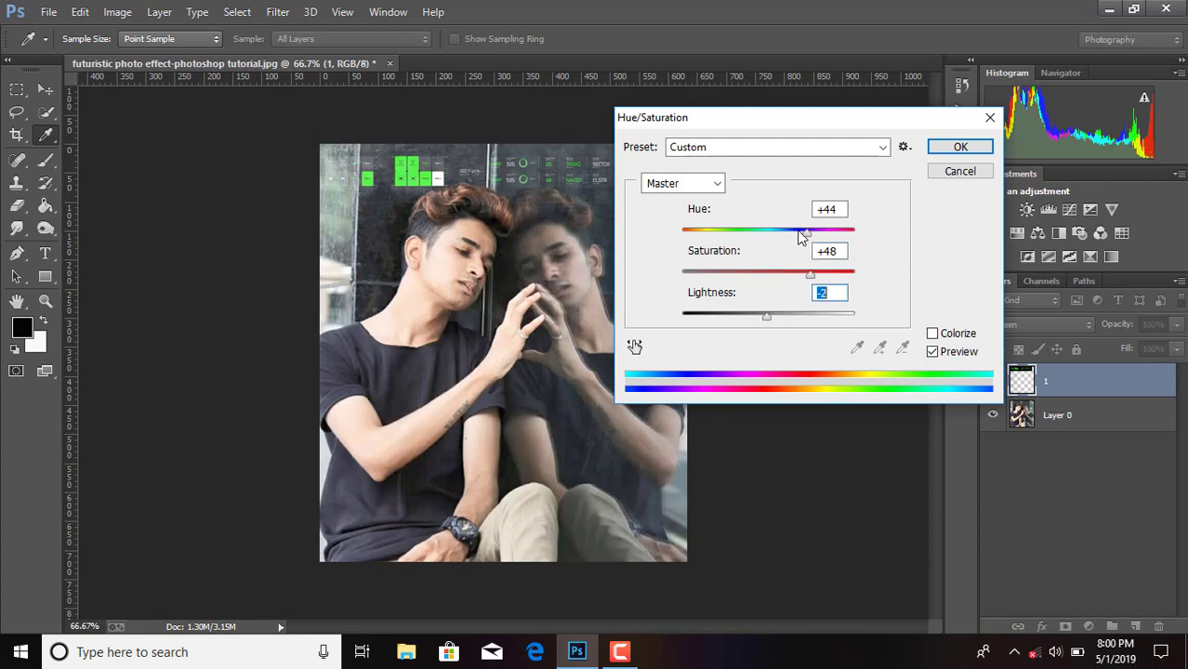
pyautogui.moveTo(811, 275); pyautogui.dragTo(846, 274)
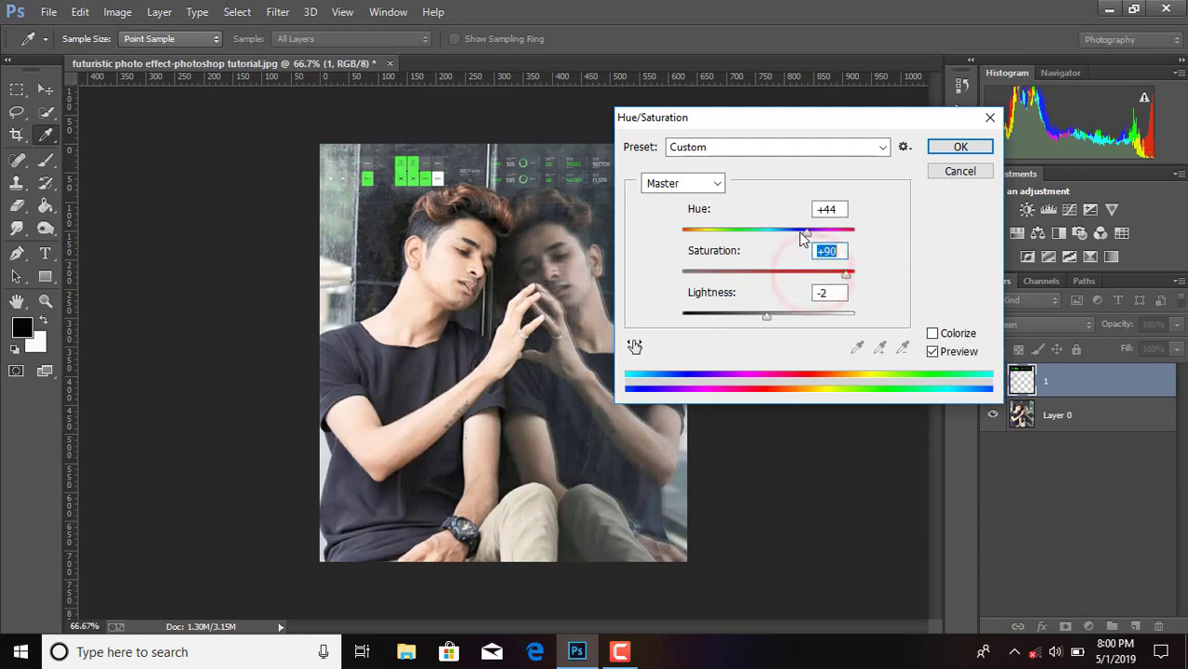
pyautogui.moveTo(805, 233); pyautogui.dragTo(831, 237)
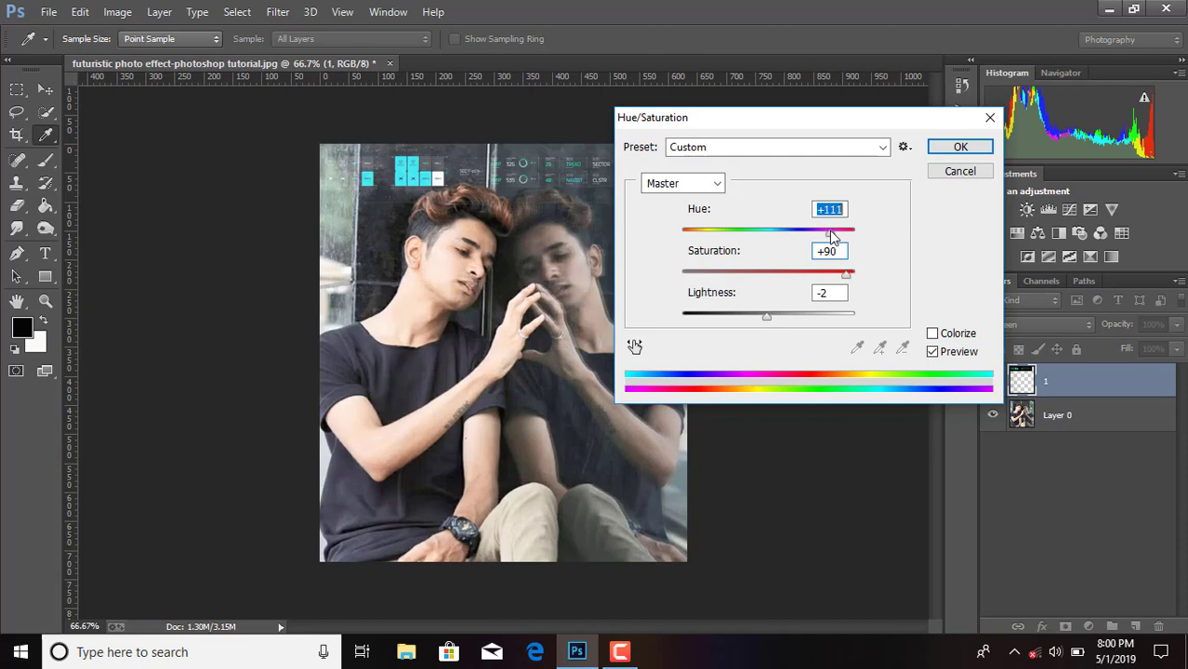
pyautogui.click(951, 149)
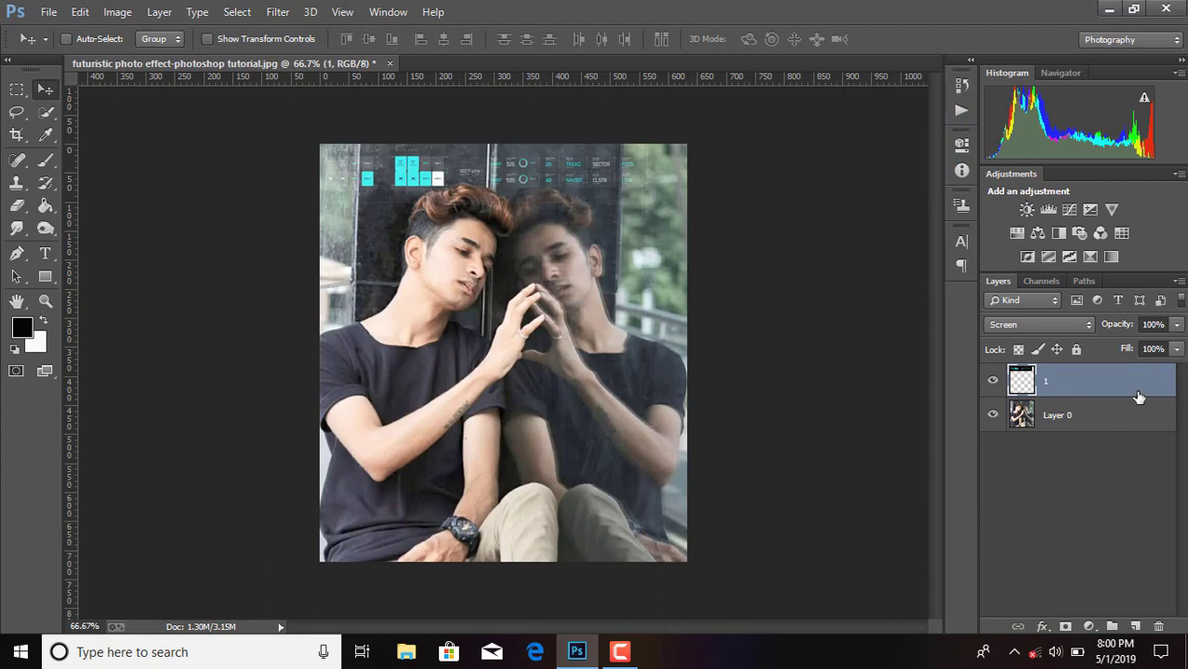
# Duplicate the HUD layer, move the copy to the bottom and begin rotating it.
pyautogui.moveTo(1134, 381); pyautogui.dragTo(1135, 625)
pyautogui.moveTo(566, 181); pyautogui.dragTo(606, 506)
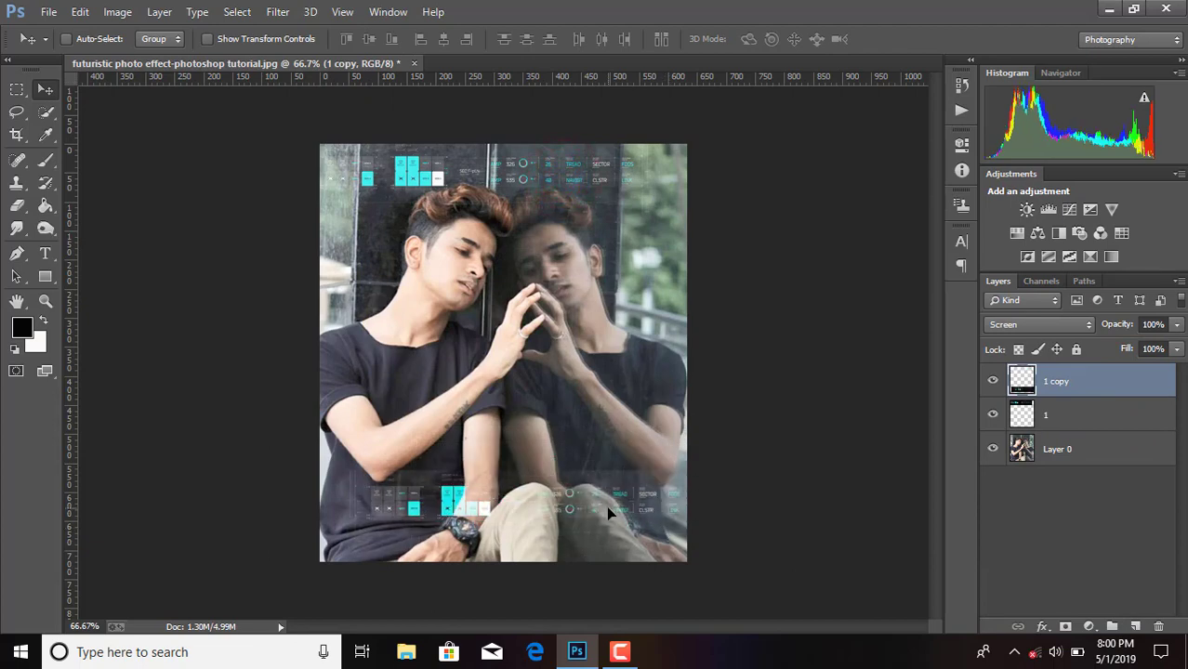
pyautogui.hotkey('ctrl', 't')
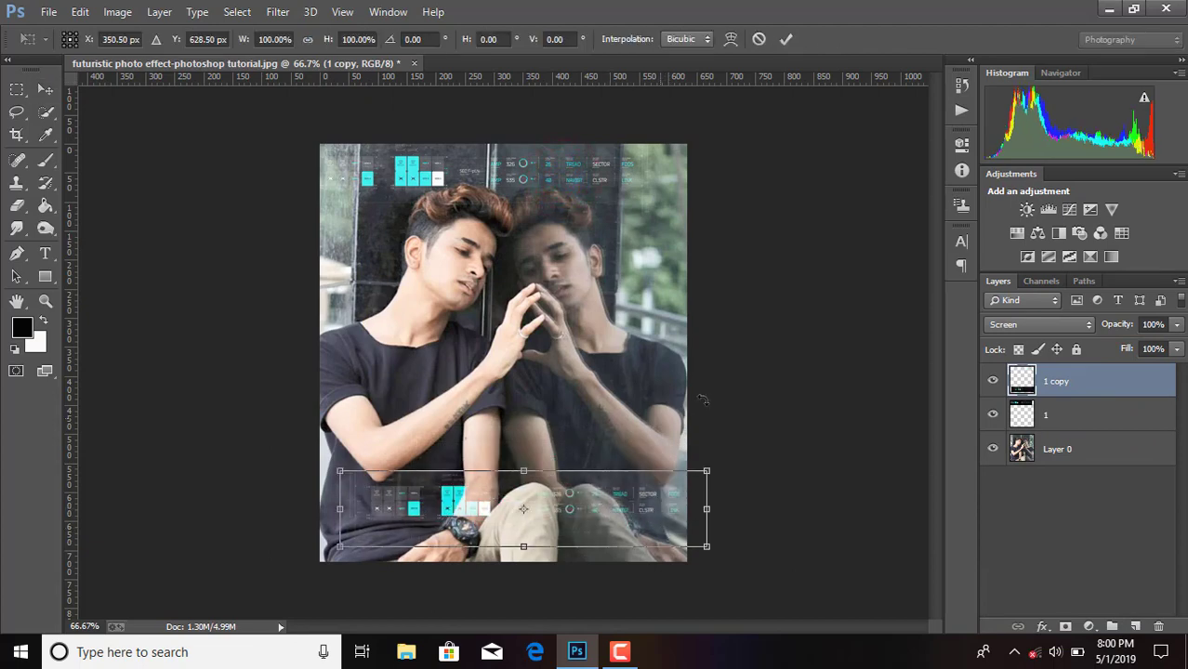
pyautogui.moveTo(704, 400); pyautogui.dragTo(744, 548)
pyautogui.moveTo(548, 565); pyautogui.dragTo(604, 507)
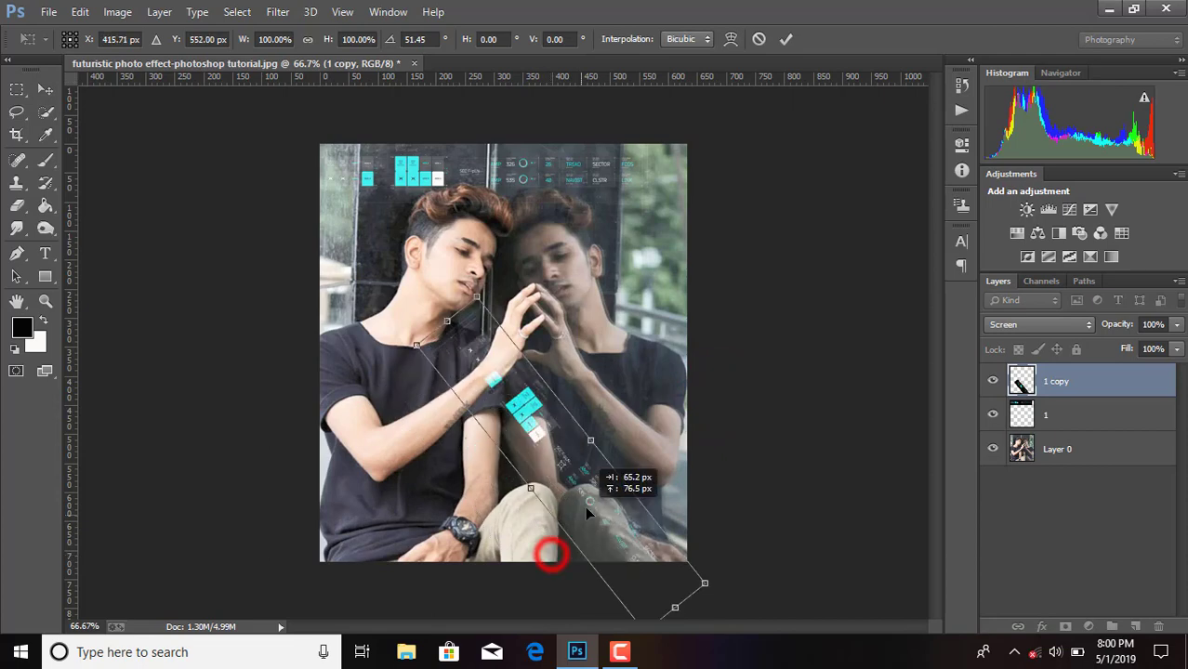
# Mirror and flip the HUD copy with the transform flip options.
pyautogui.rightClick(601, 499)
pyautogui.click(639, 471)
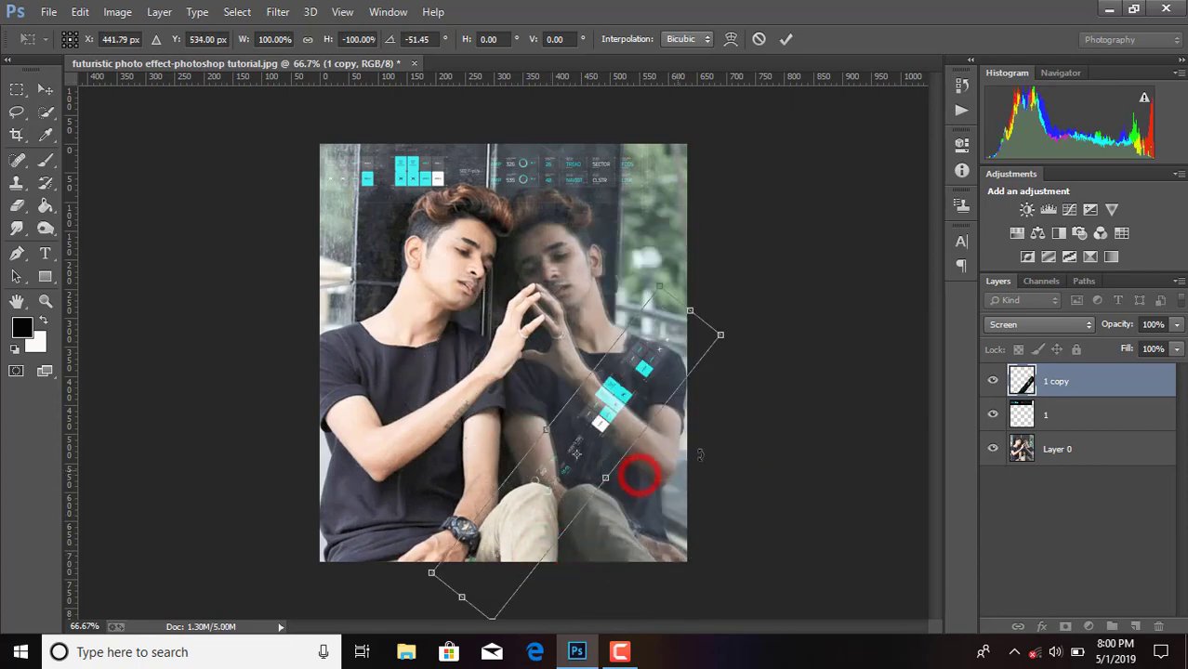
pyautogui.moveTo(743, 435); pyautogui.dragTo(739, 410)
pyautogui.rightClick(636, 381)
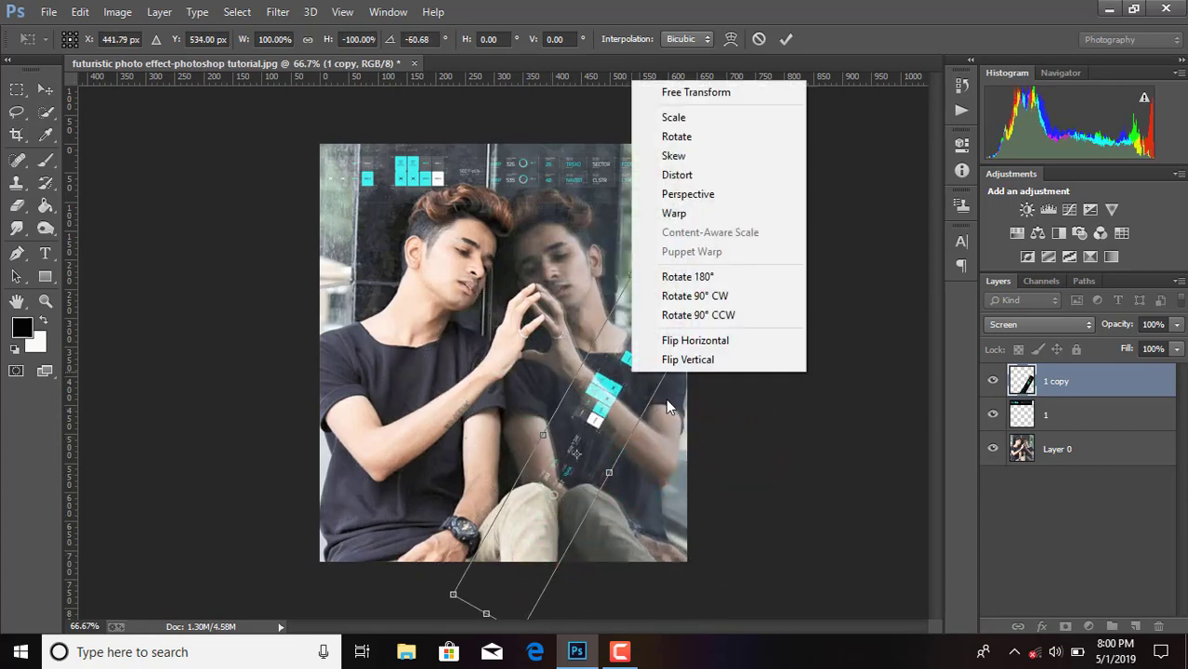
pyautogui.click(663, 354)
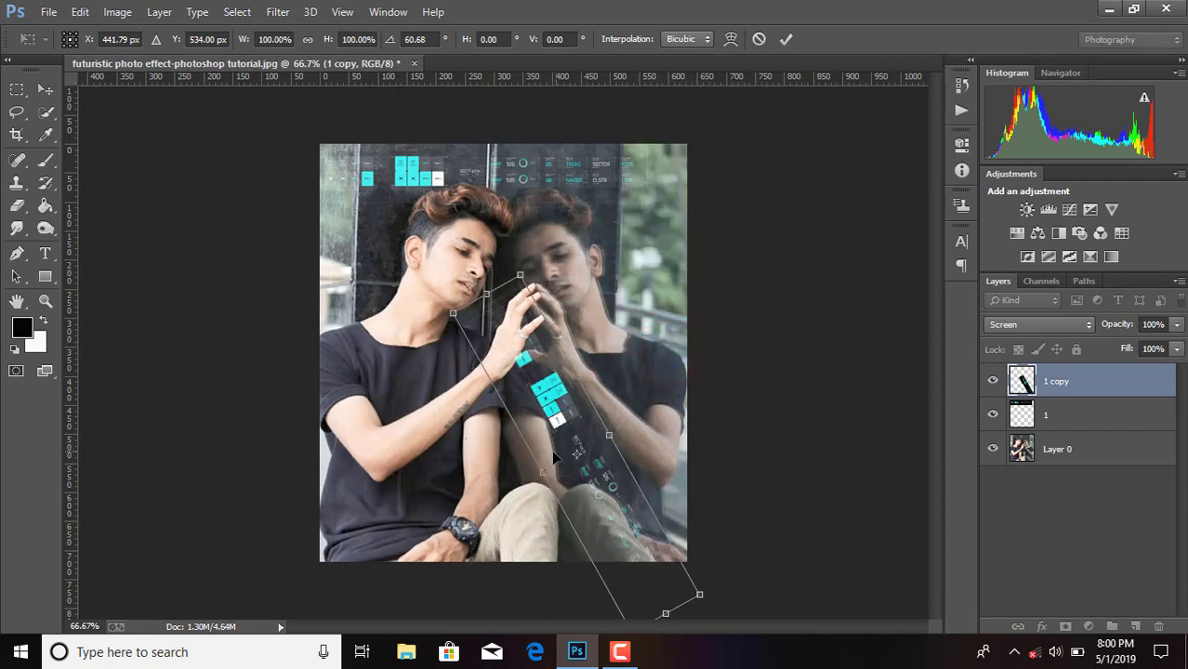
pyautogui.rightClick(564, 420)
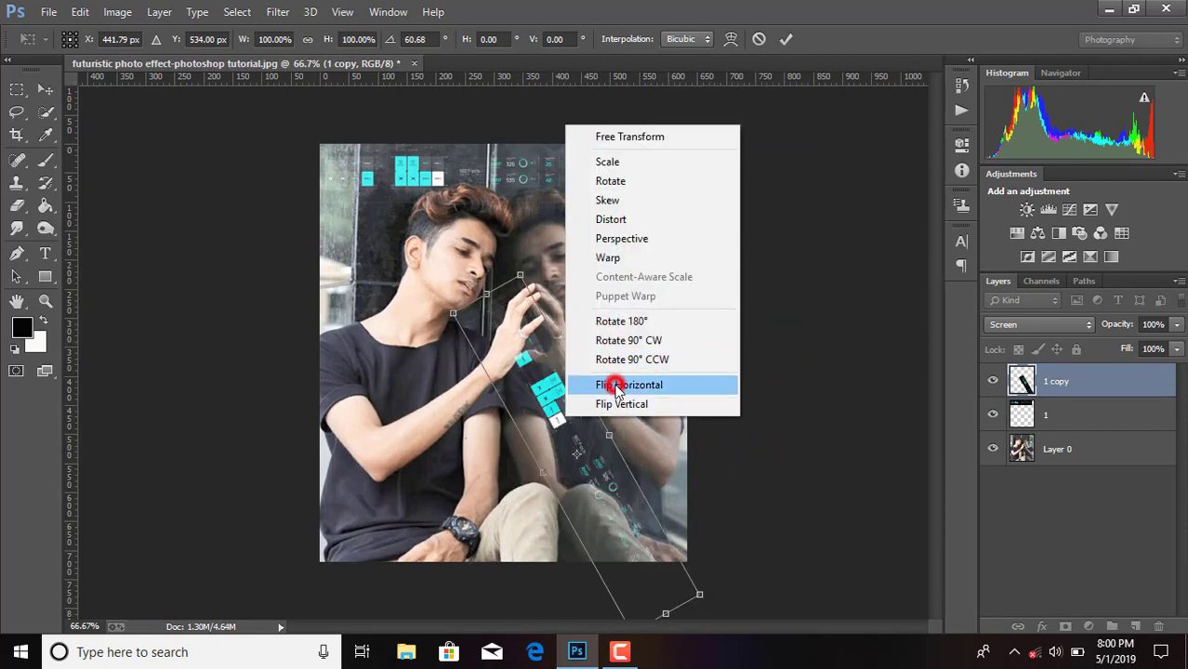
pyautogui.click(604, 381)
# Rotate and position the strip upright along the right side over the reflection.
pyautogui.moveTo(663, 252); pyautogui.dragTo(654, 631)
pyautogui.moveTo(549, 392); pyautogui.dragTo(599, 327)
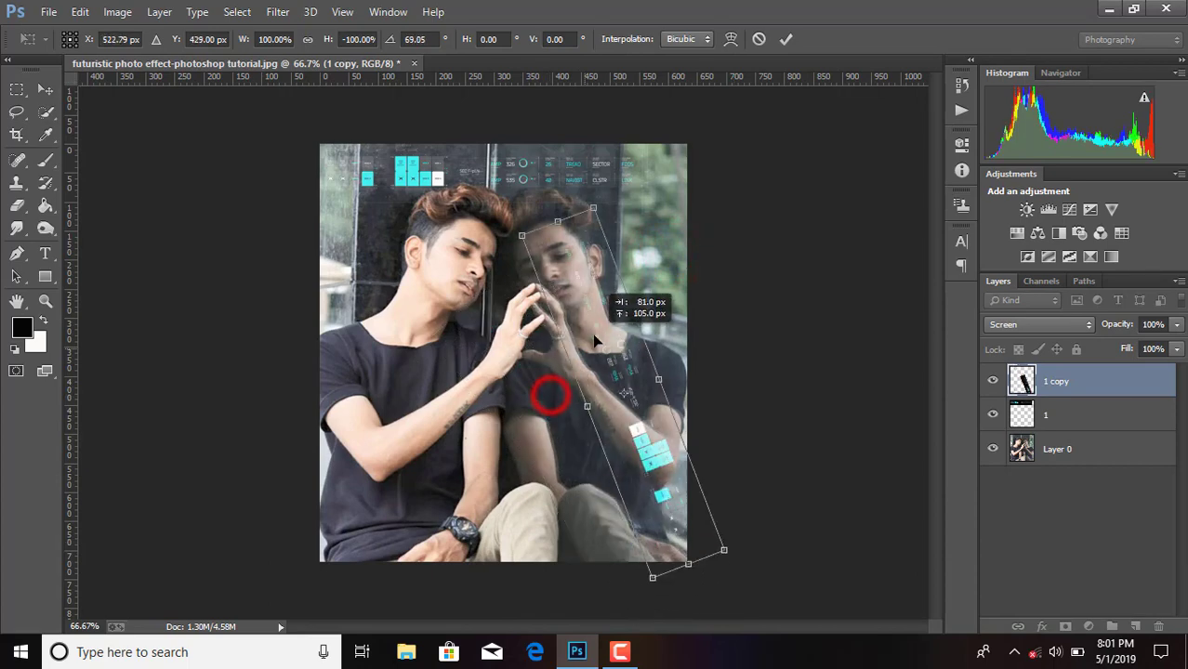
pyautogui.moveTo(733, 308)
pyautogui.mouseDown()
pyautogui.moveTo(741, 229)
pyautogui.moveTo(756, 237)
pyautogui.mouseUp()
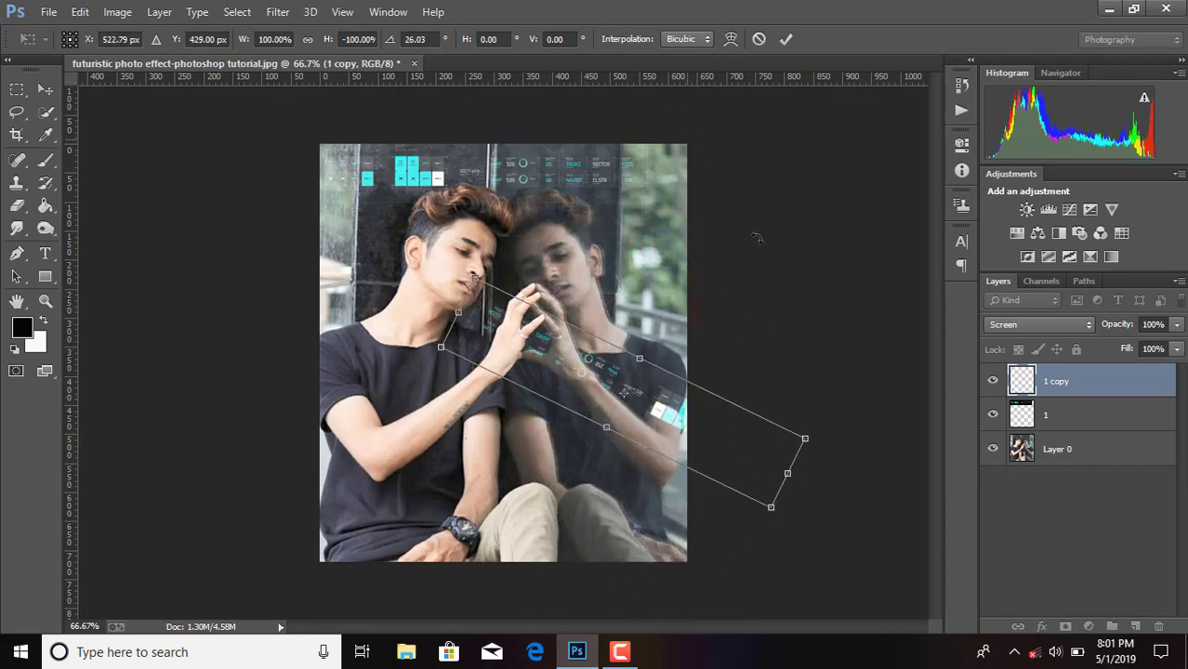
pyautogui.moveTo(847, 453); pyautogui.dragTo(750, 153)
pyautogui.moveTo(799, 276)
pyautogui.mouseDown()
pyautogui.moveTo(717, 162)
pyautogui.moveTo(660, 269)
pyautogui.mouseUp()
pyautogui.moveTo(803, 351)
pyautogui.mouseDown()
pyautogui.moveTo(797, 335)
pyautogui.moveTo(804, 350)
pyautogui.mouseUp()
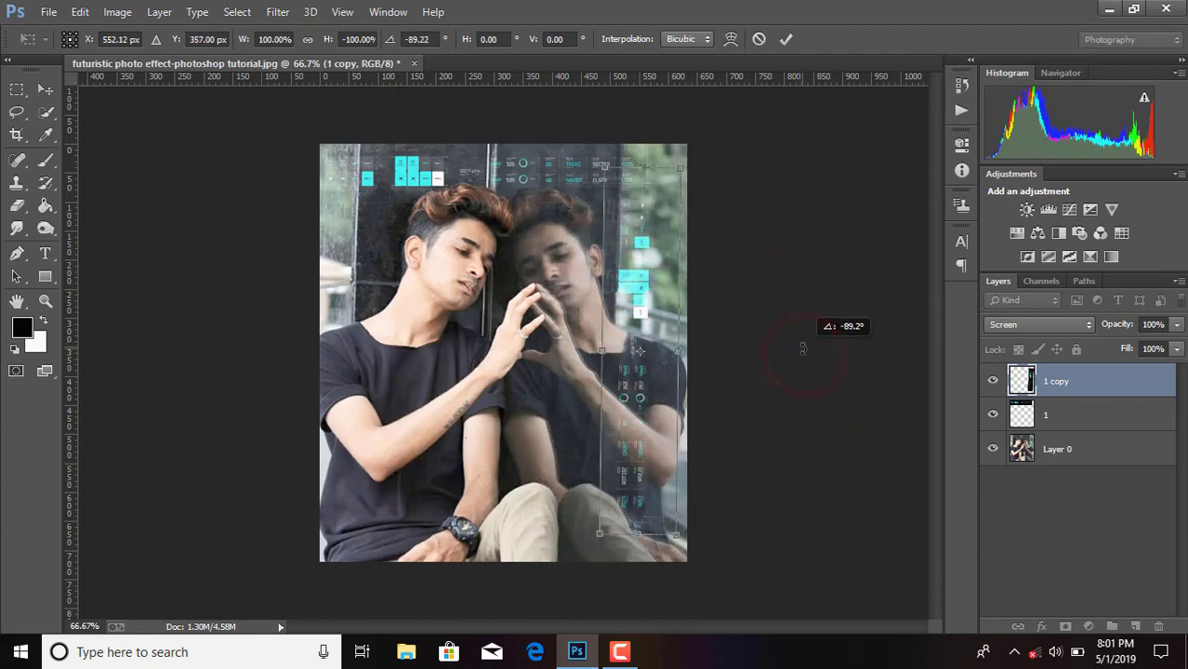
pyautogui.press('Right')
pyautogui.press('Right')
pyautogui.press('Right')
pyautogui.press('Right')
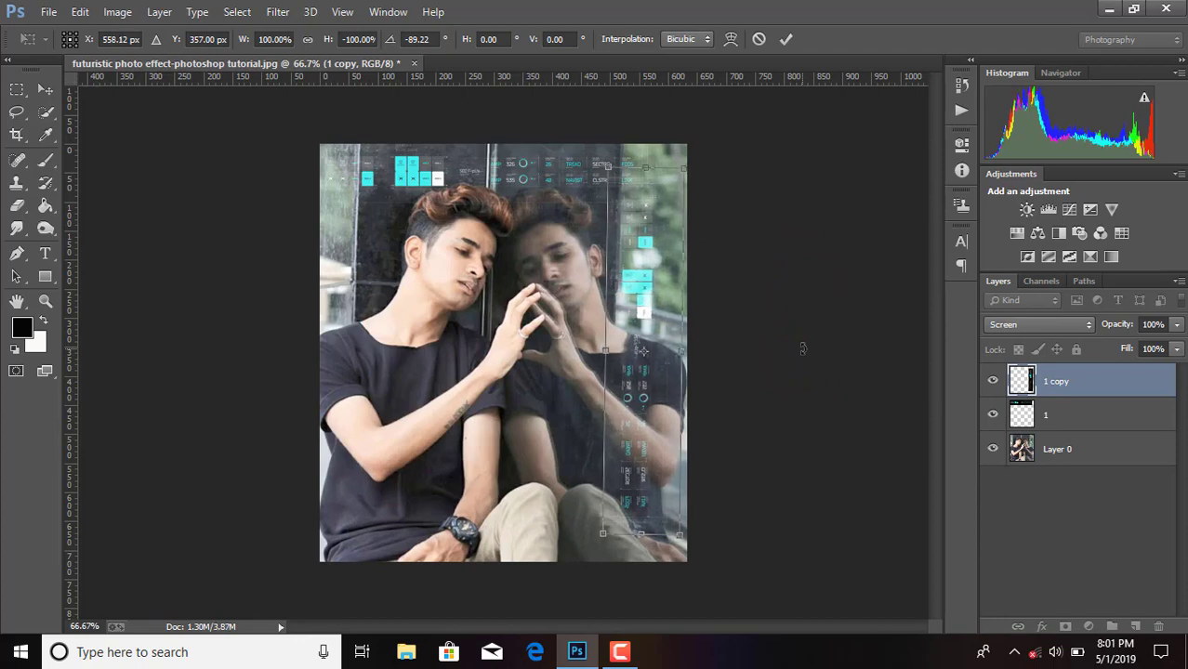
pyautogui.press('Right')
pyautogui.press('Right')
pyautogui.press('Right')
pyautogui.press('Right')
pyautogui.press('Right')
pyautogui.press('Right')
pyautogui.press('Right')
pyautogui.press('Right')
pyautogui.press('Right')
pyautogui.press('Right')
pyautogui.press('Right')
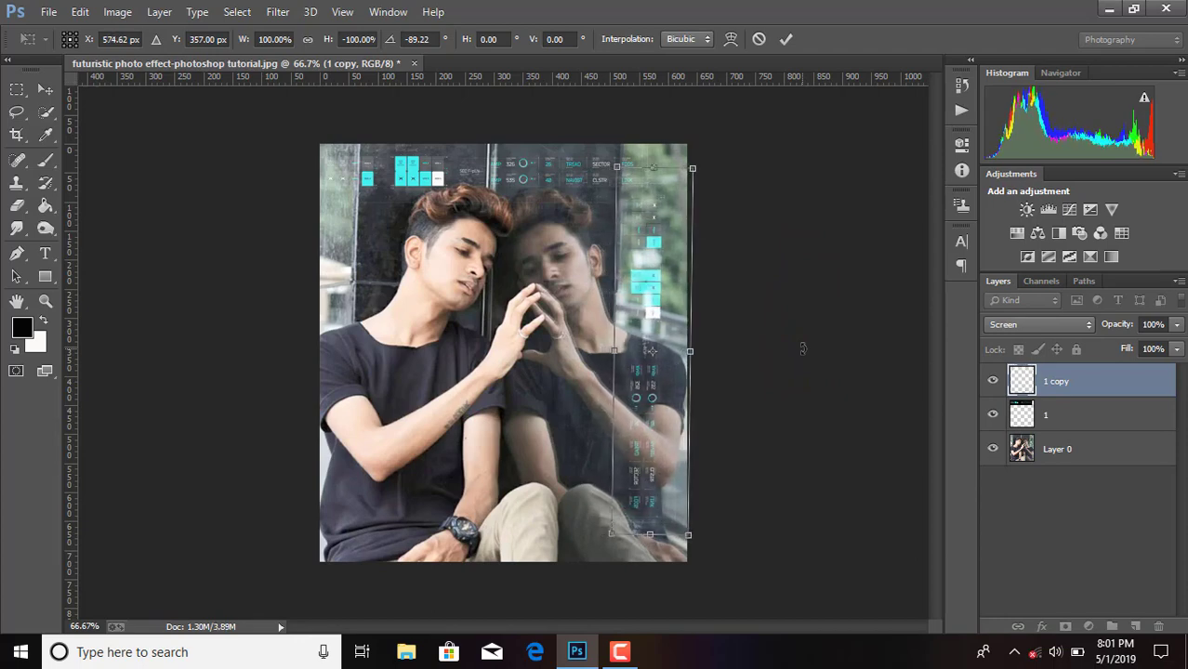
pyautogui.press('Right')
pyautogui.press('Right')
pyautogui.press('Right')
pyautogui.moveTo(747, 327); pyautogui.dragTo(768, 400)
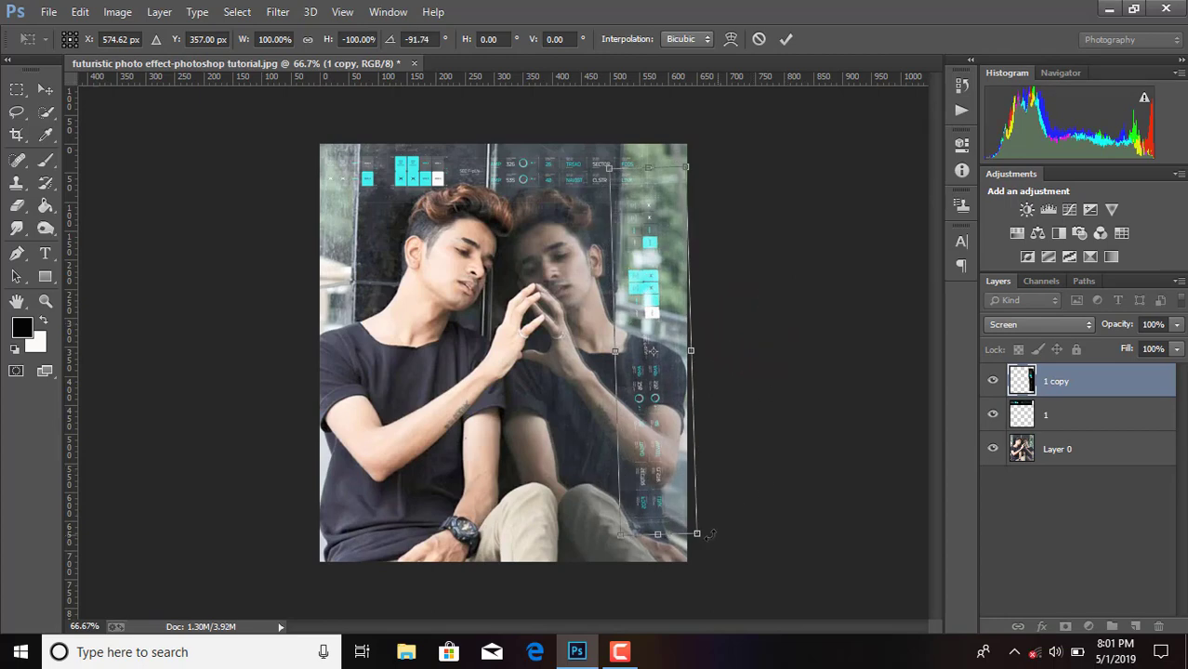
# Enlarge the strip to about 111%, commit the transform and select Layer 0.
pyautogui.moveTo(699, 536); pyautogui.dragTo(706, 567)
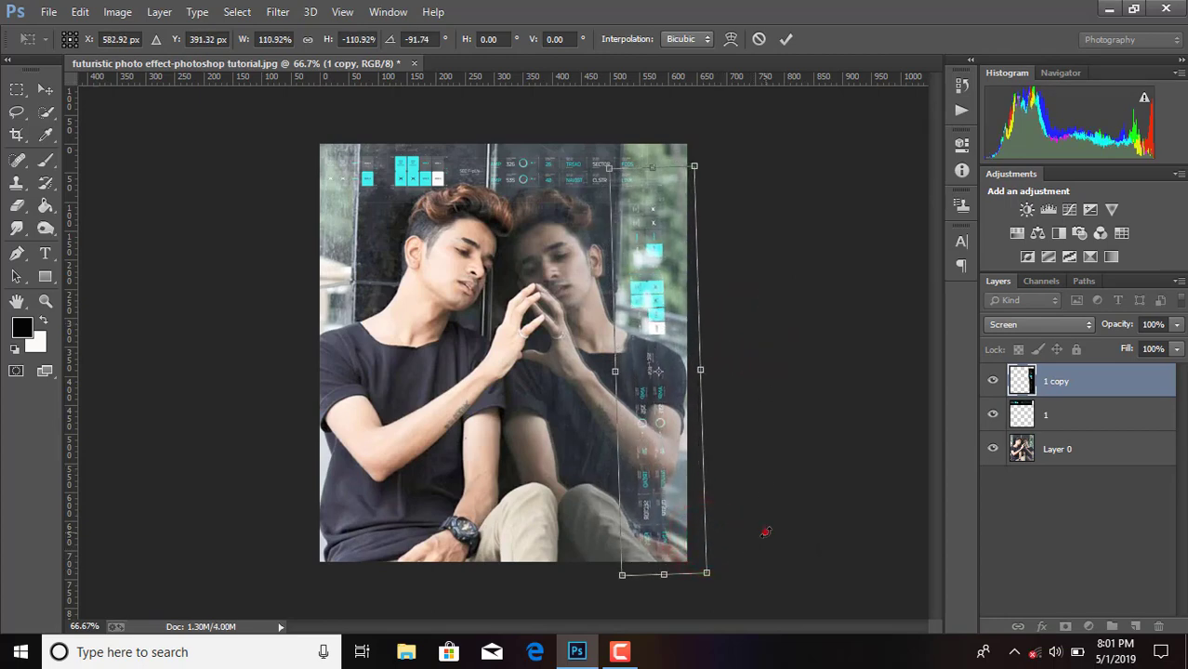
pyautogui.moveTo(766, 529); pyautogui.dragTo(757, 531)
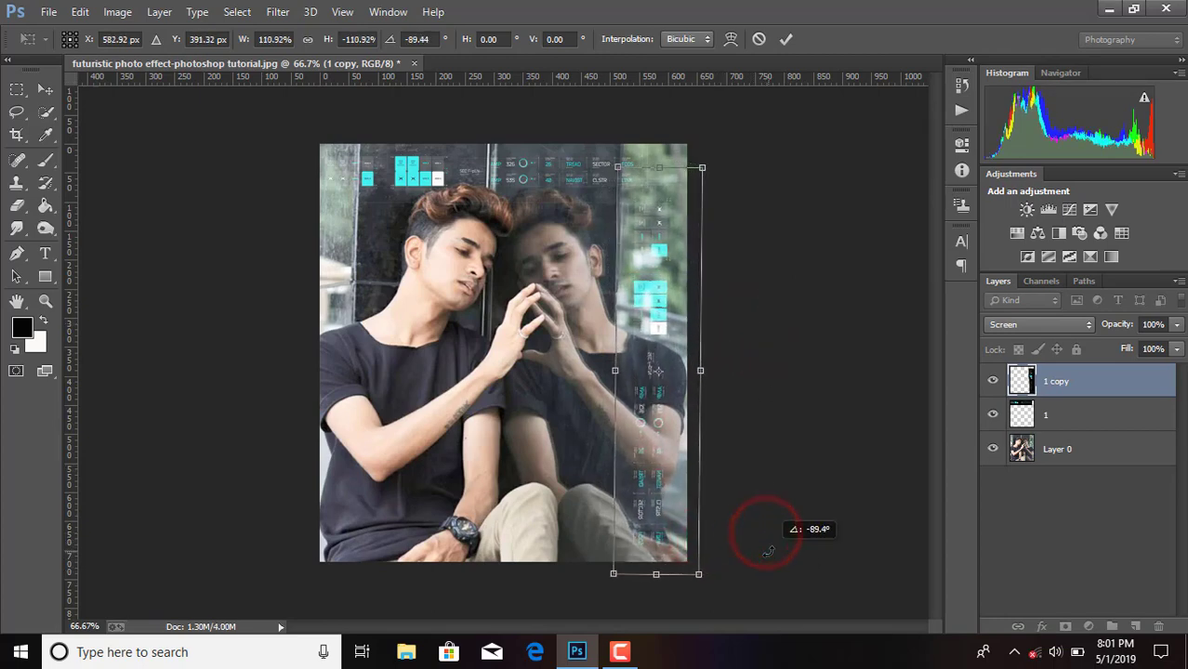
pyautogui.click(786, 40)
pyautogui.click(1074, 447)
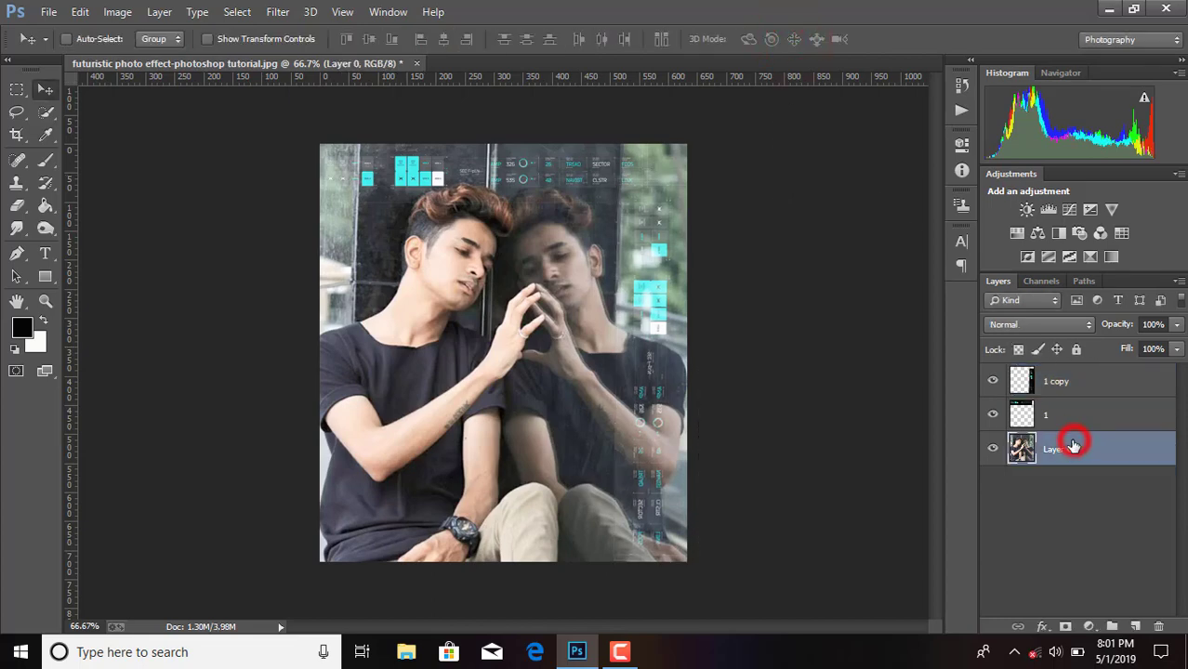
# Place the Tech-A-Rainmeter-Skin image as a linked layer and commit it.
pyautogui.click(49, 11)
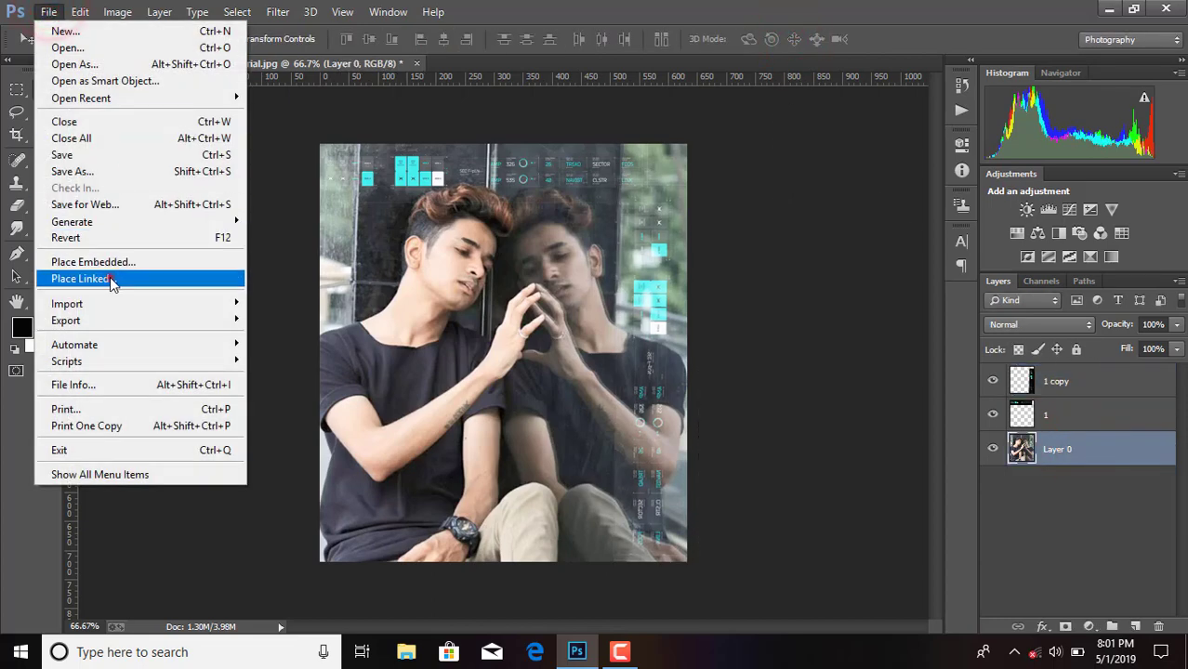
pyautogui.click(110, 277)
pyautogui.scroll(-2, 307, 223)
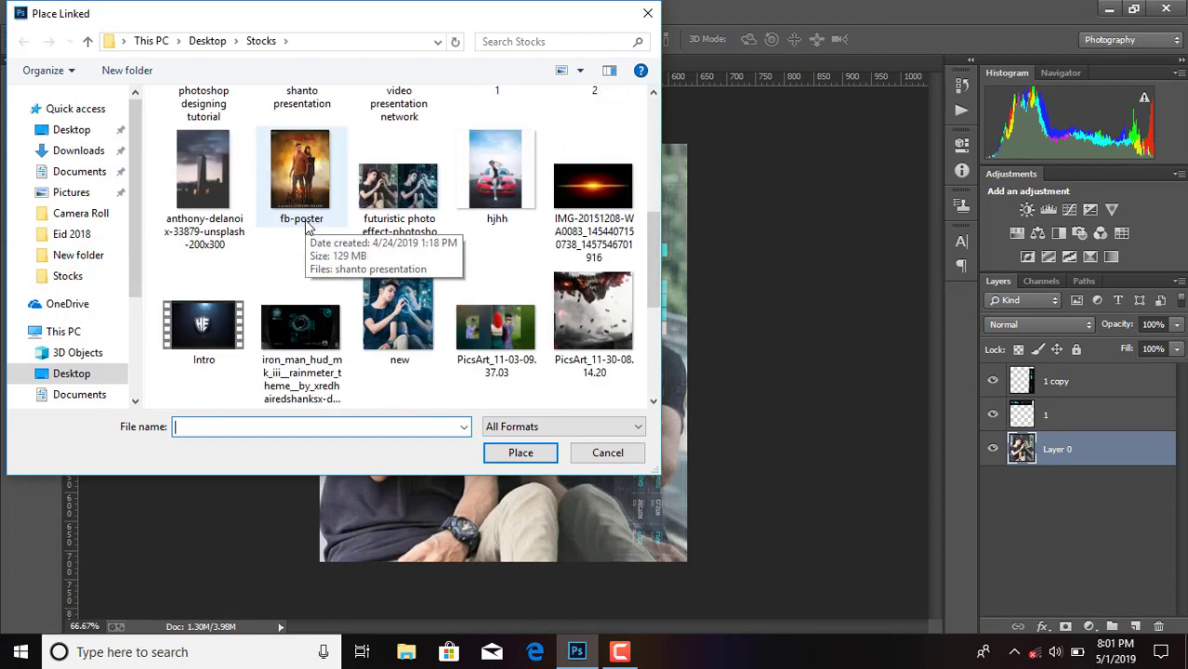
pyautogui.scroll(-1, 307, 232)
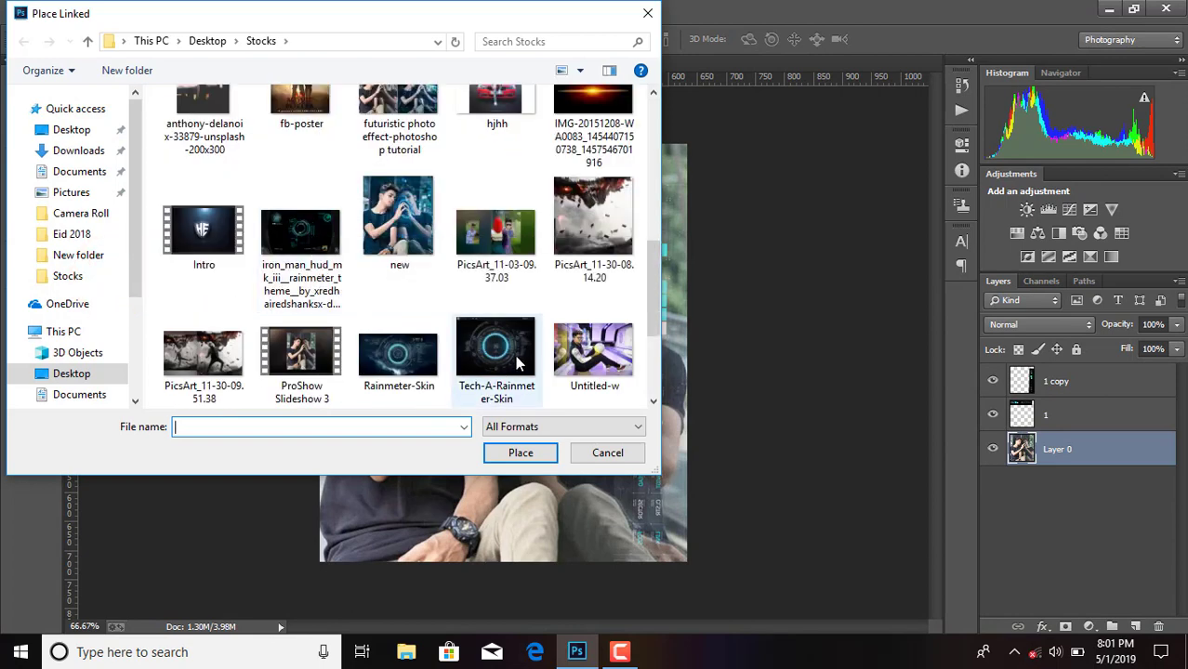
pyautogui.scroll(-1, 518, 363)
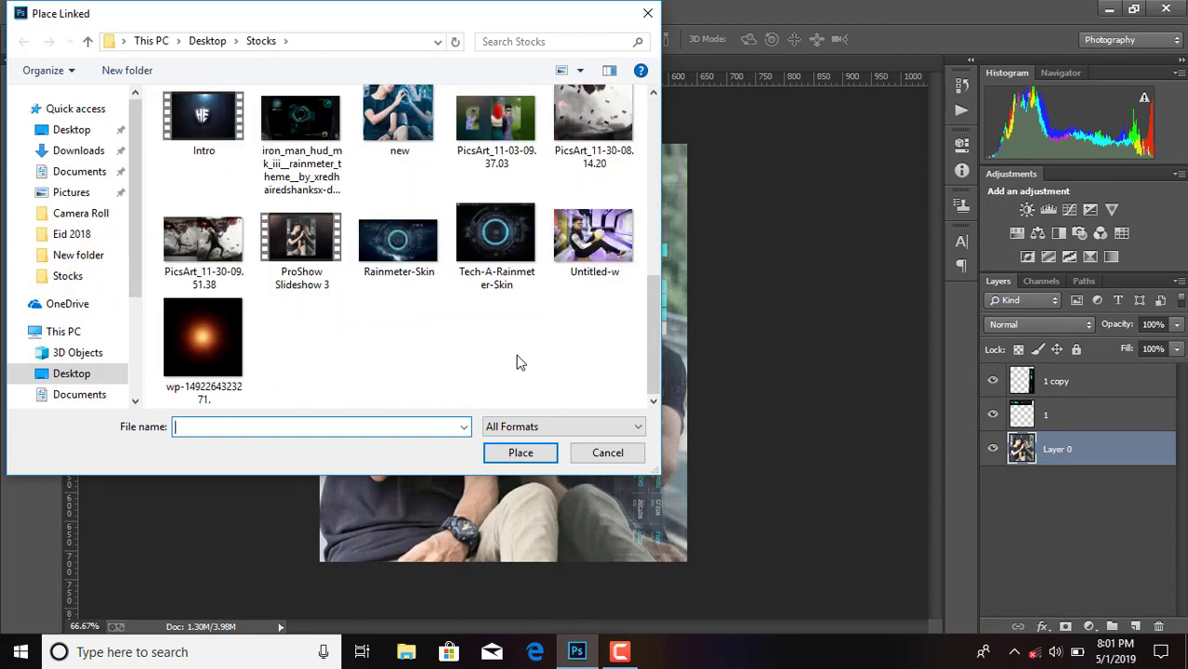
pyautogui.doubleClick(495, 243)
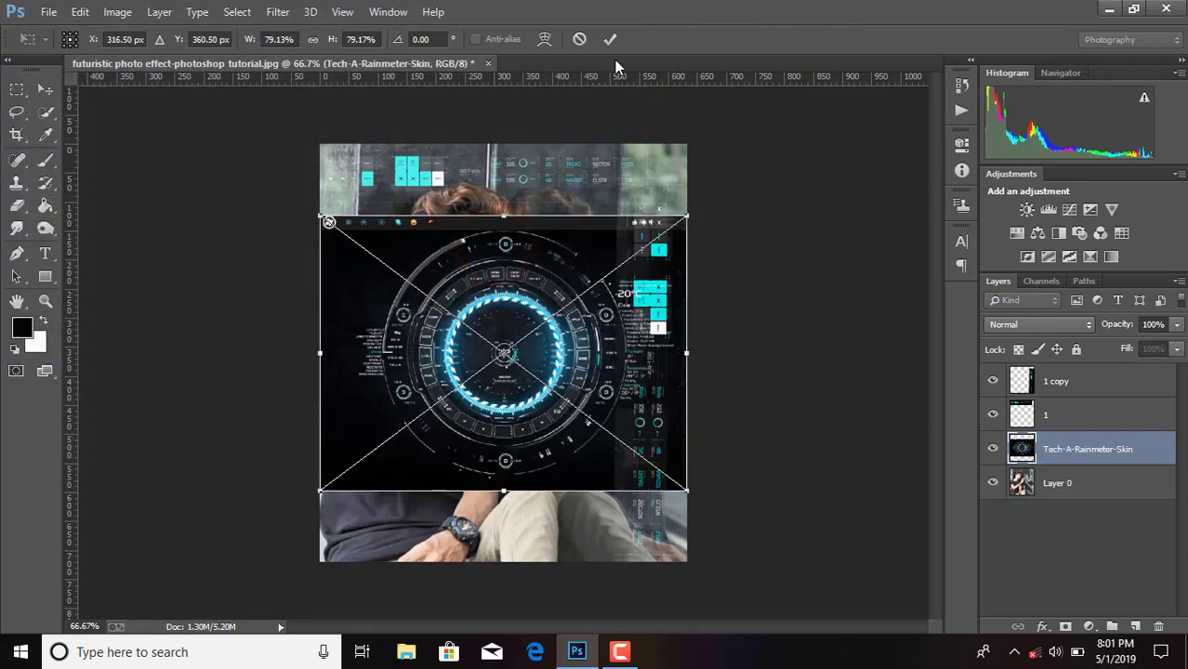
pyautogui.click(606, 42)
# Rasterize the tech ring layer, set it to Screen and move it over the hands.
pyautogui.rightClick(1075, 449)
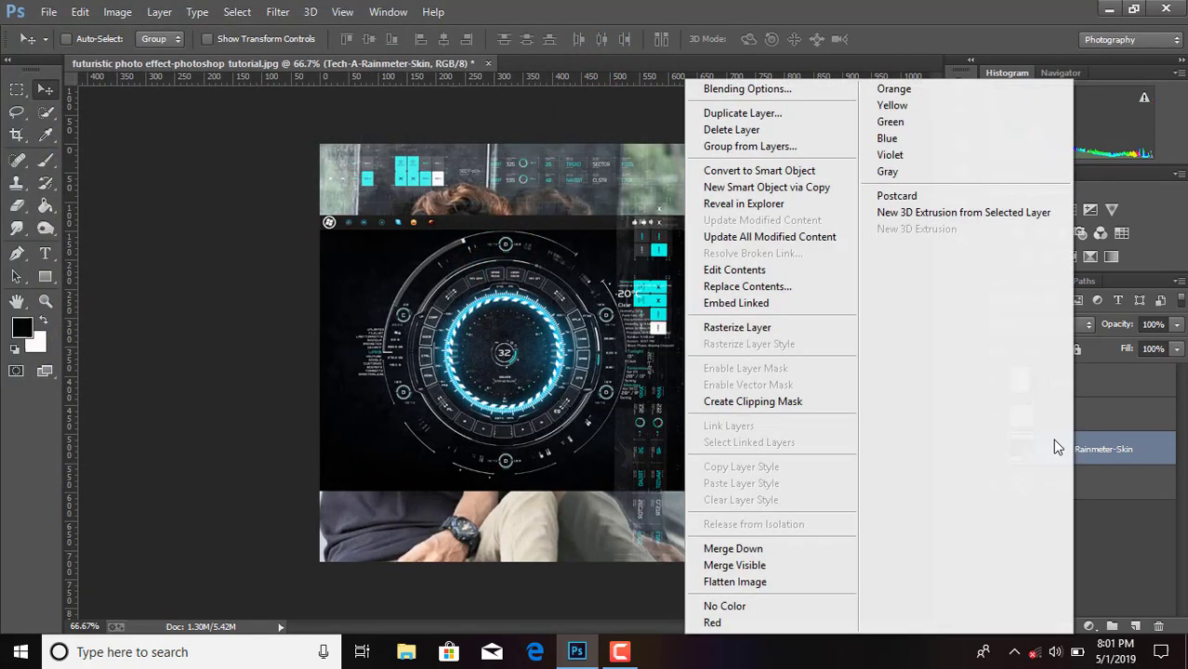
pyautogui.click(746, 328)
pyautogui.click(1045, 319)
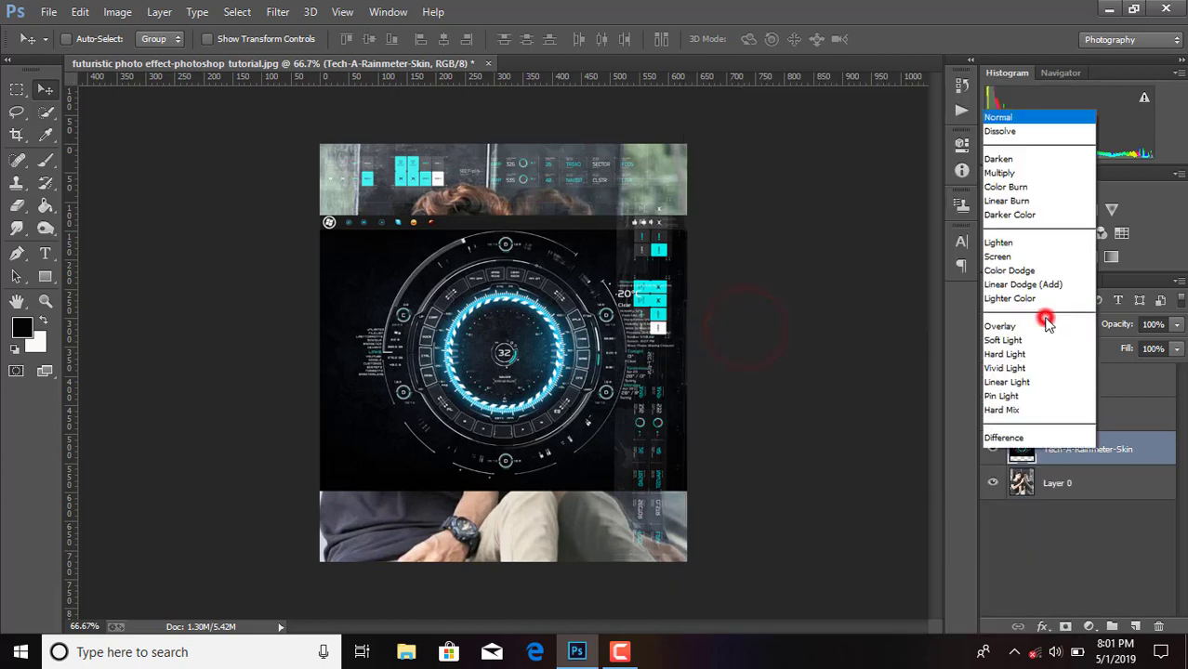
pyautogui.click(1040, 149)
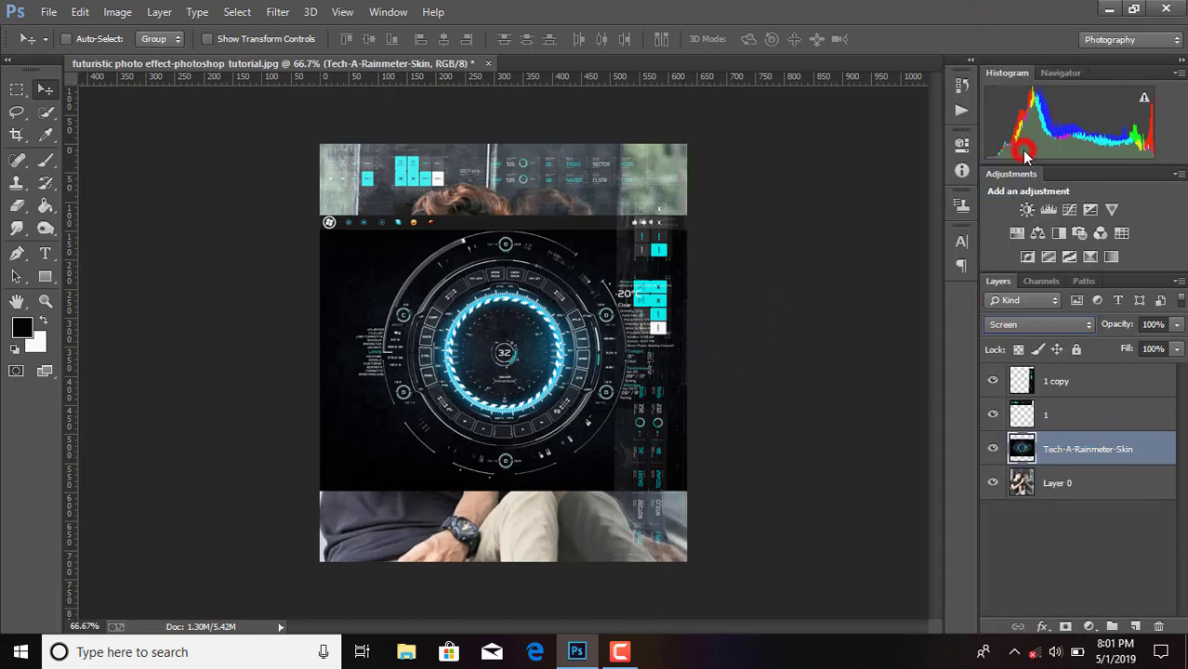
pyautogui.moveTo(537, 340); pyautogui.dragTo(561, 311)
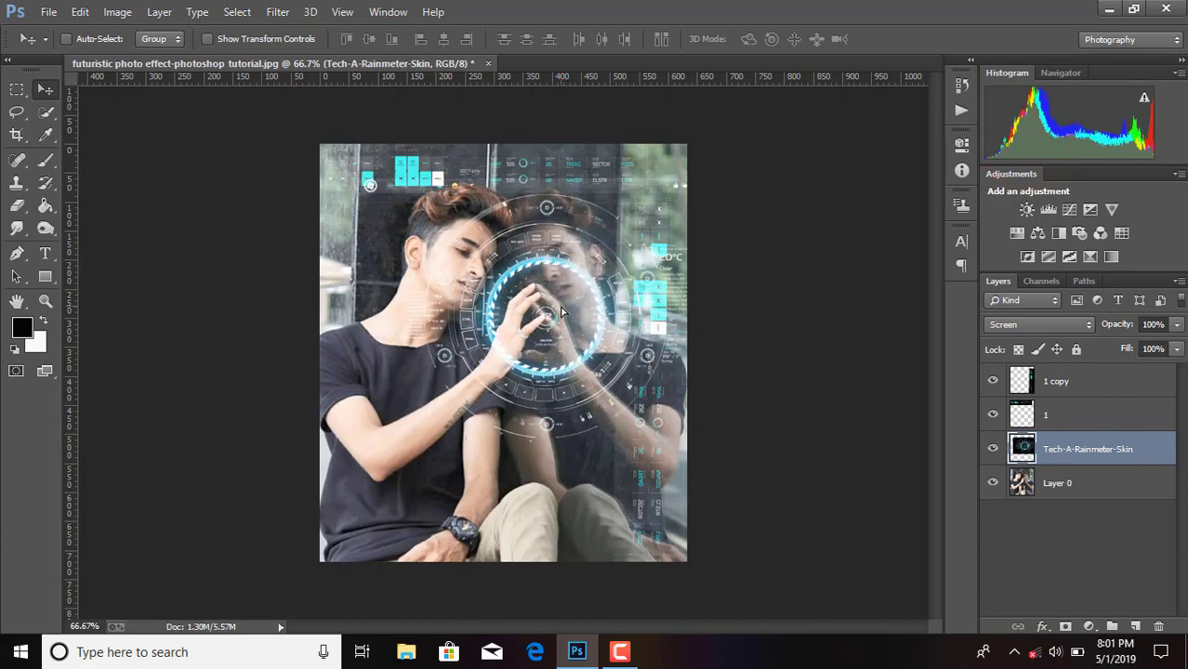
# Scale the Tech-A-Rainmeter-Skin ring to about 87% and re-centre it over the joined hands.
pyautogui.hotkey('ctrl', 't')
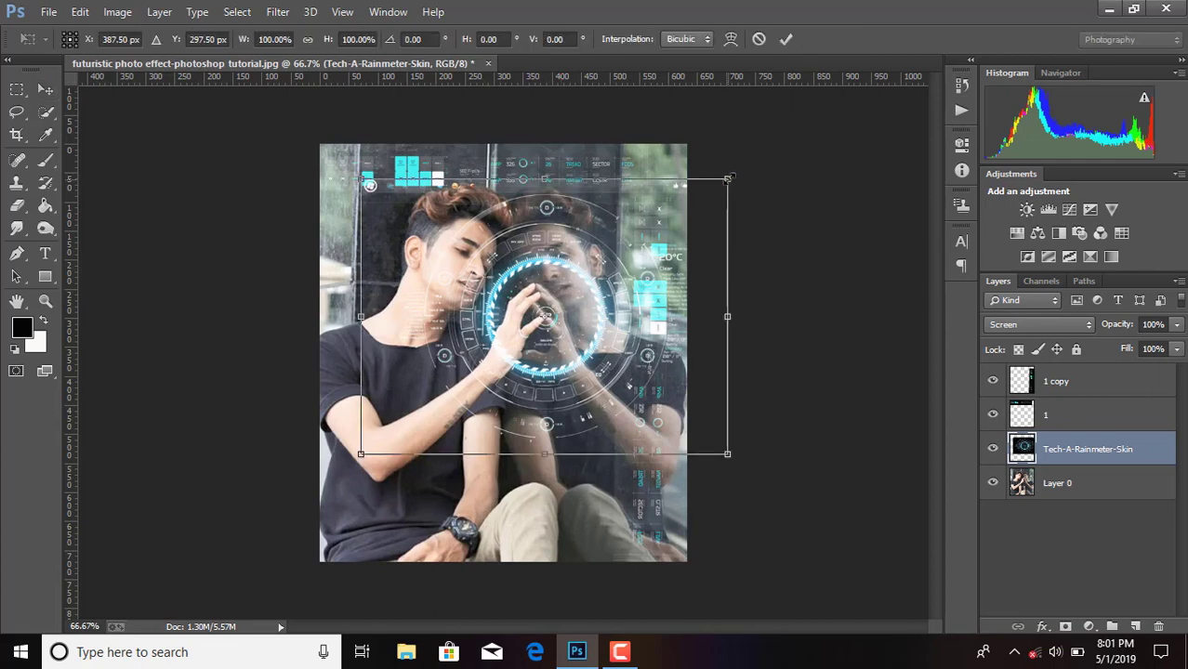
pyautogui.moveTo(728, 178); pyautogui.dragTo(693, 203)
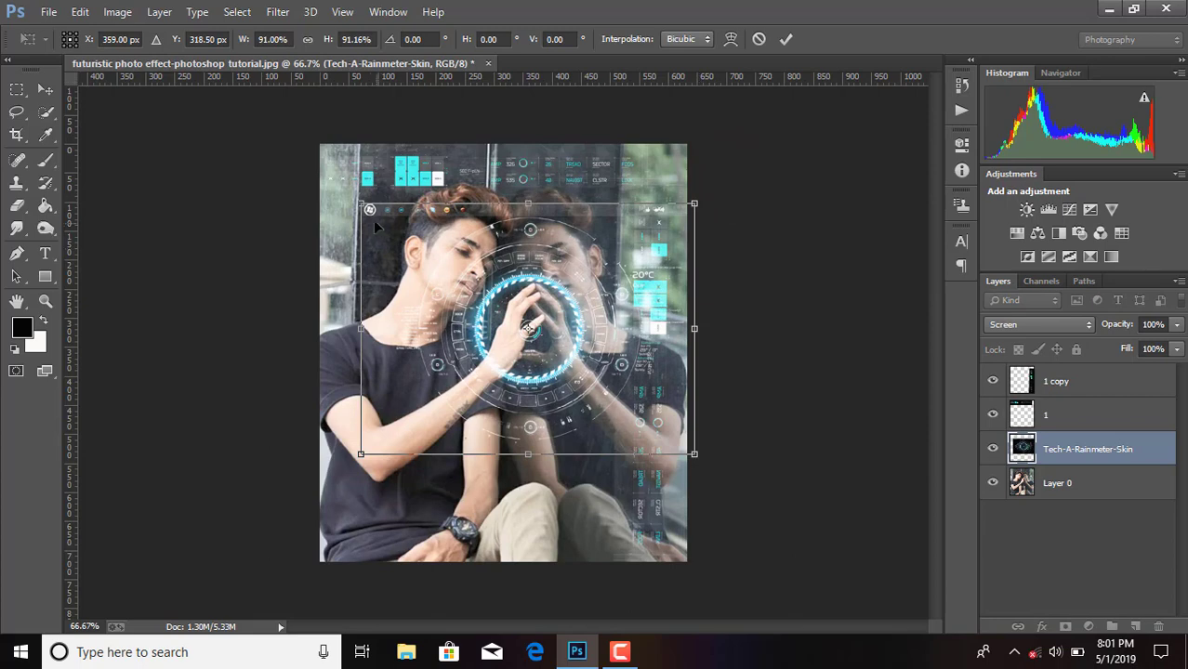
pyautogui.moveTo(355, 201); pyautogui.dragTo(370, 222)
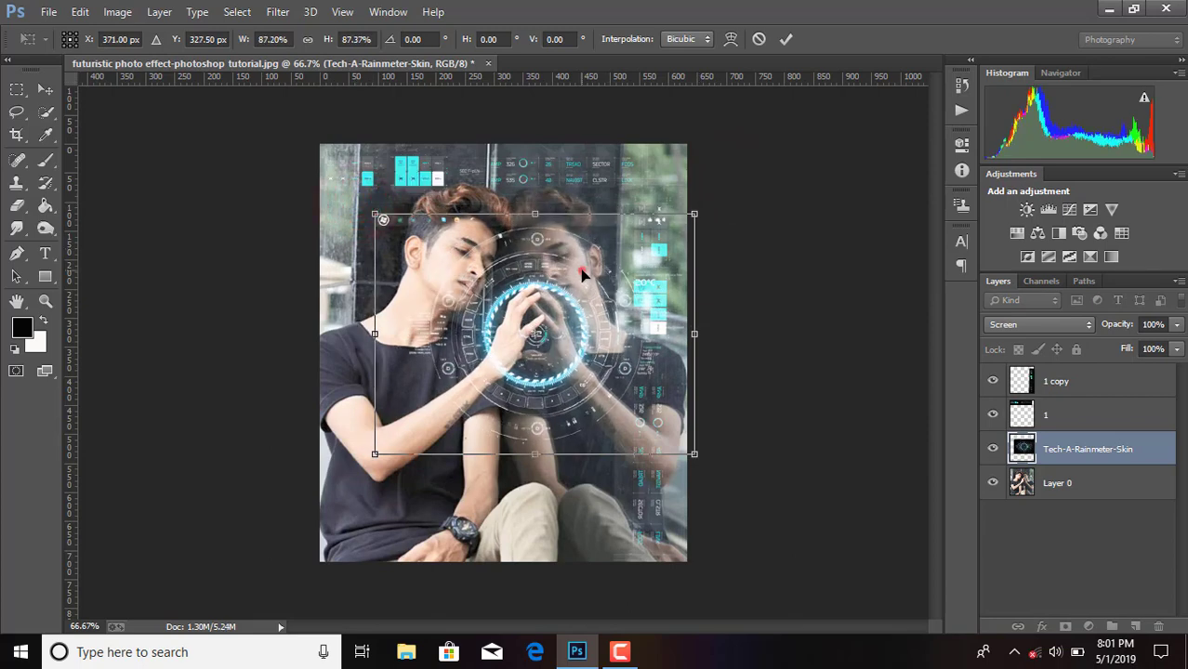
pyautogui.moveTo(573, 287); pyautogui.dragTo(583, 245)
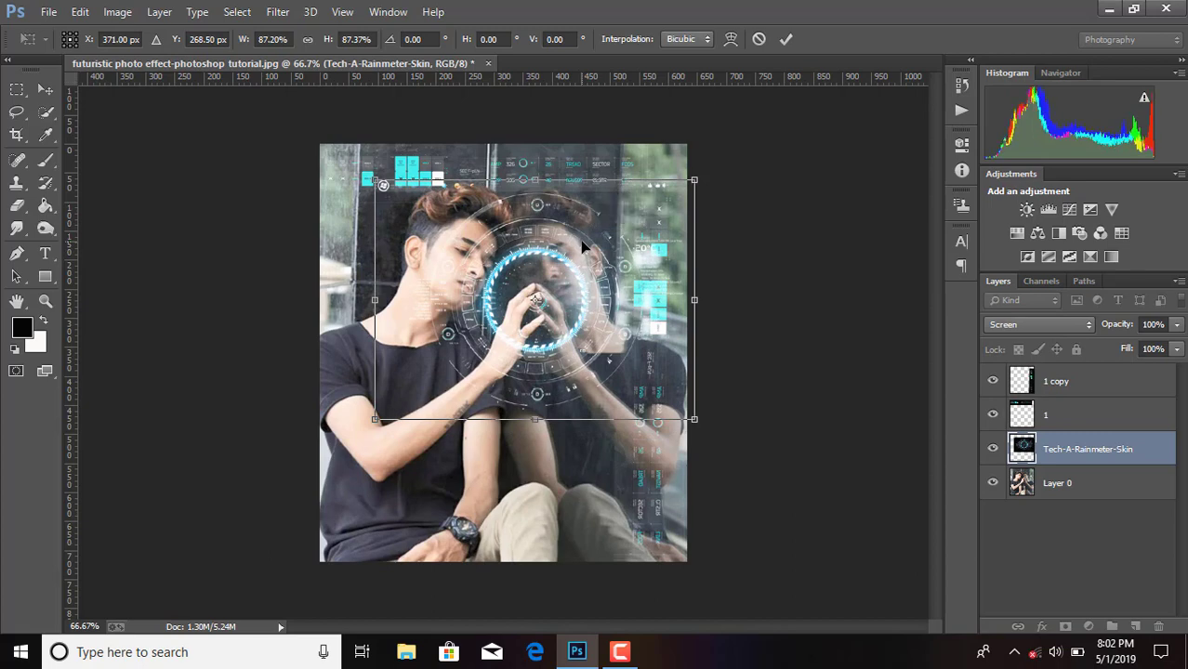
pyautogui.click(790, 39)
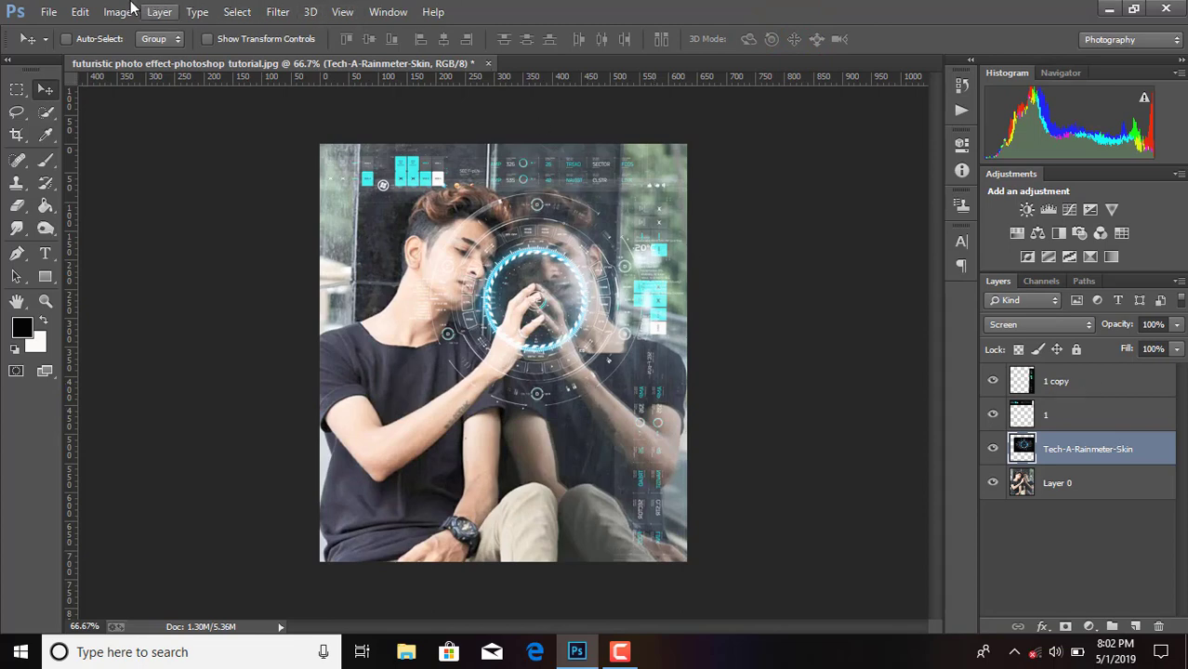
# Turn the HUD ring deeper blue with Hue +11, Saturation +100, Lightness -14.
pyautogui.click(78, 10)
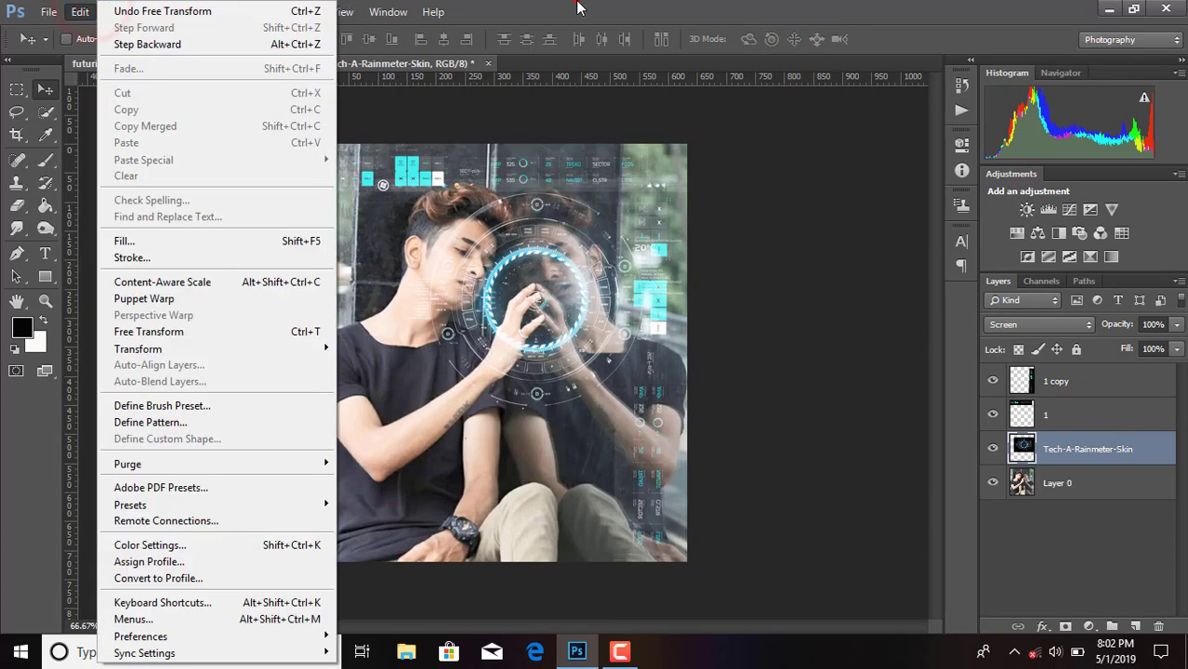
pyautogui.click(577, 7)
pyautogui.click(118, 11)
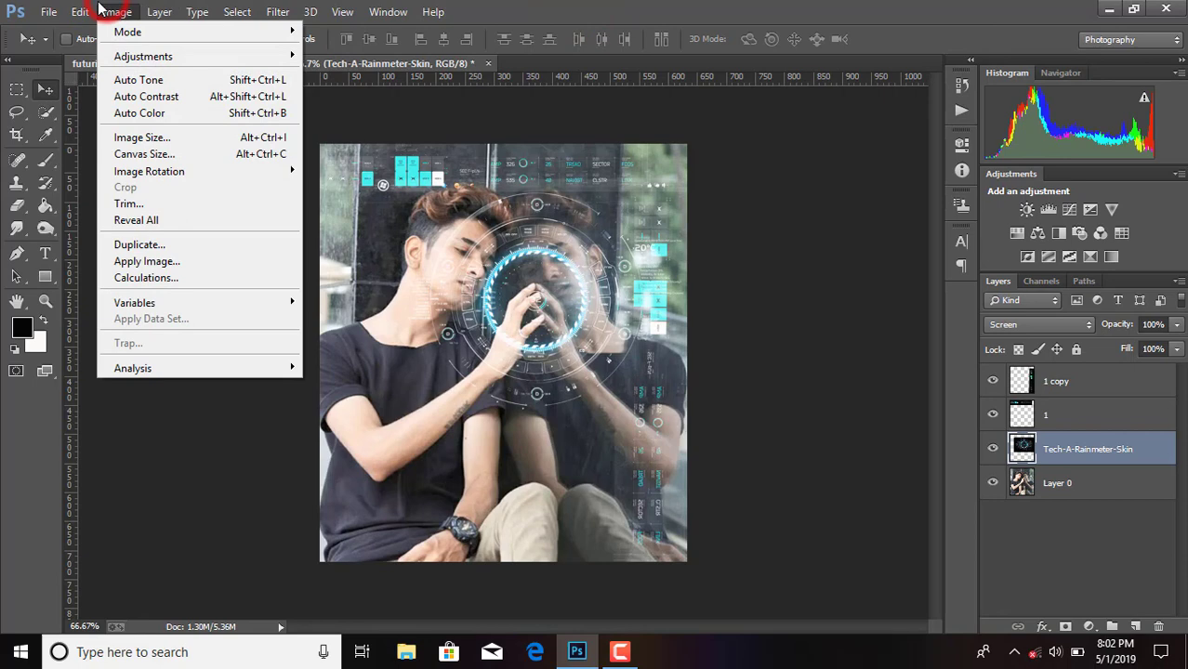
pyautogui.click(164, 54)
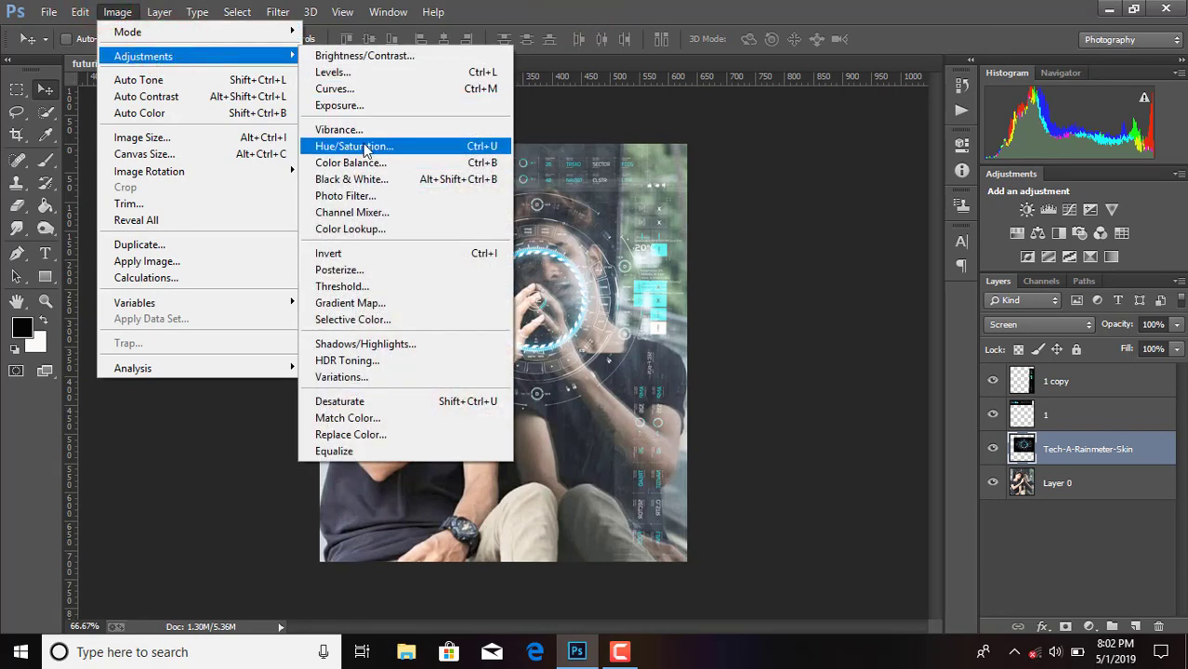
pyautogui.click(363, 146)
pyautogui.moveTo(768, 232)
pyautogui.mouseDown()
pyautogui.moveTo(780, 240)
pyautogui.moveTo(763, 243)
pyautogui.moveTo(855, 276)
pyautogui.mouseUp()
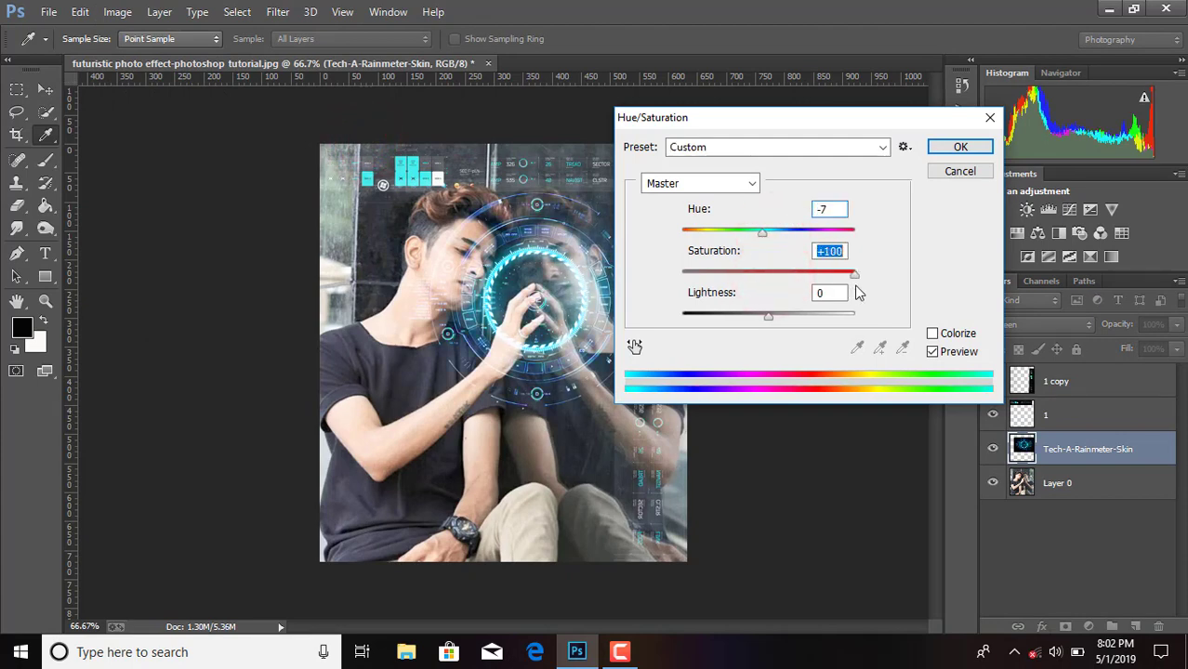
pyautogui.moveTo(786, 317); pyautogui.dragTo(758, 318)
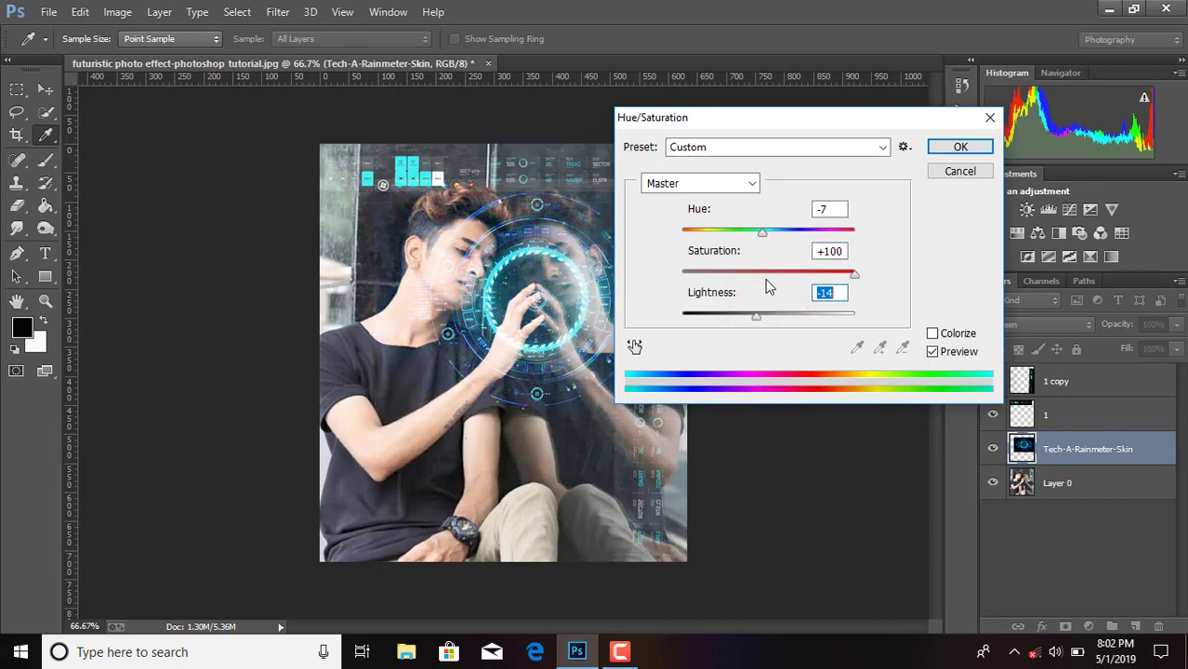
pyautogui.click(766, 235)
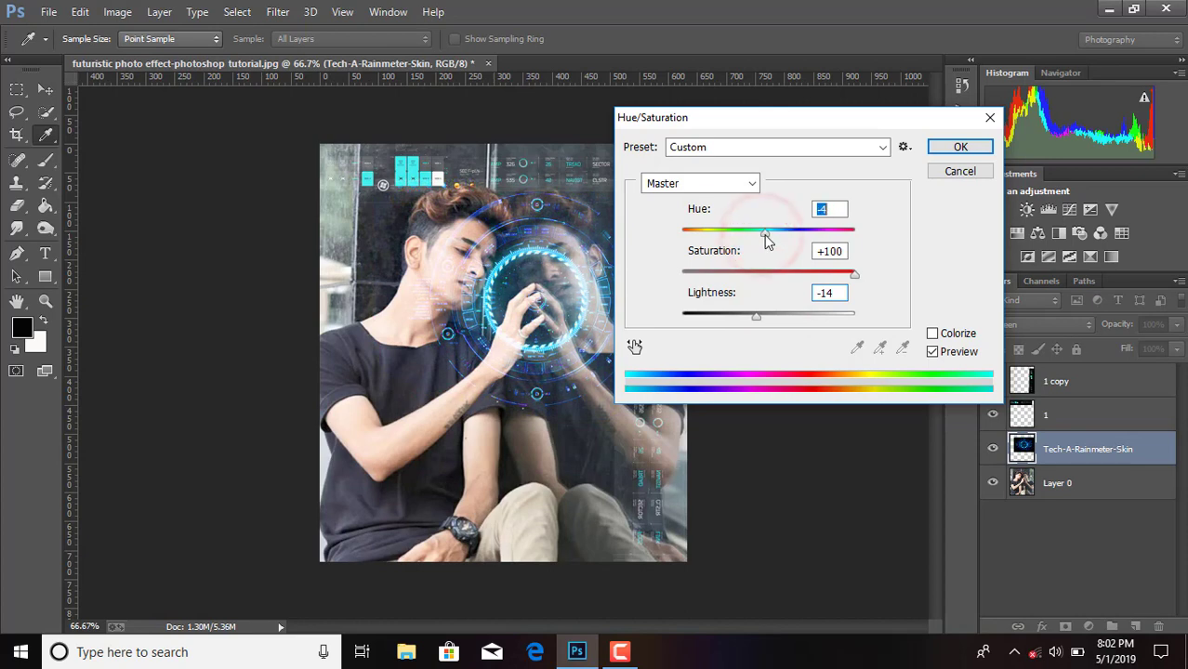
pyautogui.moveTo(768, 235); pyautogui.dragTo(779, 238)
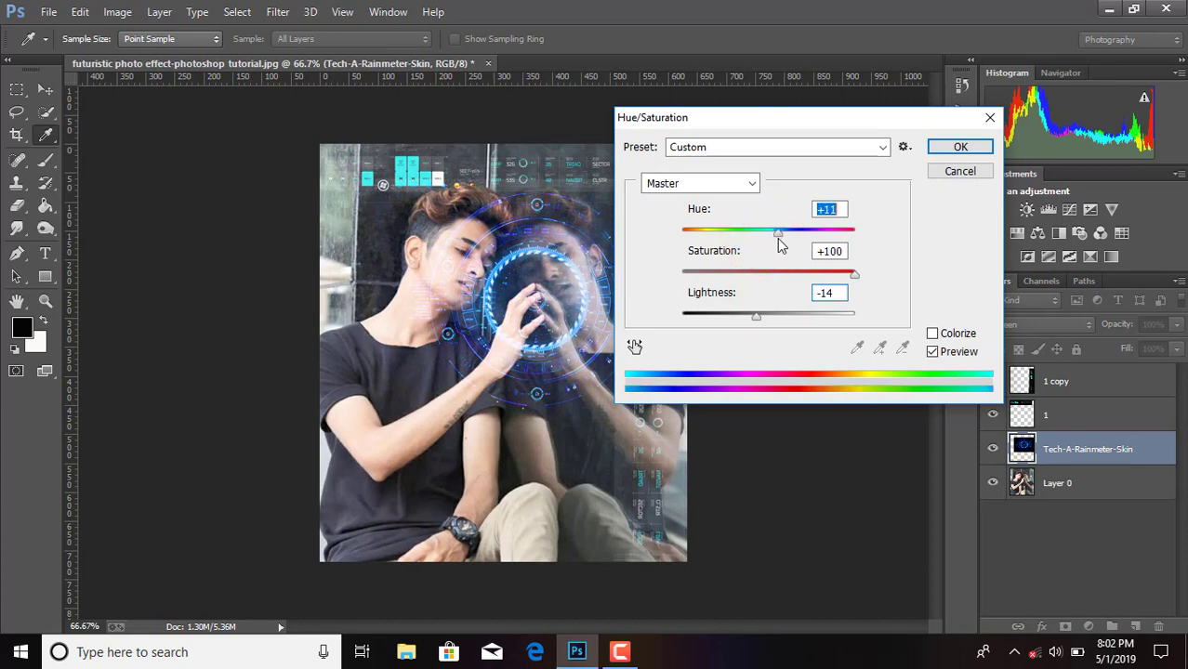
pyautogui.click(960, 147)
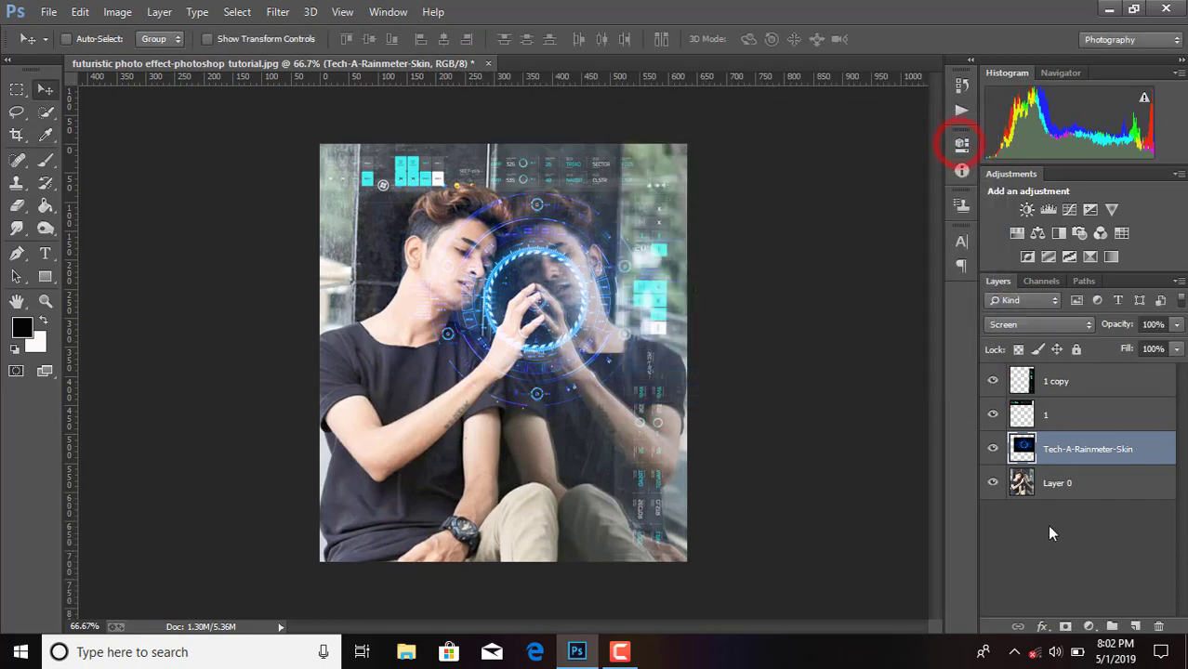
# Add a layer mask to the HUD ring and paint out the graphics over the hair and face.
pyautogui.click(1065, 628)
pyautogui.click(41, 163)
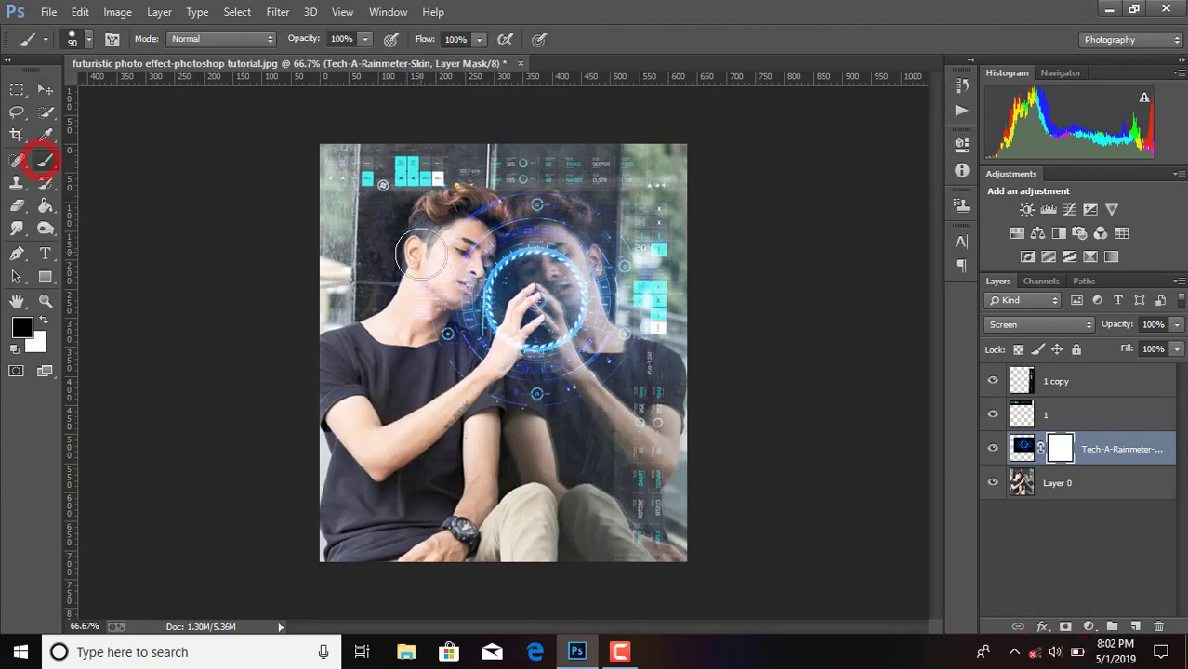
pyautogui.moveTo(414, 256); pyautogui.dragTo(458, 212)
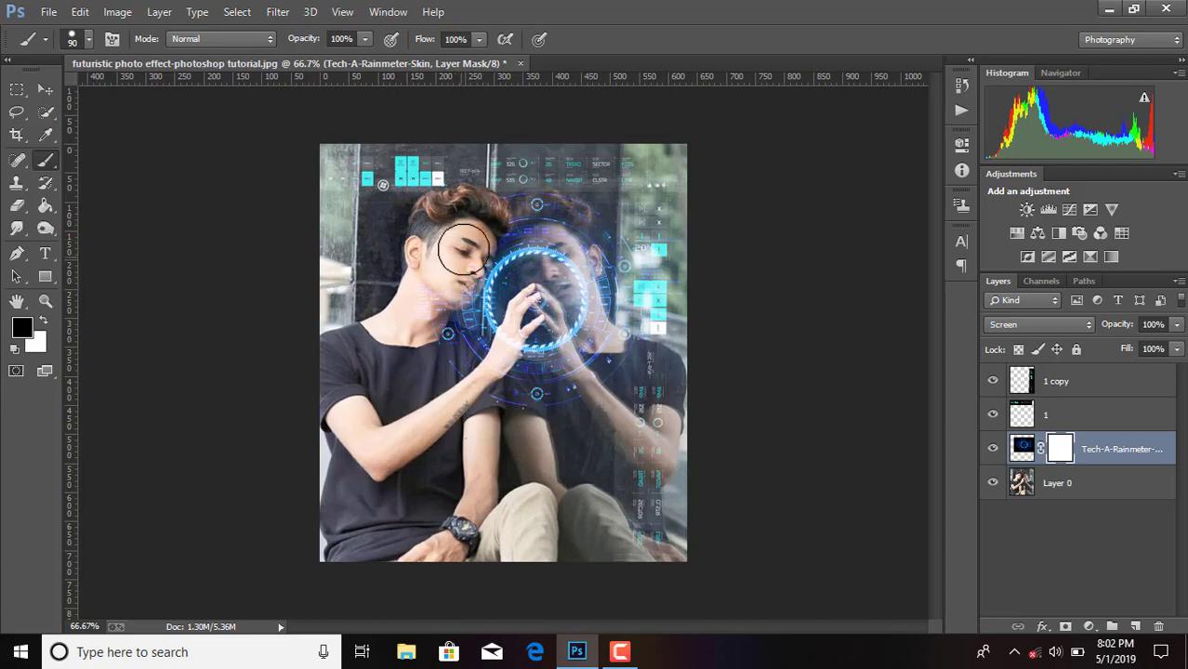
pyautogui.moveTo(433, 256); pyautogui.dragTo(454, 259)
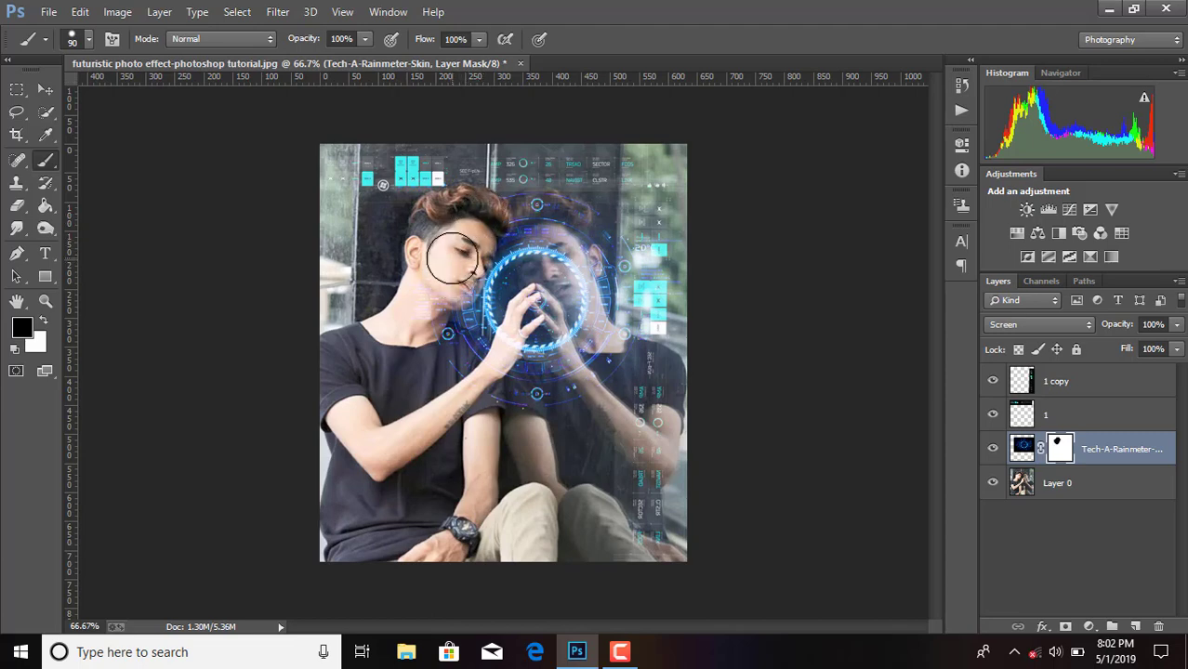
pyautogui.scroll(1, 454, 258)
pyautogui.scroll(1, 453, 251)
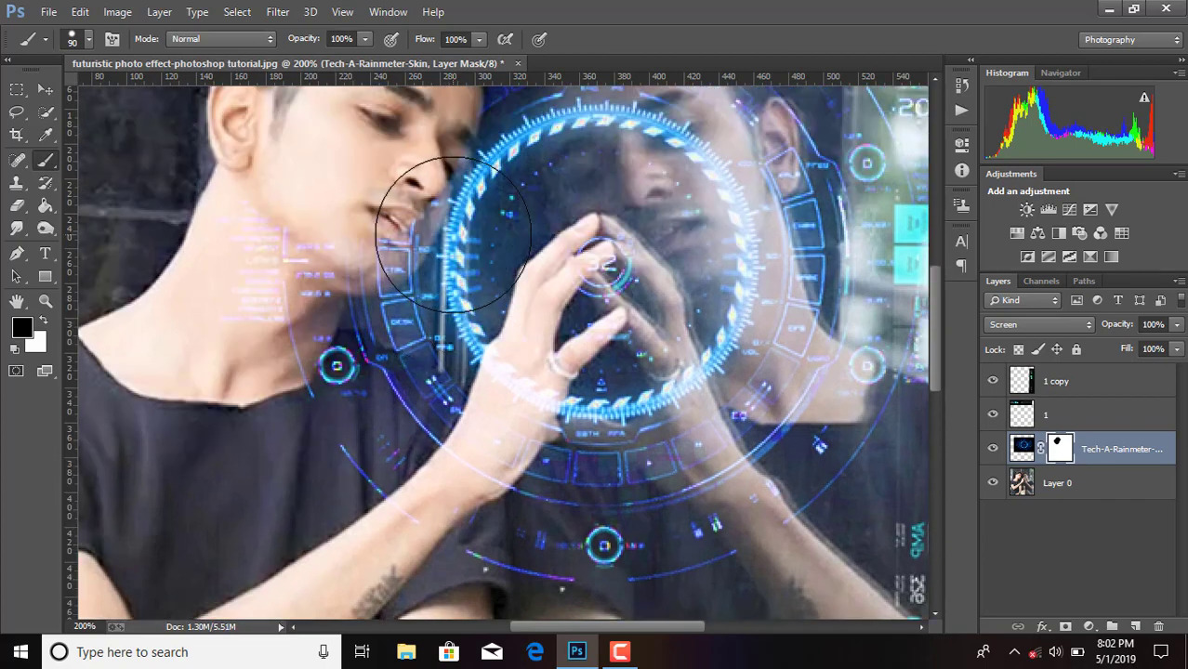
pyautogui.scroll(2, 452, 232)
# Mask the HUD off the eyebrow, cheek, eye, jaw and neck.
pyautogui.moveTo(385, 232)
pyautogui.mouseDown()
pyautogui.moveTo(403, 190)
pyautogui.moveTo(366, 281)
pyautogui.mouseUp()
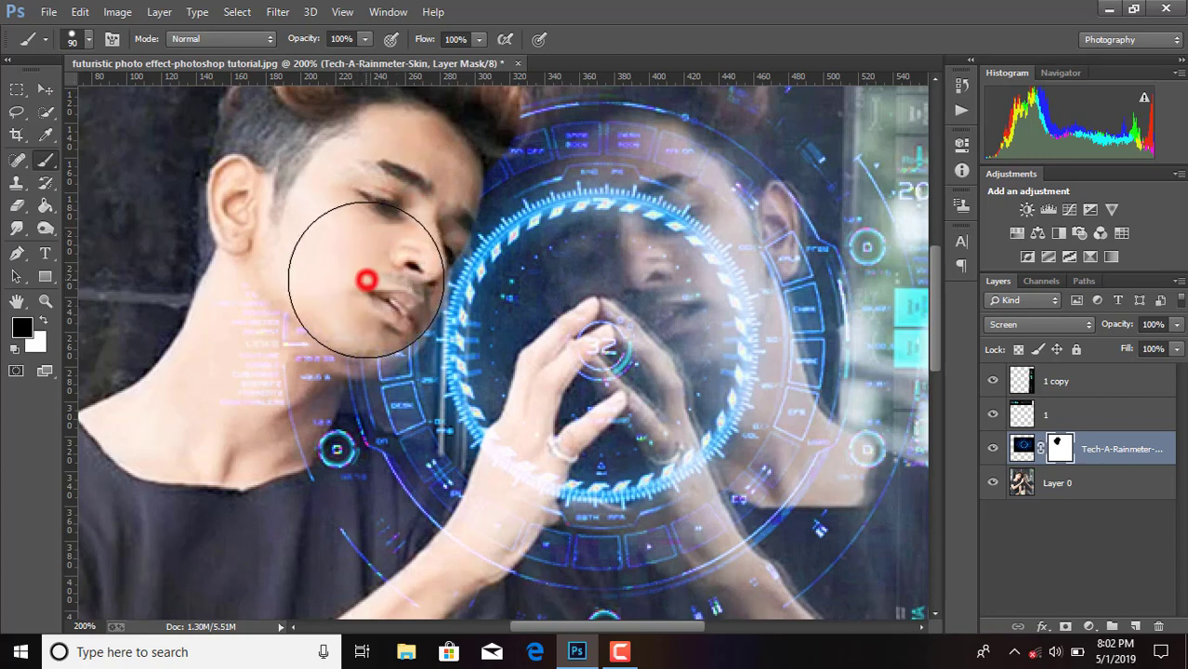
pyautogui.moveTo(367, 281); pyautogui.dragTo(374, 260)
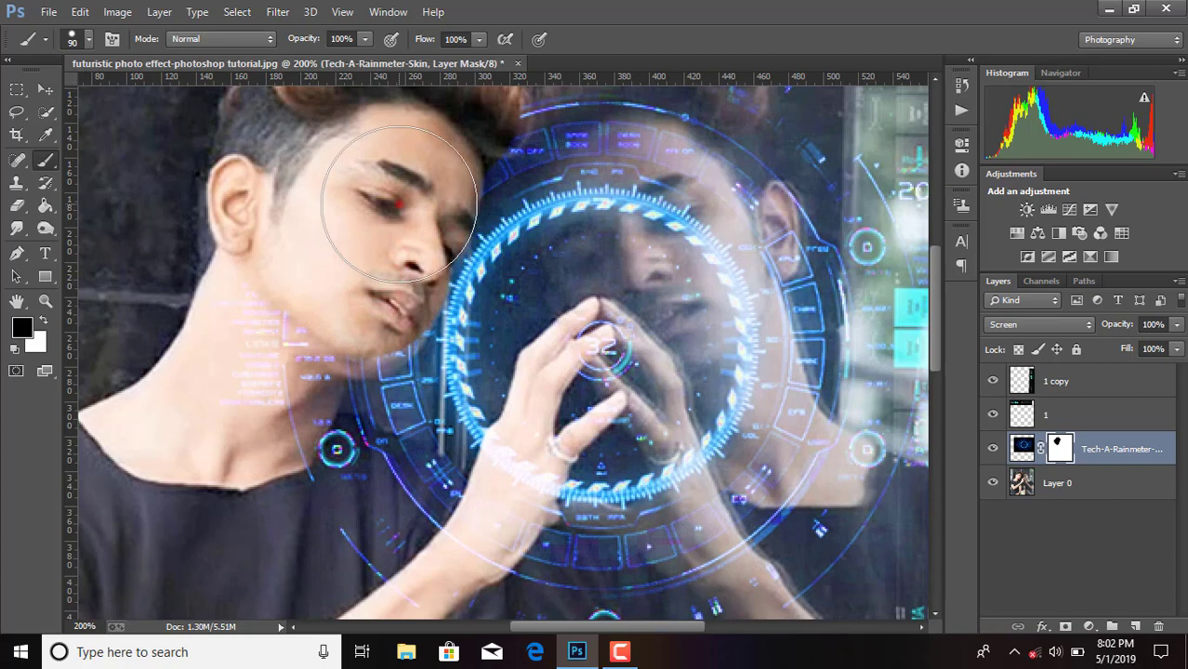
pyautogui.click(399, 203)
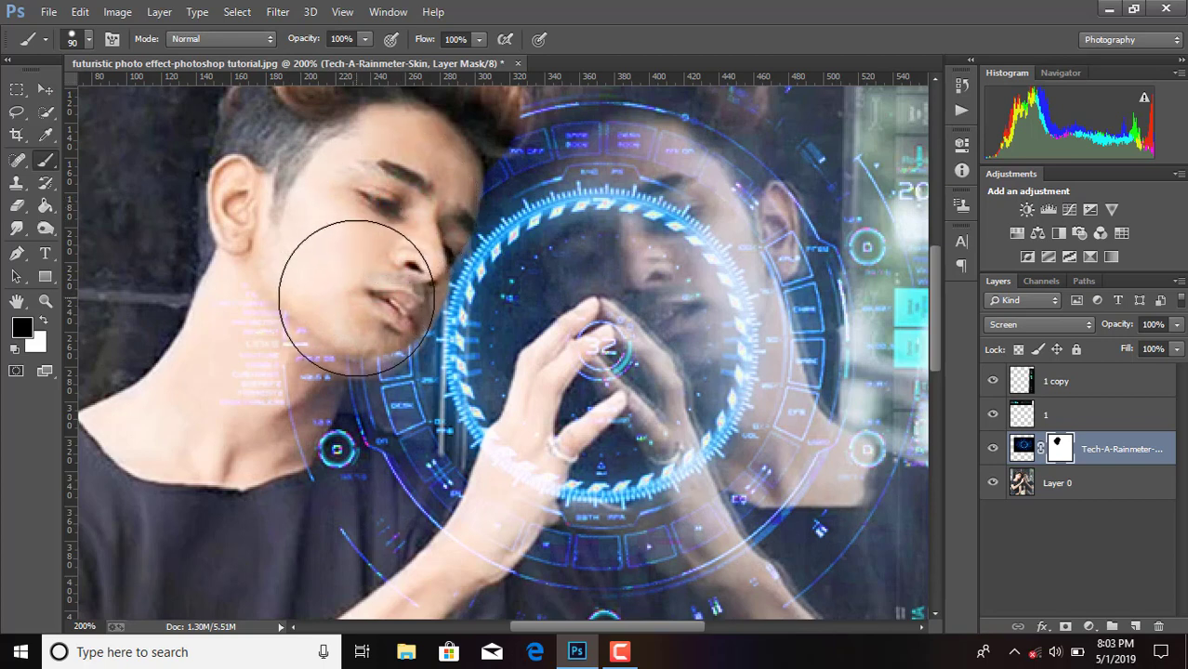
pyautogui.moveTo(354, 300); pyautogui.dragTo(298, 309)
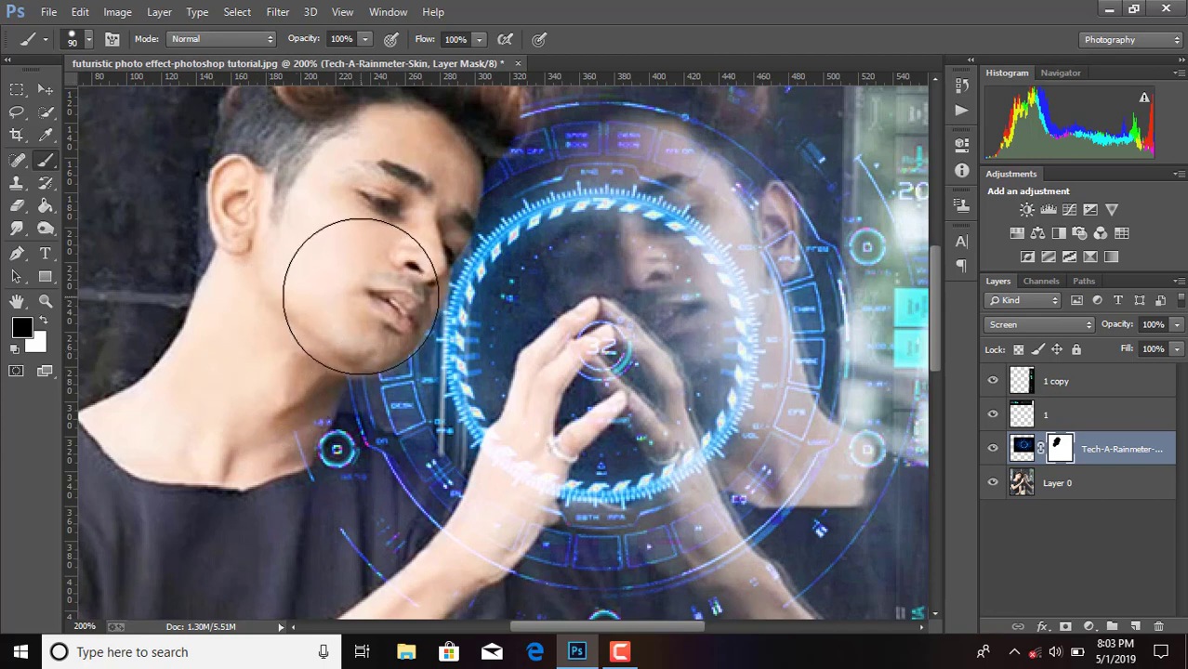
pyautogui.click(361, 298)
pyautogui.scroll(-2, 358, 292)
pyautogui.click(255, 271)
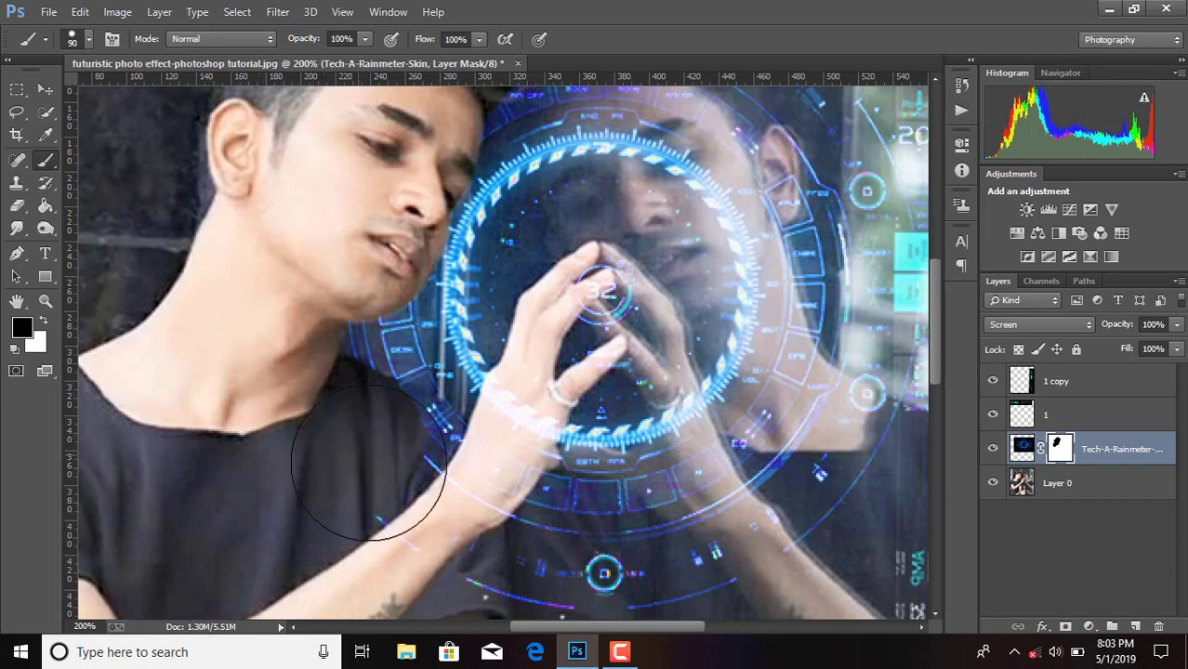
# Mask stray HUD lines off the shirt, wrist and hand.
pyautogui.click(405, 476)
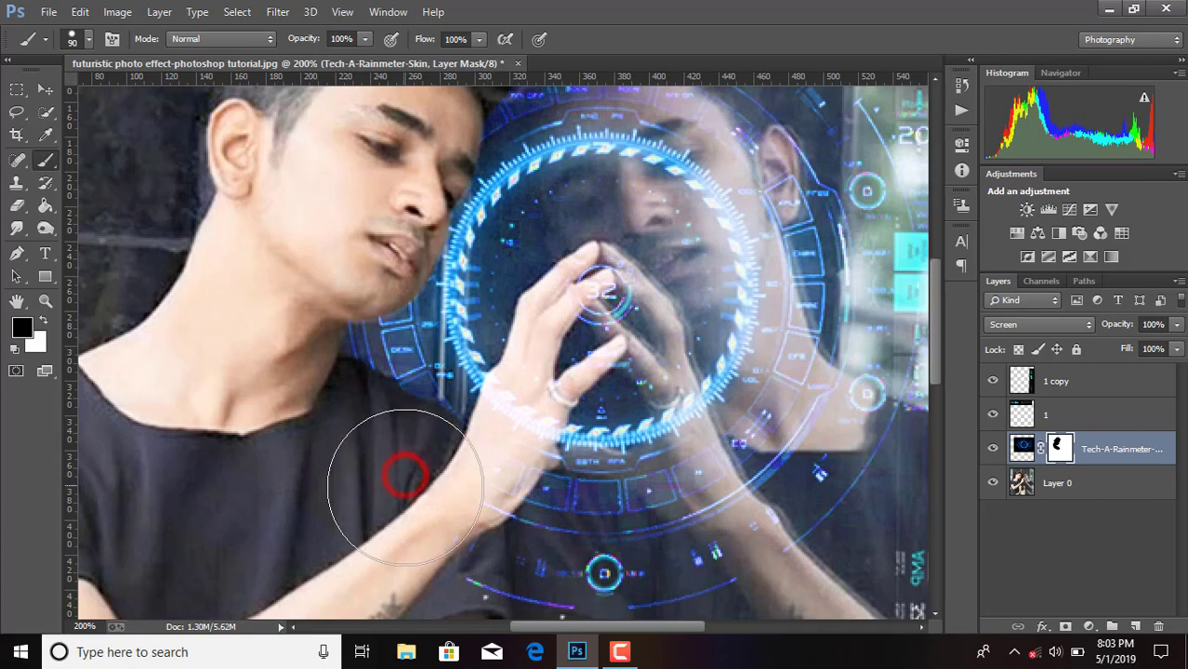
pyautogui.moveTo(404, 476); pyautogui.dragTo(424, 493)
pyautogui.scroll(-3, 411, 491)
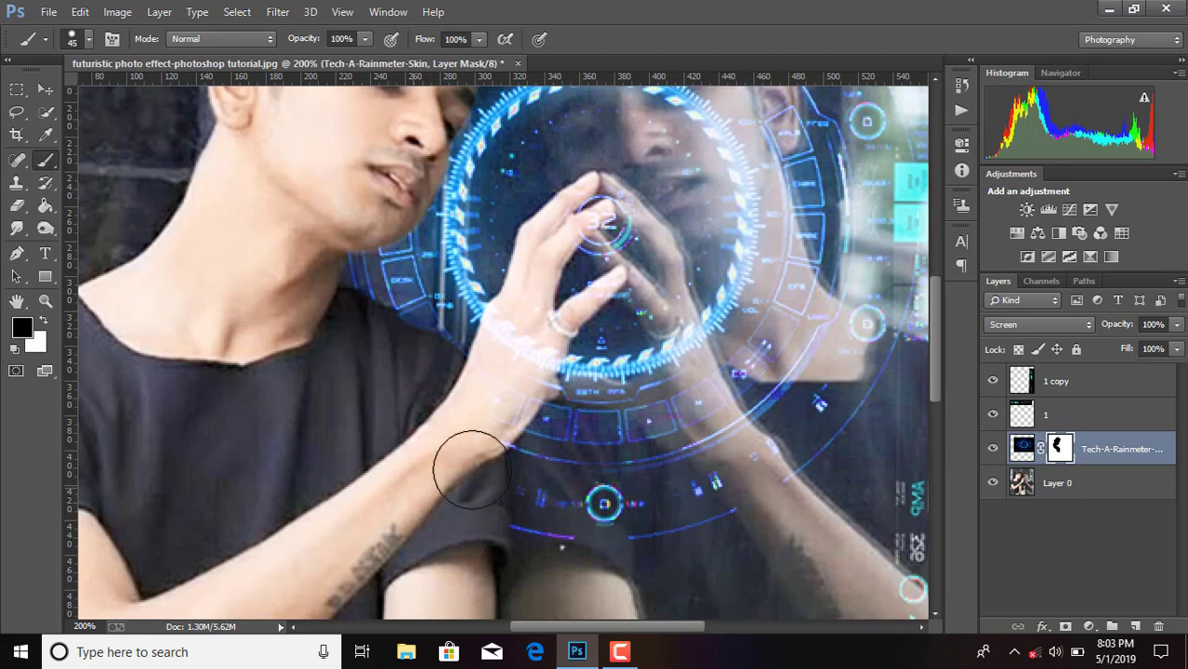
pyautogui.moveTo(478, 427); pyautogui.dragTo(497, 374)
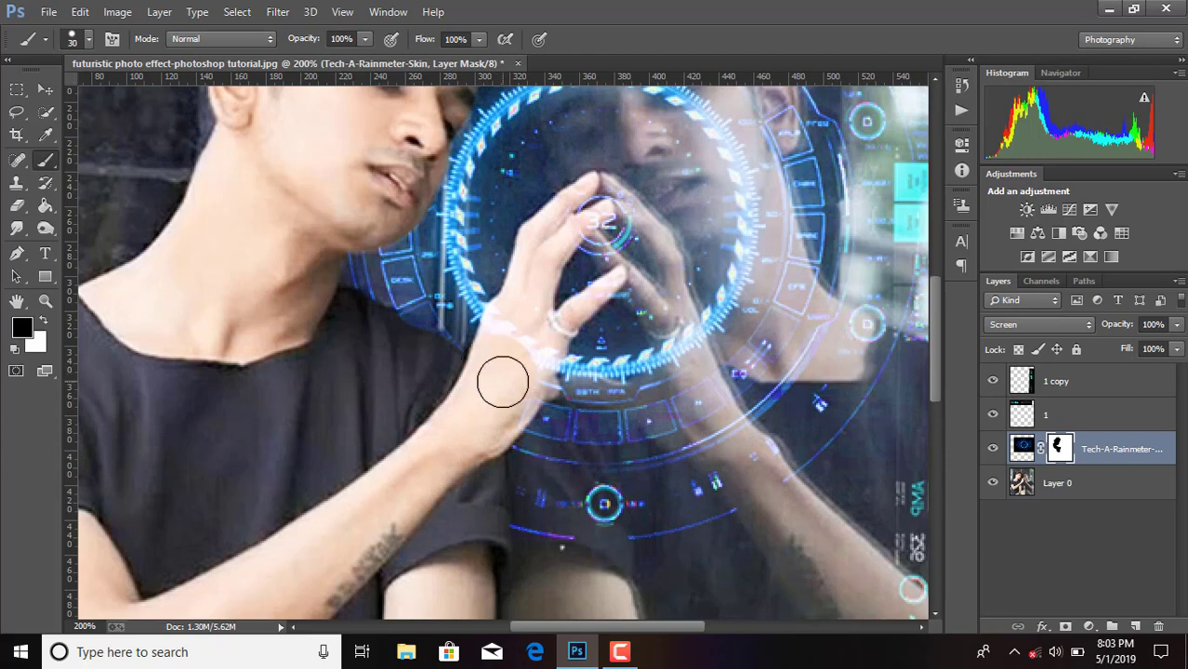
pyautogui.click(508, 398)
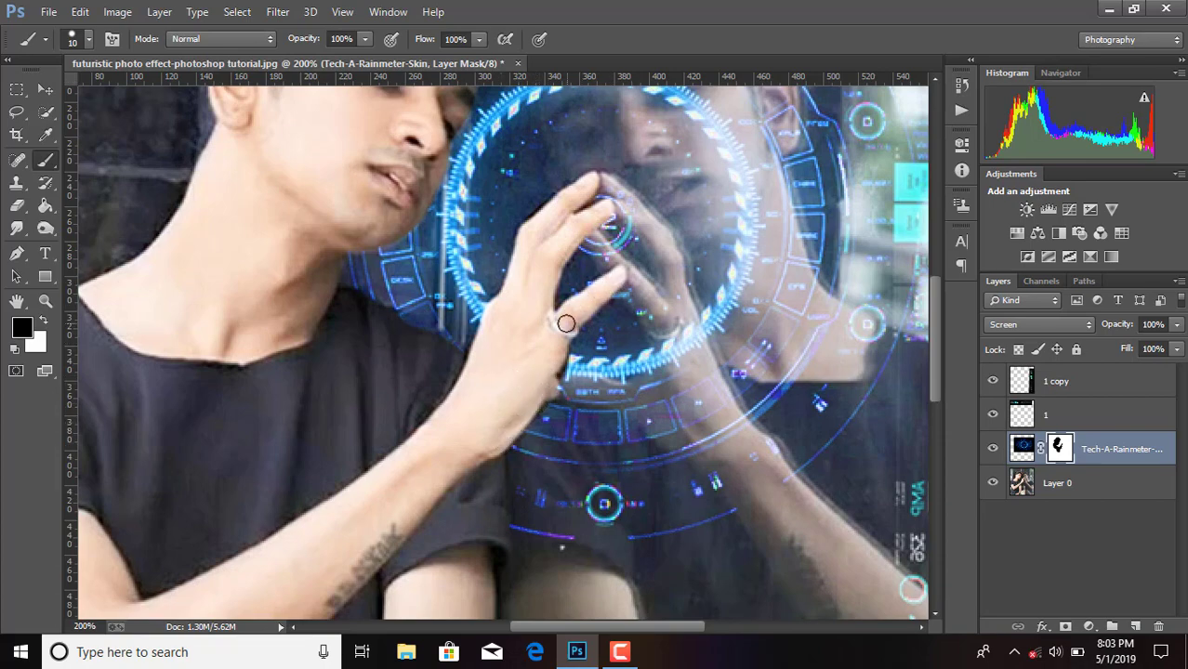
pyautogui.scroll(-3, 566, 323)
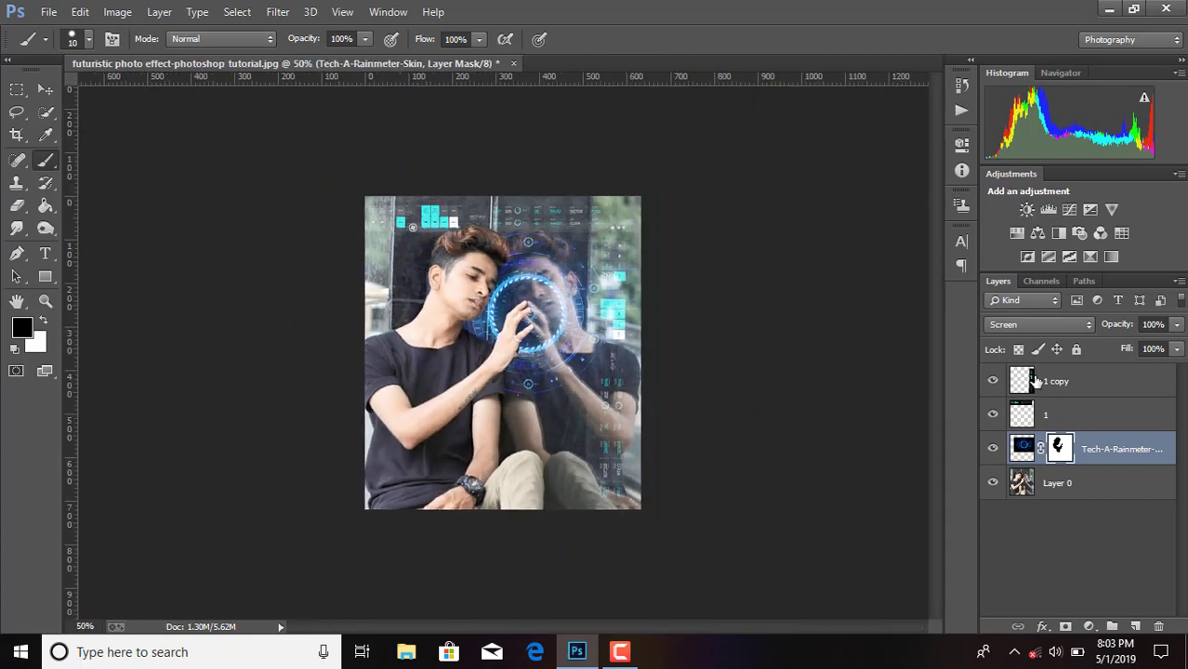
# Merge layers 1 and 1 copy into one layer blended in Screen mode.
pyautogui.click(1058, 412)
pyautogui.keyDown('ctrl'); pyautogui.click(1080, 376); pyautogui.keyUp('ctrl')
pyautogui.rightClick(1079, 374)
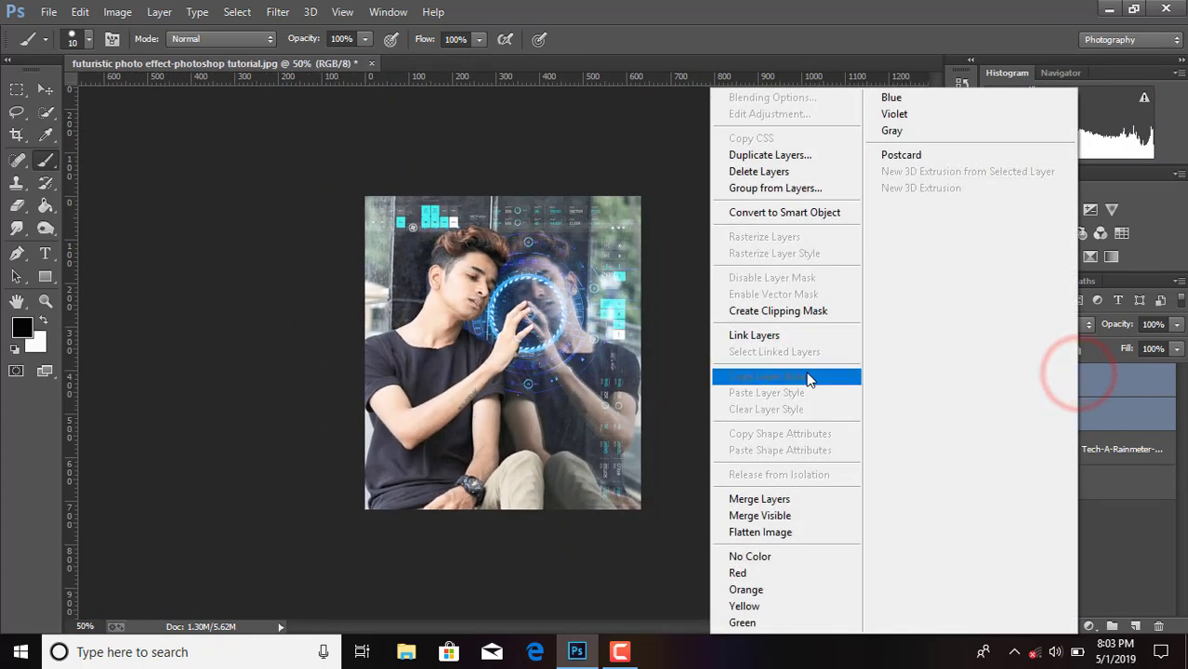
pyautogui.click(742, 503)
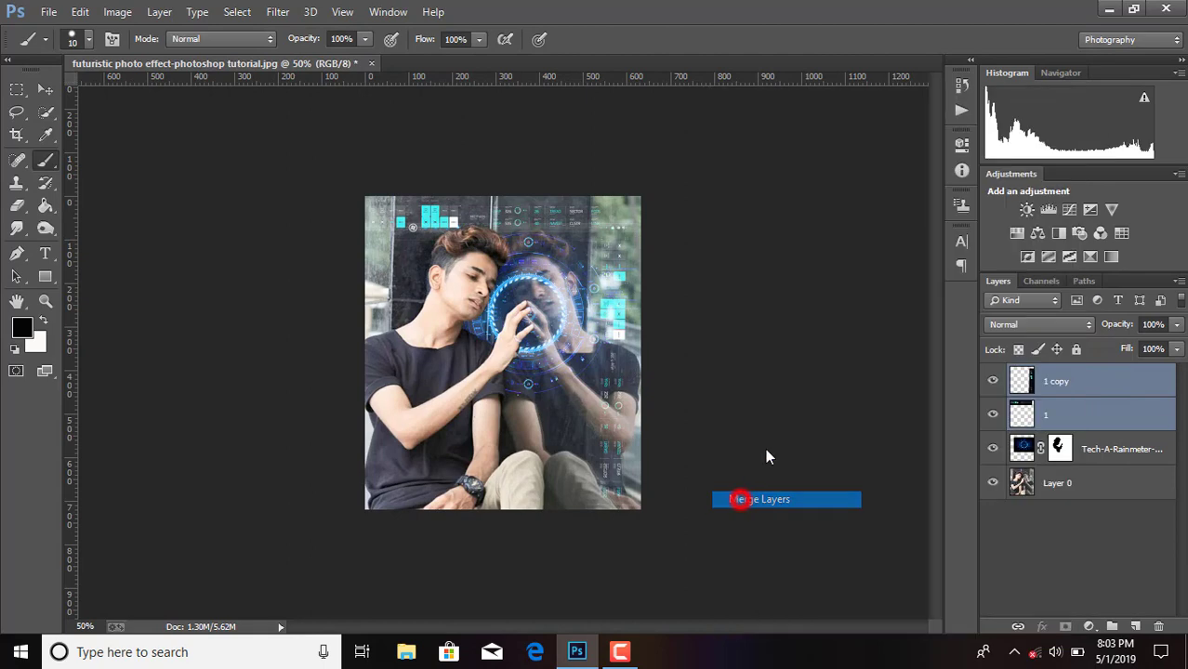
pyautogui.click(1063, 324)
pyautogui.click(1050, 148)
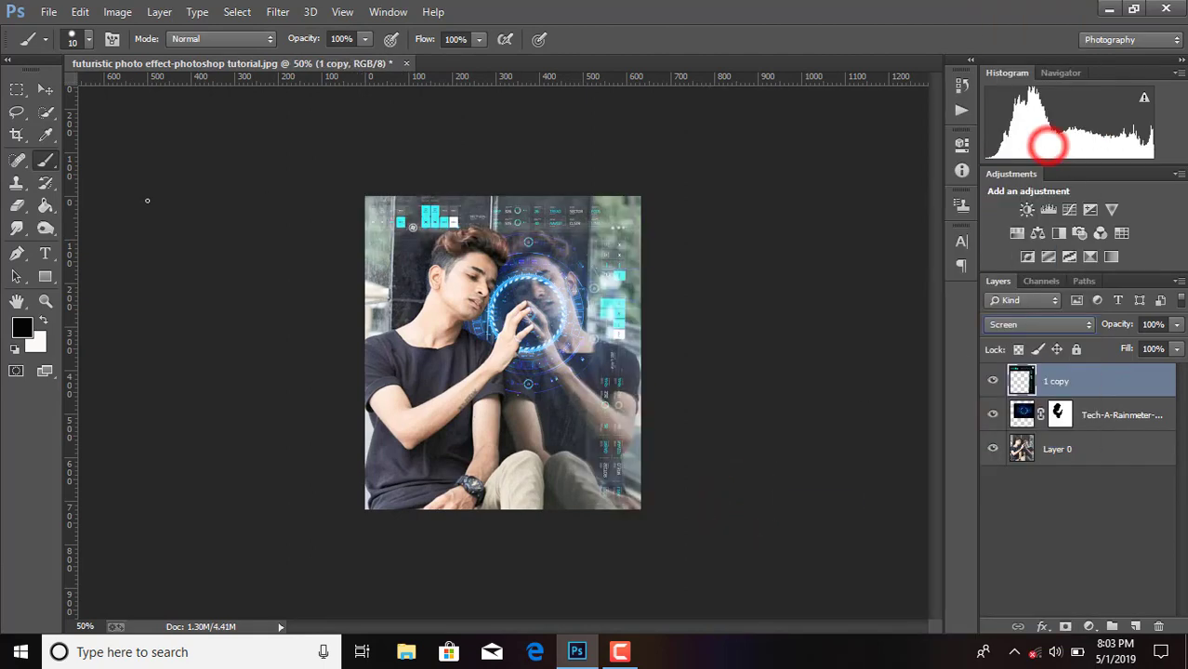
# Bring up the Image > Adjustments menu.
pyautogui.click(153, 11)
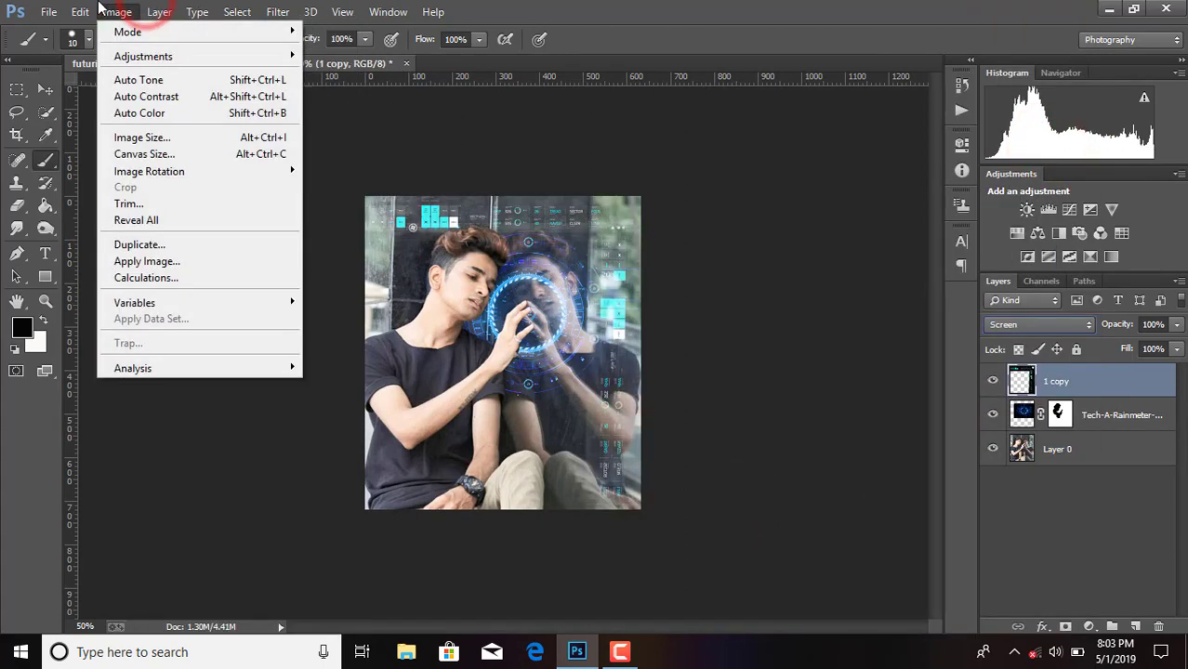
pyautogui.click(718, 6)
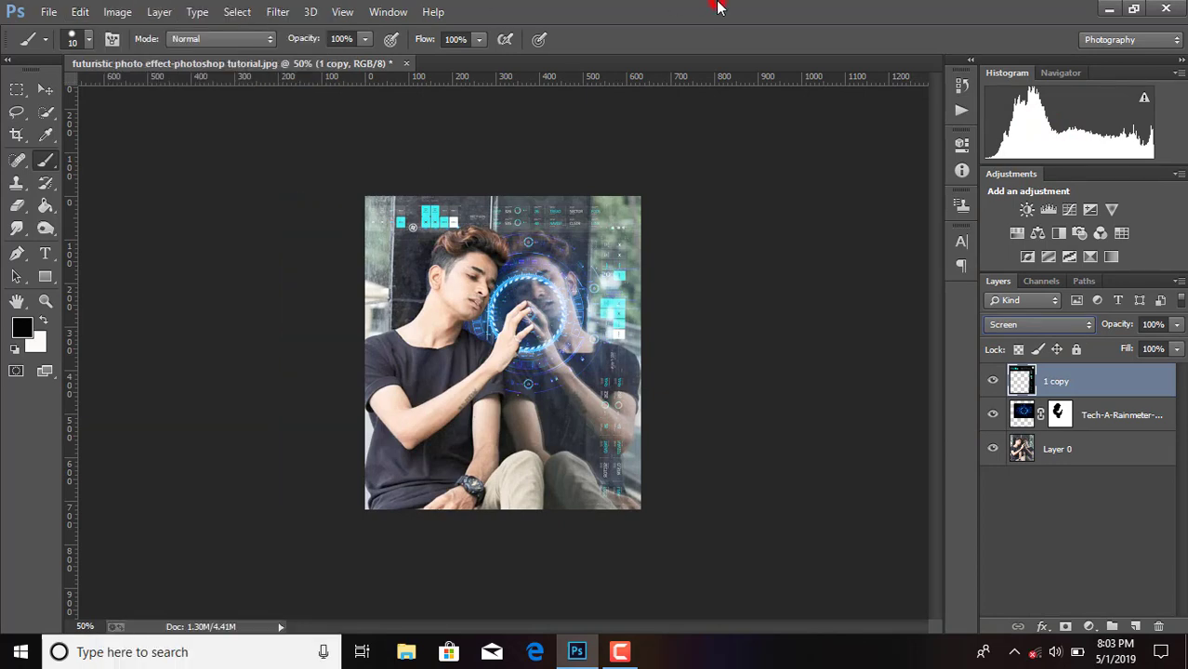
pyautogui.click(129, 11)
pyautogui.click(162, 56)
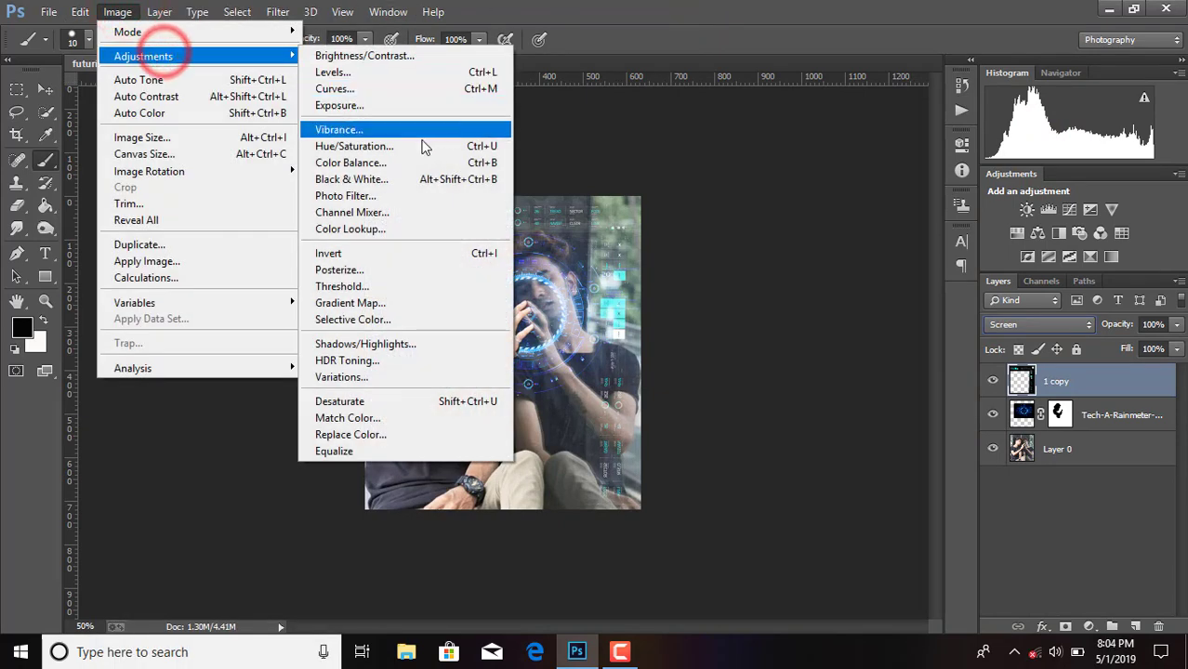
# Apply Hue/Saturation with Hue +33 and Saturation +70 to the merged HUD layer.
pyautogui.click(390, 147)
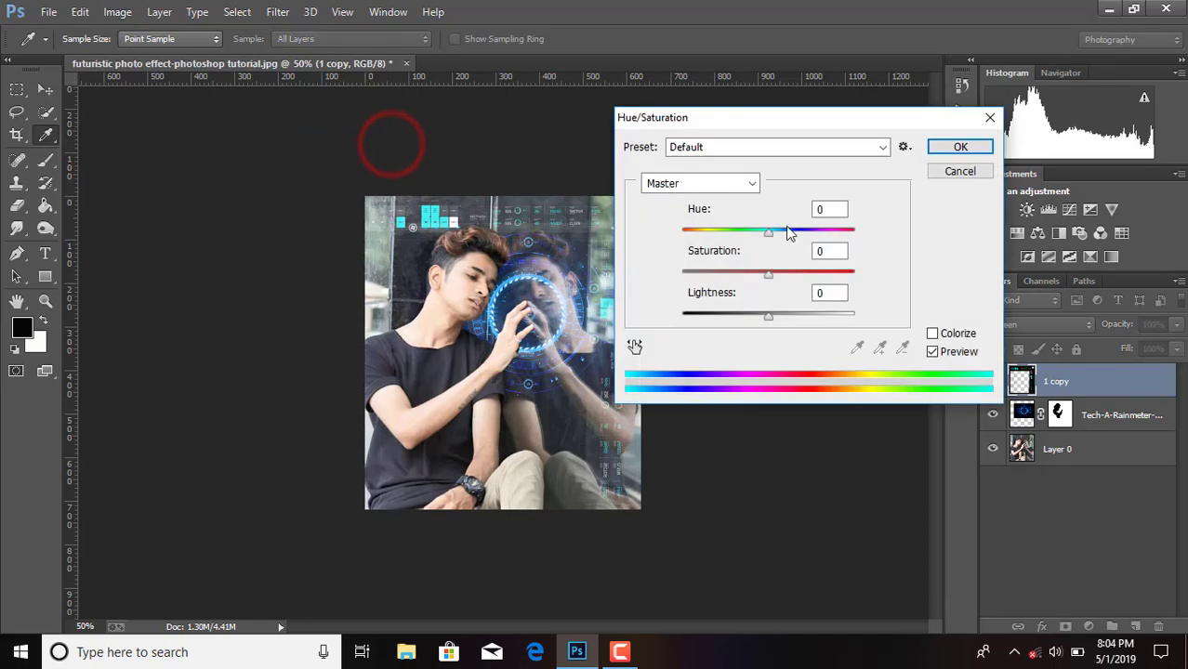
pyautogui.moveTo(768, 232); pyautogui.dragTo(804, 232)
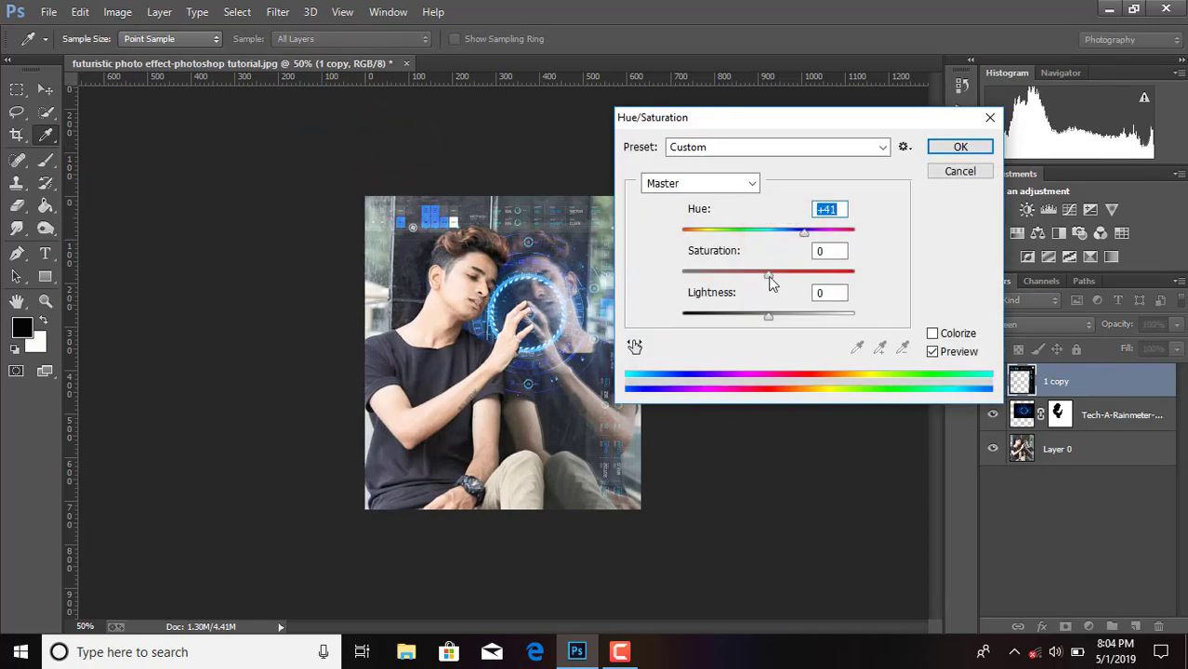
pyautogui.moveTo(799, 275); pyautogui.dragTo(828, 273)
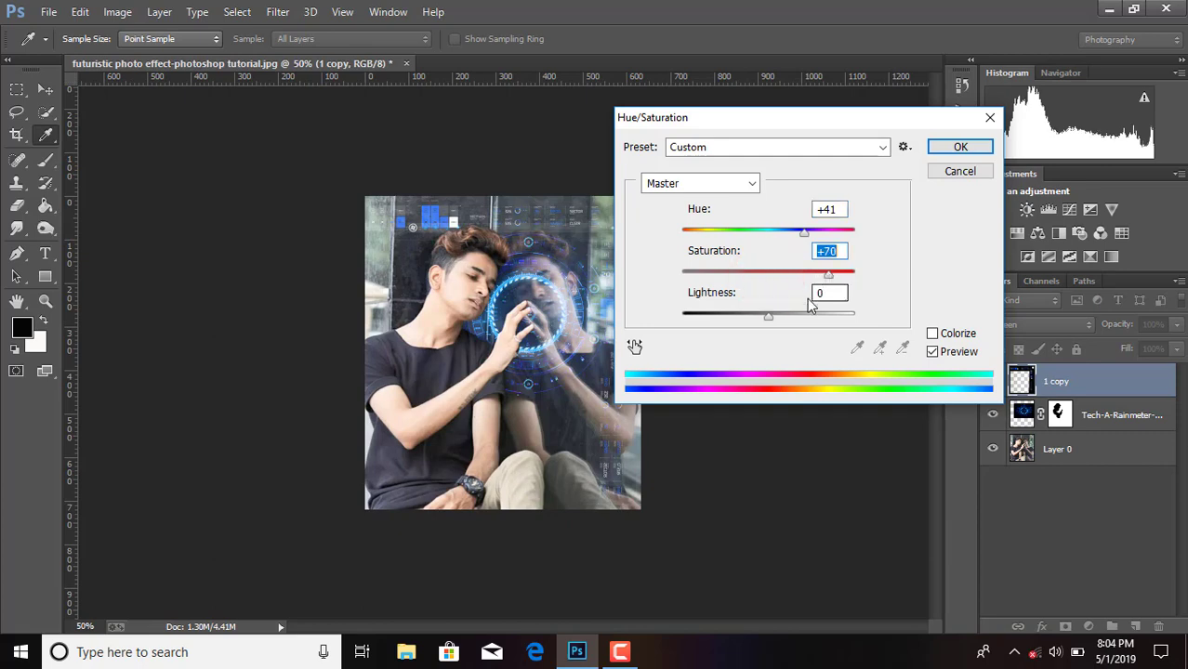
pyautogui.moveTo(805, 232); pyautogui.dragTo(798, 233)
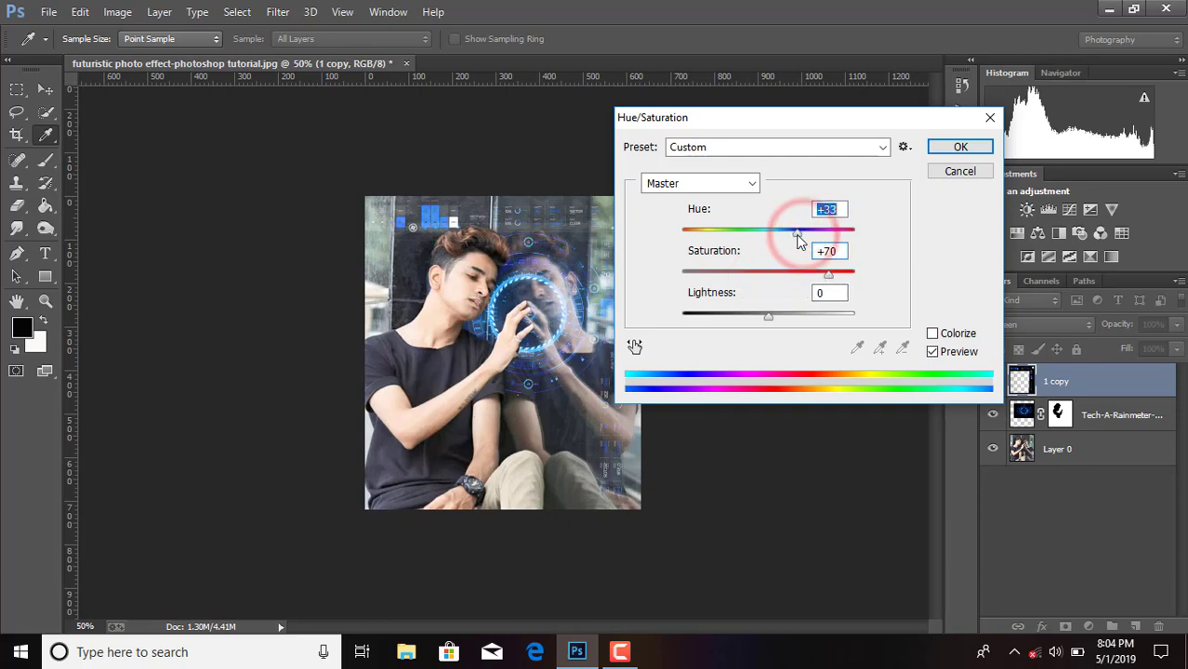
pyautogui.click(935, 156)
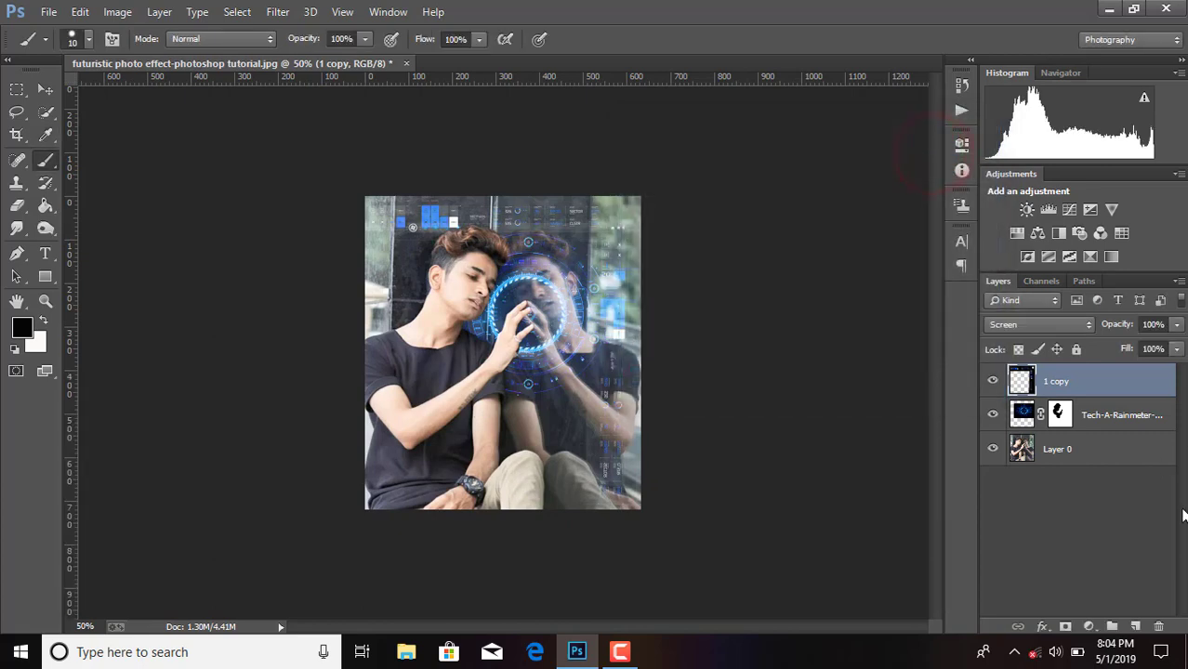
# Merge all visible layers into Layer 0 and zoom in on the image.
pyautogui.click(1097, 457)
pyautogui.rightClick(1096, 462)
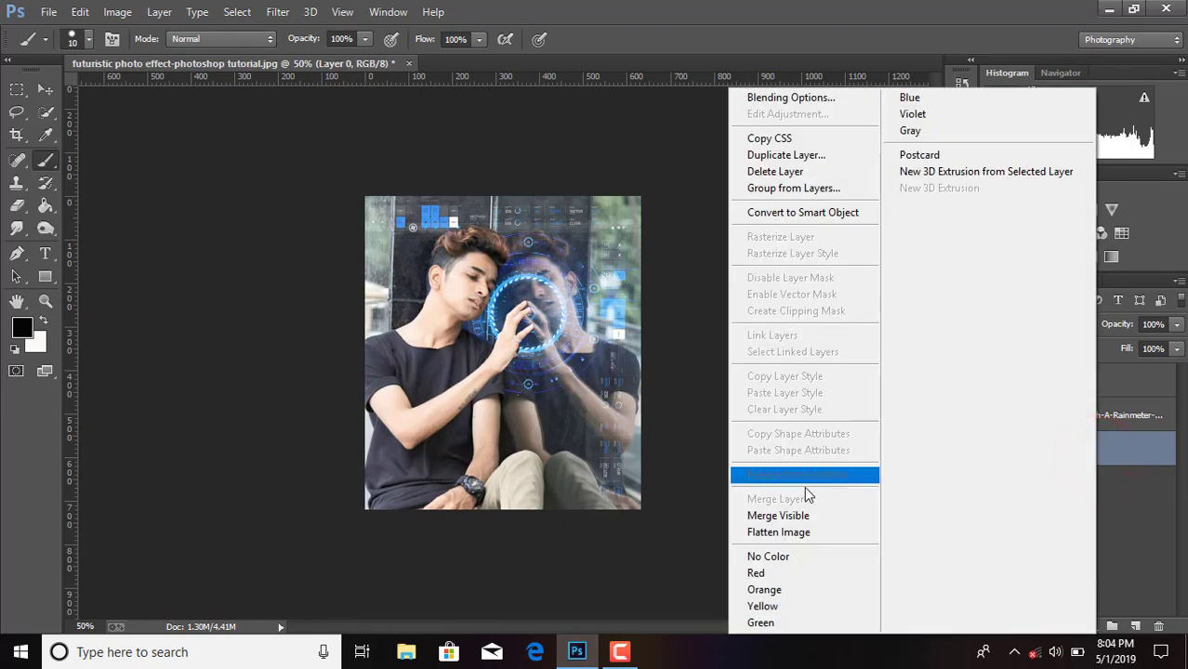
pyautogui.click(771, 517)
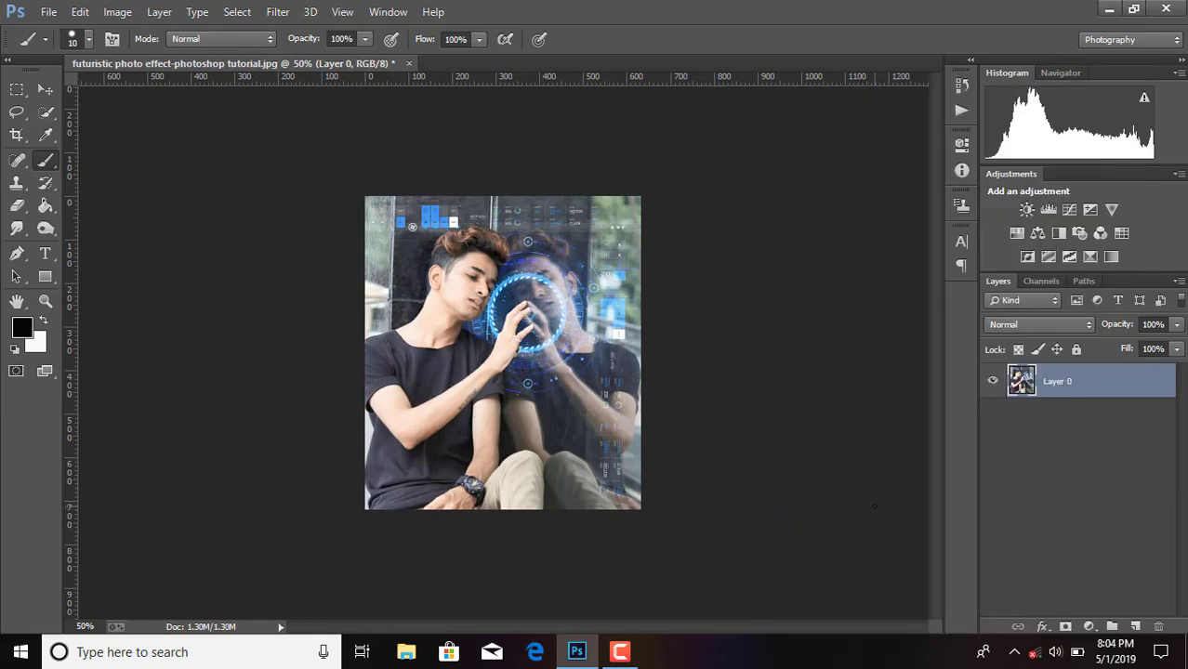
pyautogui.hotkey('ctrl', '+')
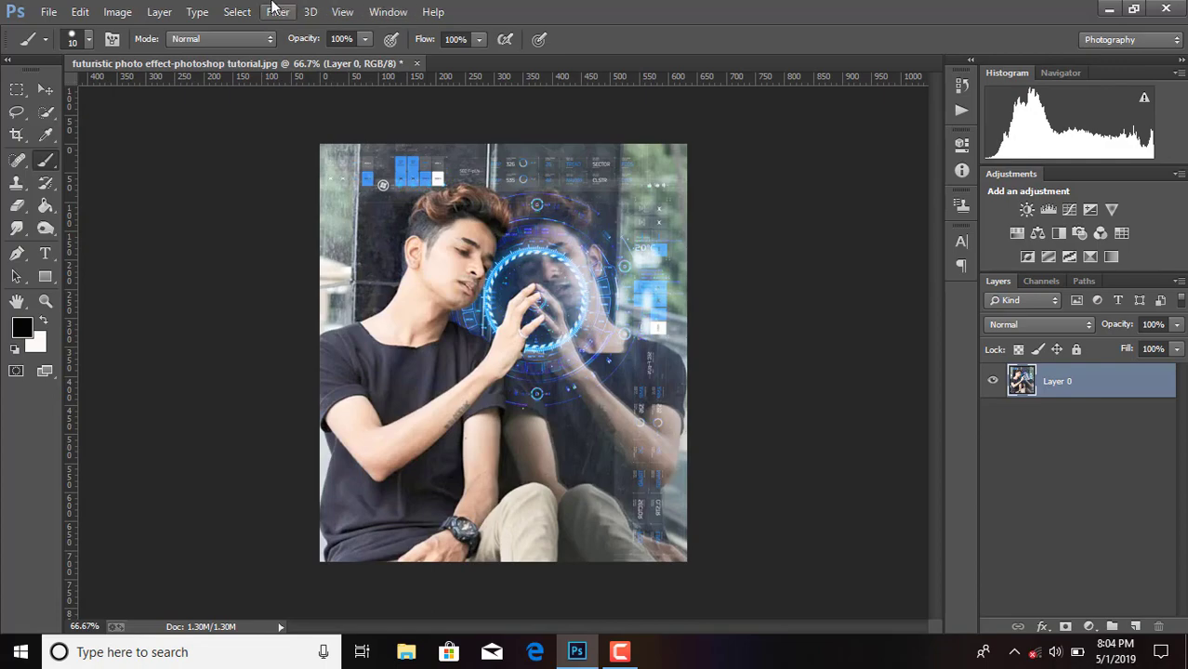
# Bring up the Filter menu.
pyautogui.click(276, 11)
pyautogui.moveTo(80, 11)
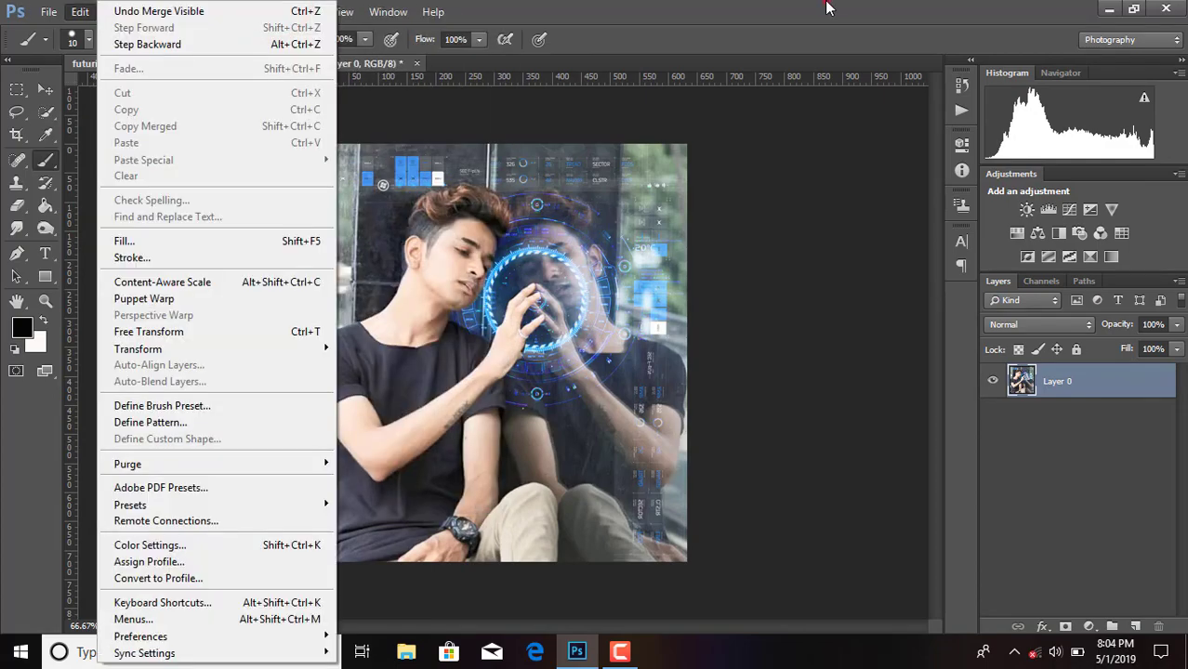
pyautogui.click(828, 8)
pyautogui.click(243, 9)
pyautogui.moveTo(278, 11)
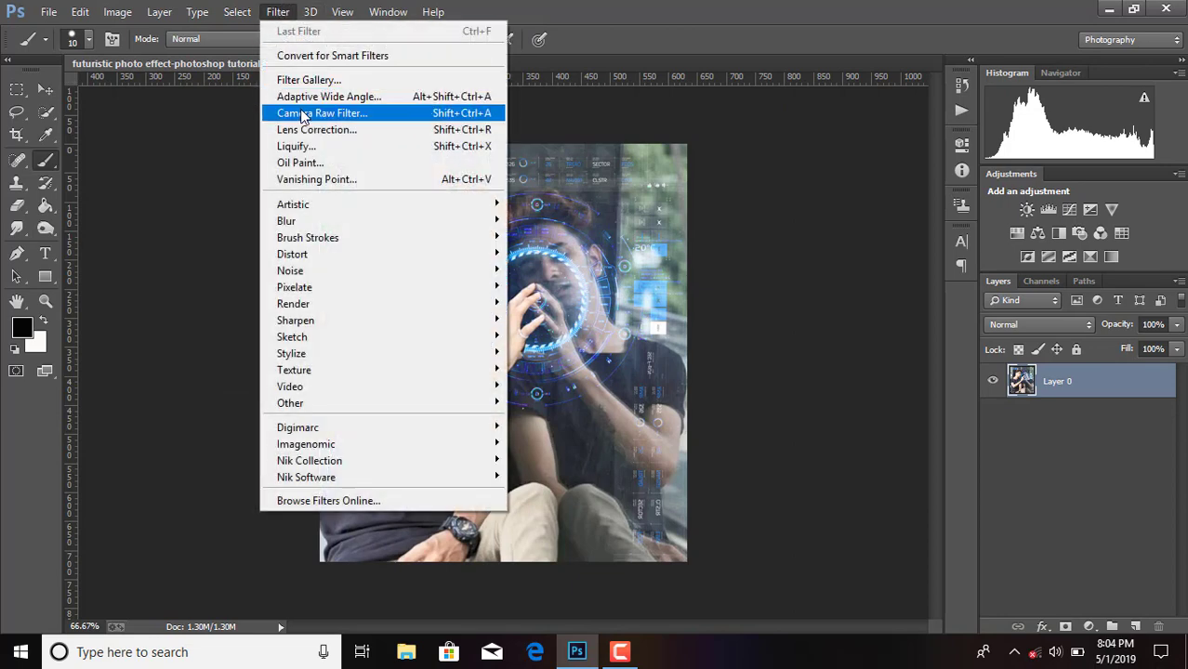
# In Camera Raw, set Clarity +41, Blacks -19, Whites +33, Shadows +22 and Luminance noise reduction 74.
pyautogui.click(303, 113)
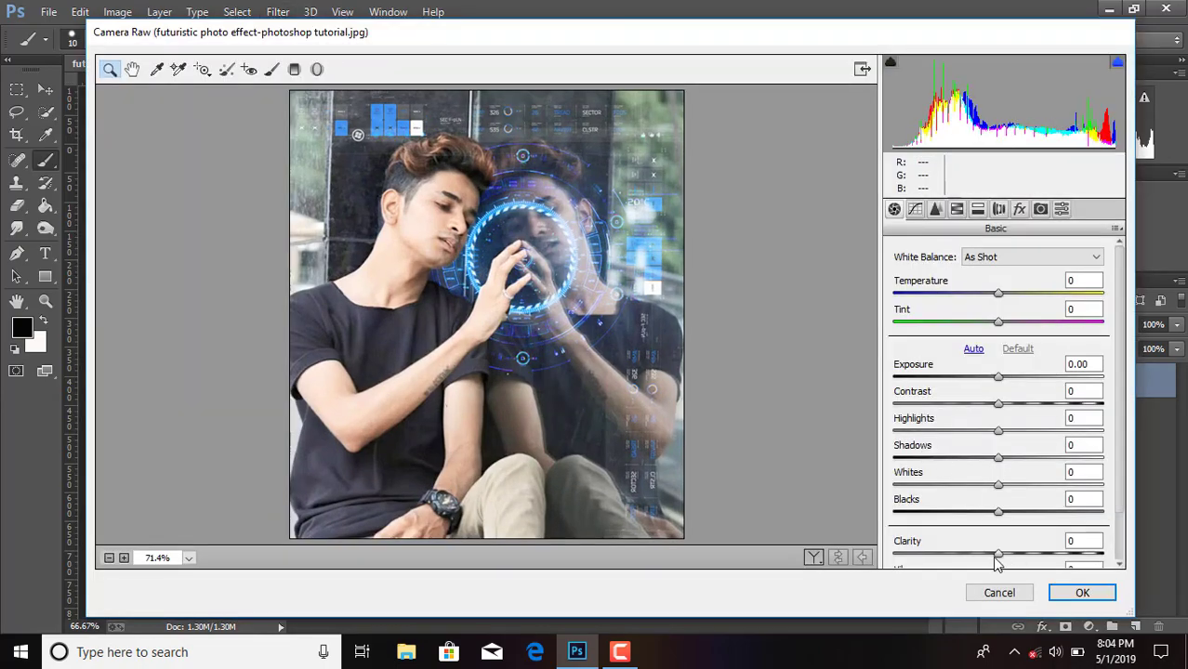
pyautogui.moveTo(998, 554); pyautogui.dragTo(1041, 554)
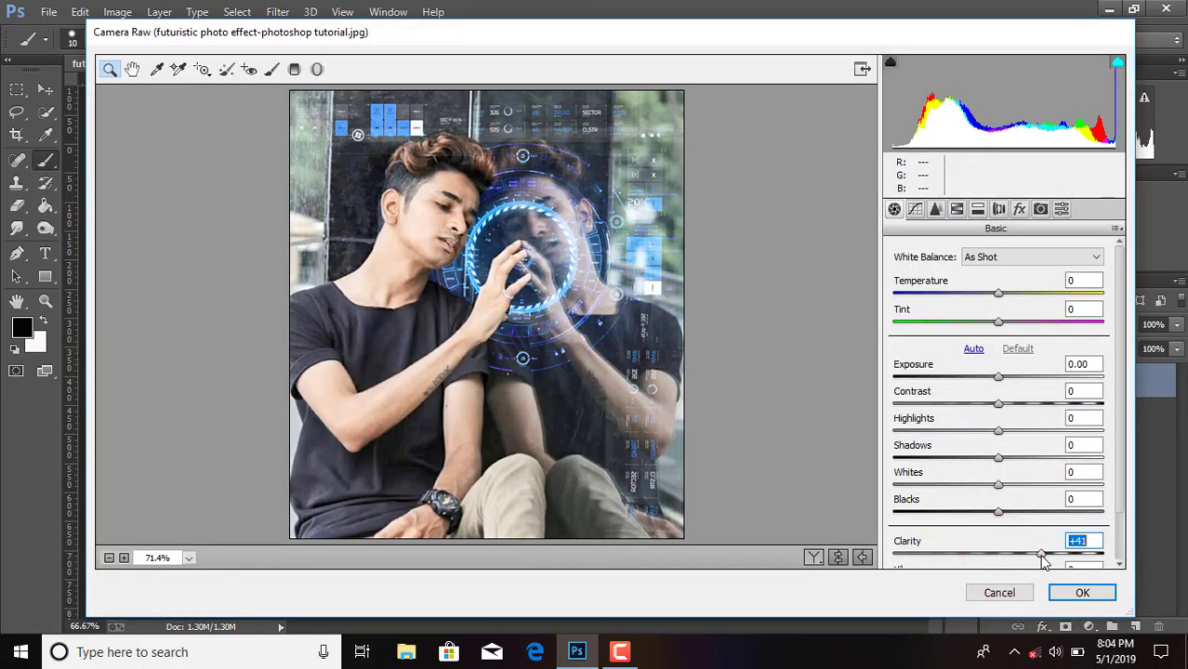
pyautogui.moveTo(998, 512)
pyautogui.mouseDown()
pyautogui.moveTo(1043, 512)
pyautogui.moveTo(979, 527)
pyautogui.mouseUp()
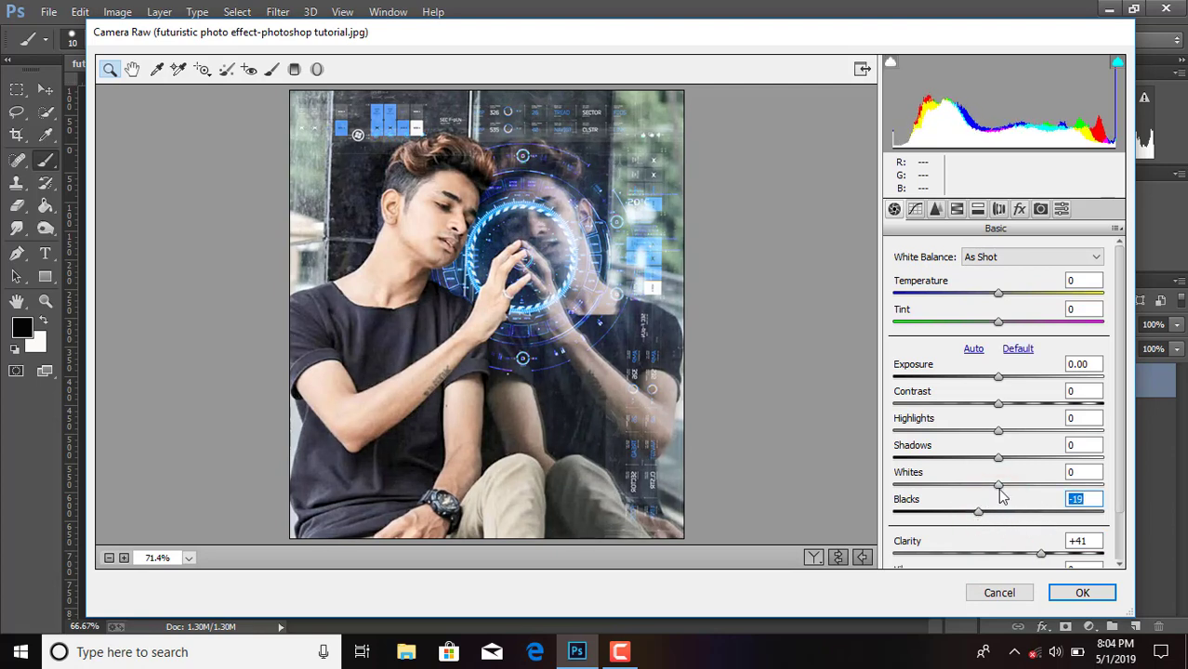
pyautogui.moveTo(998, 485)
pyautogui.mouseDown()
pyautogui.moveTo(1033, 485)
pyautogui.moveTo(1023, 459)
pyautogui.mouseUp()
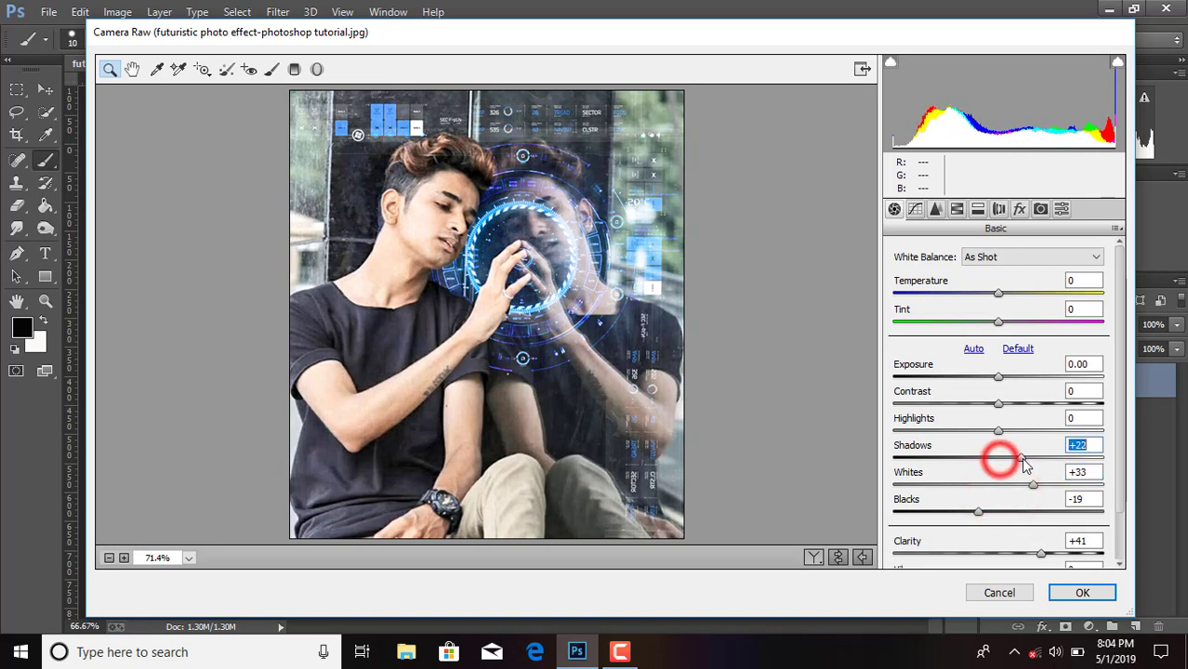
pyautogui.click(935, 207)
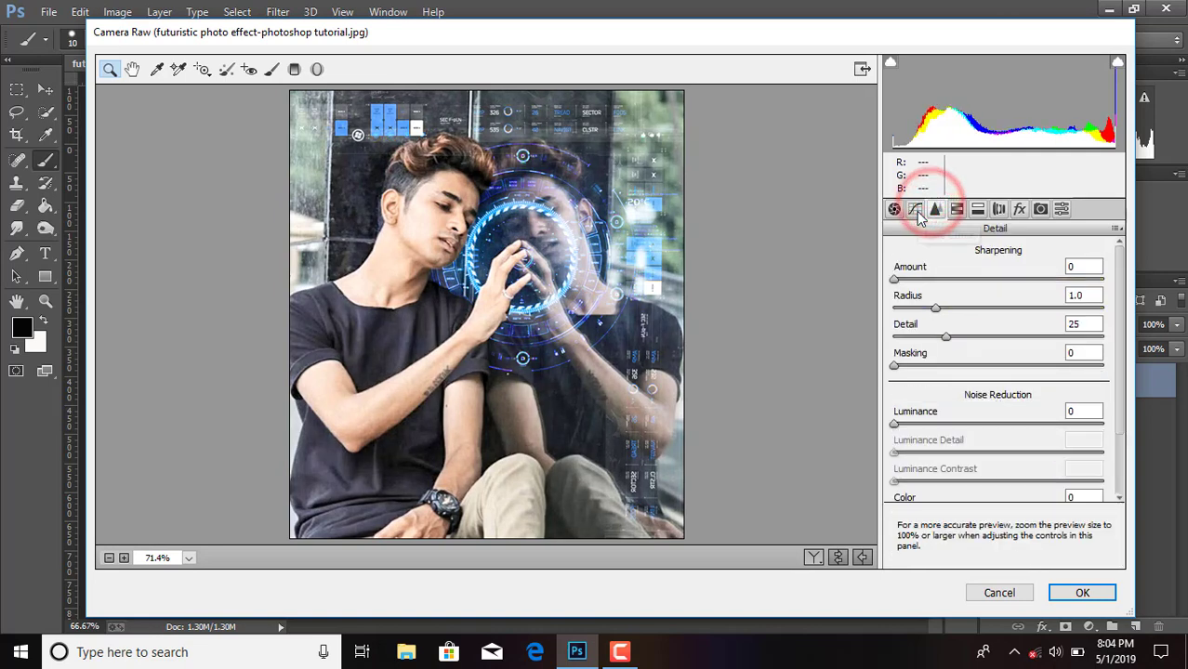
pyautogui.moveTo(894, 425); pyautogui.dragTo(1048, 420)
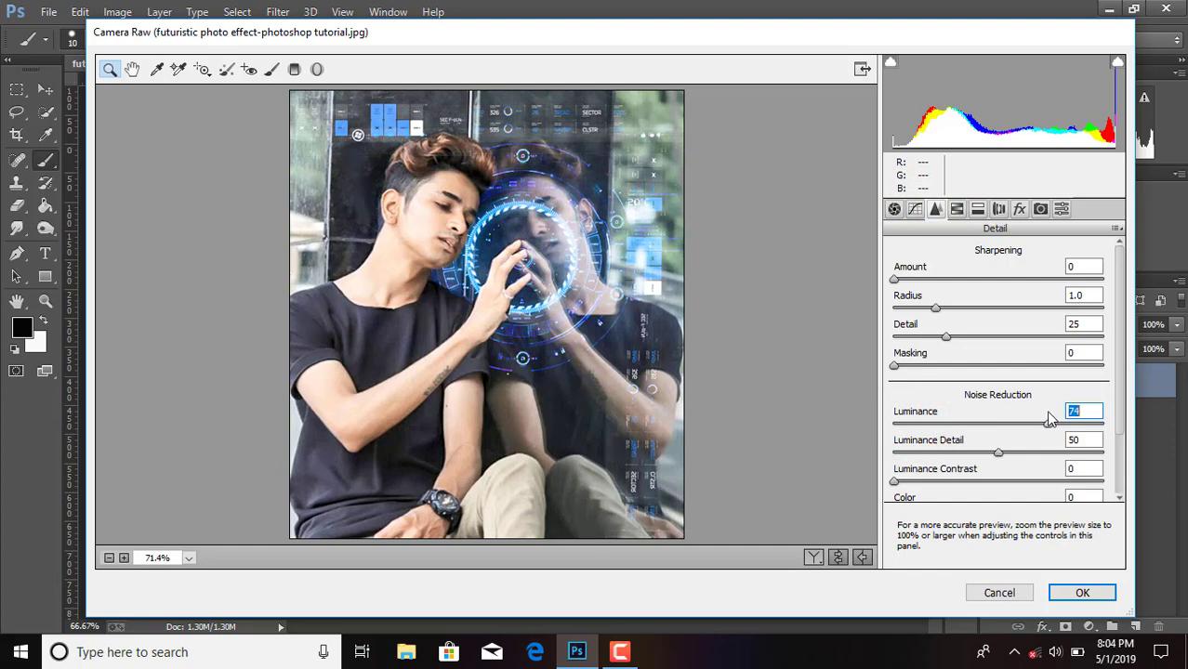
pyautogui.click(1062, 208)
# Set Blue Primary hue to -39 and HSL saturation to Blues +79, Aquas +57.
pyautogui.click(1040, 209)
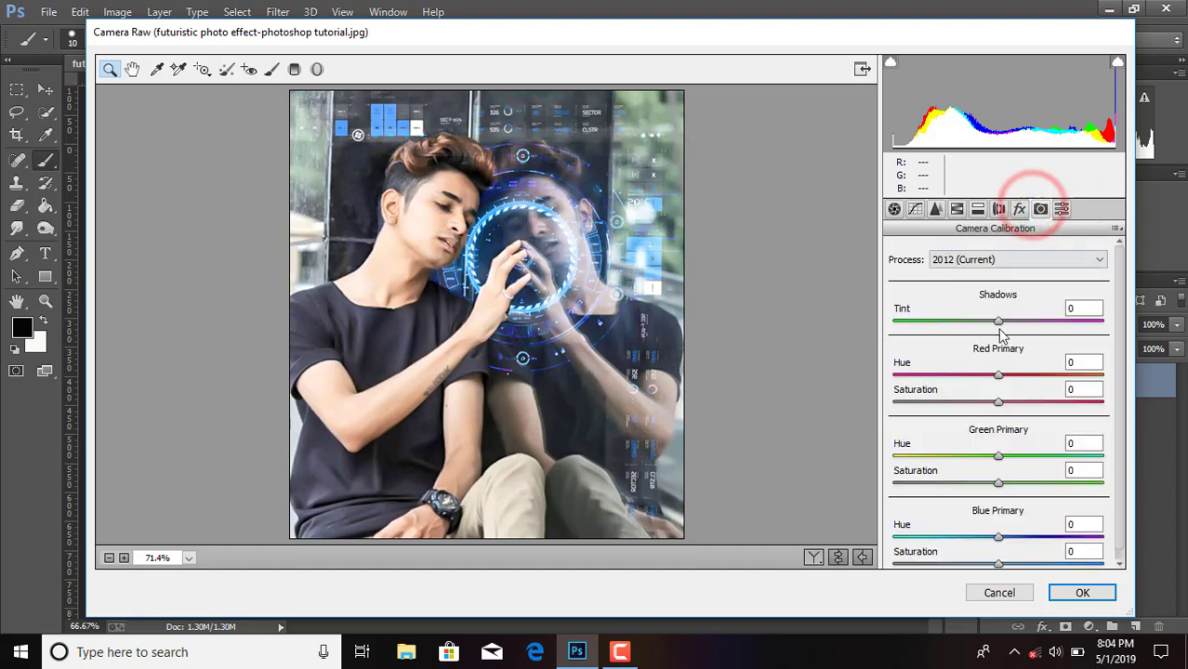
pyautogui.moveTo(998, 538); pyautogui.dragTo(958, 537)
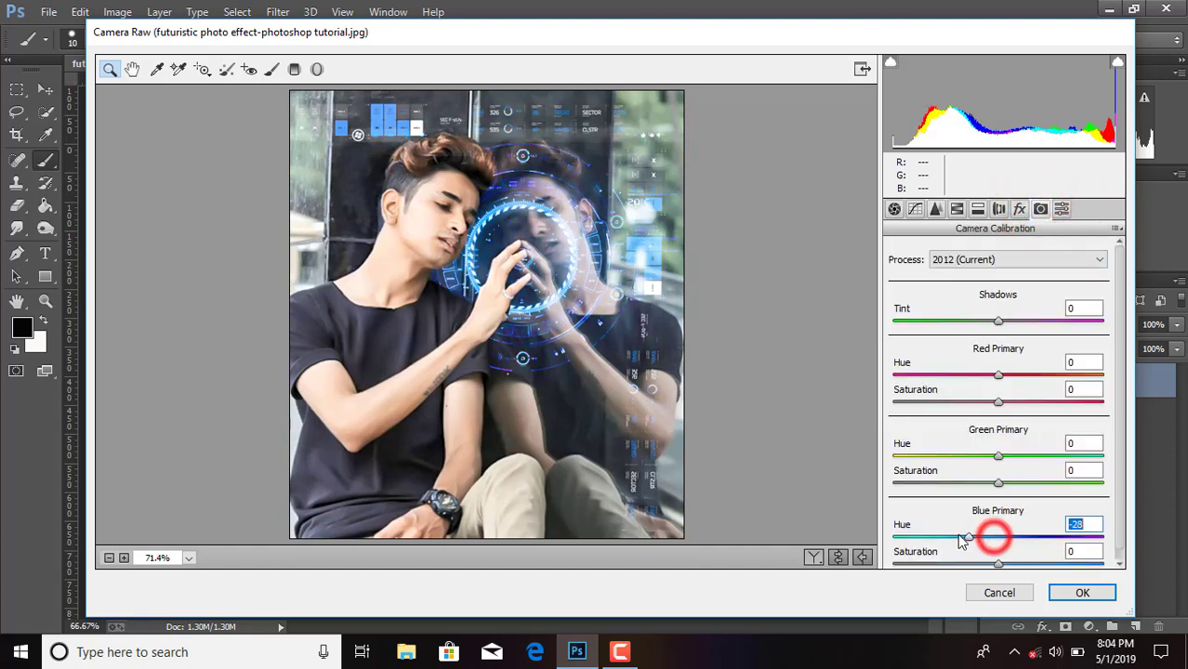
pyautogui.click(979, 208)
pyautogui.click(959, 208)
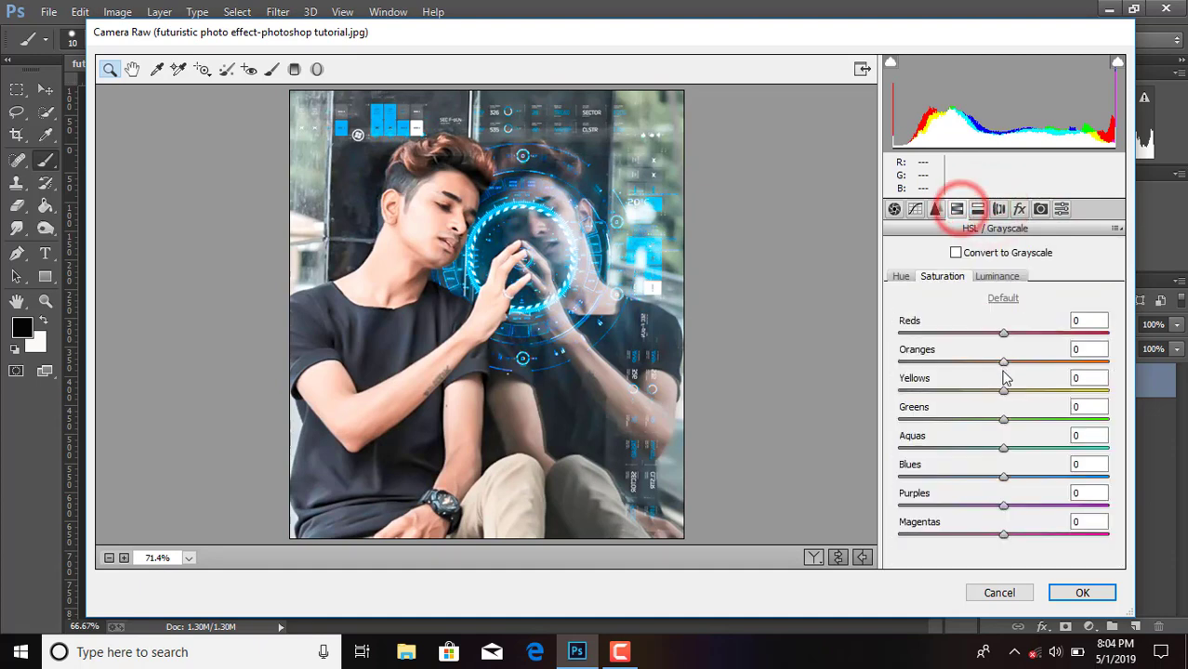
pyautogui.moveTo(1004, 477); pyautogui.dragTo(1088, 476)
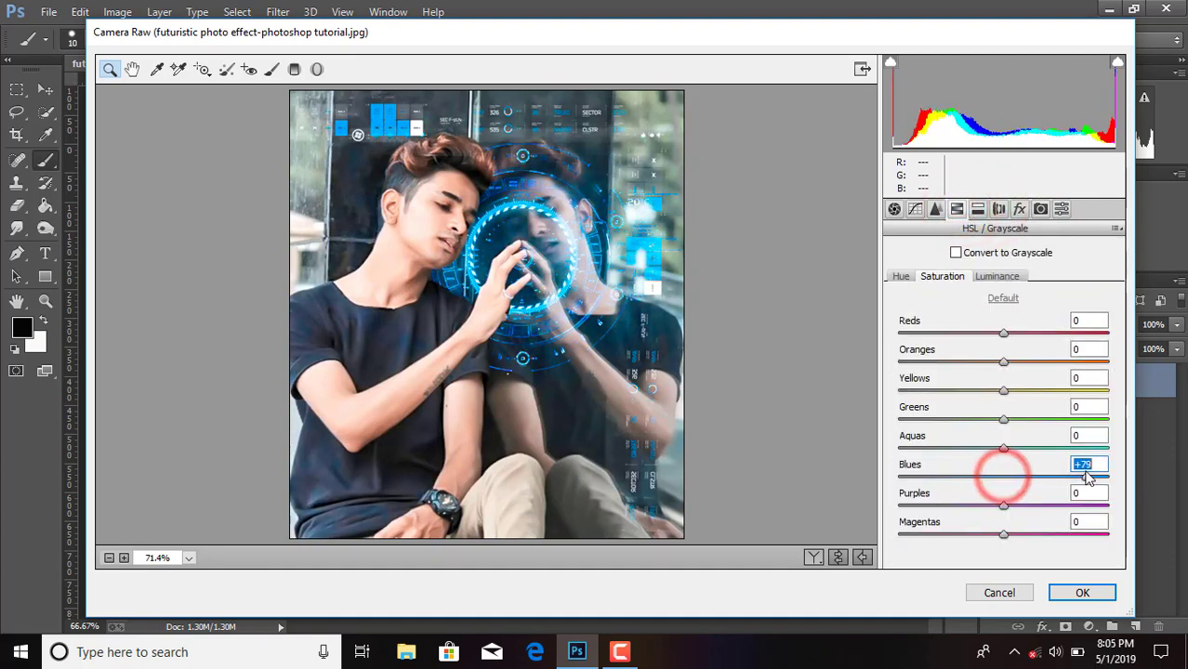
pyautogui.moveTo(1004, 448); pyautogui.dragTo(1063, 448)
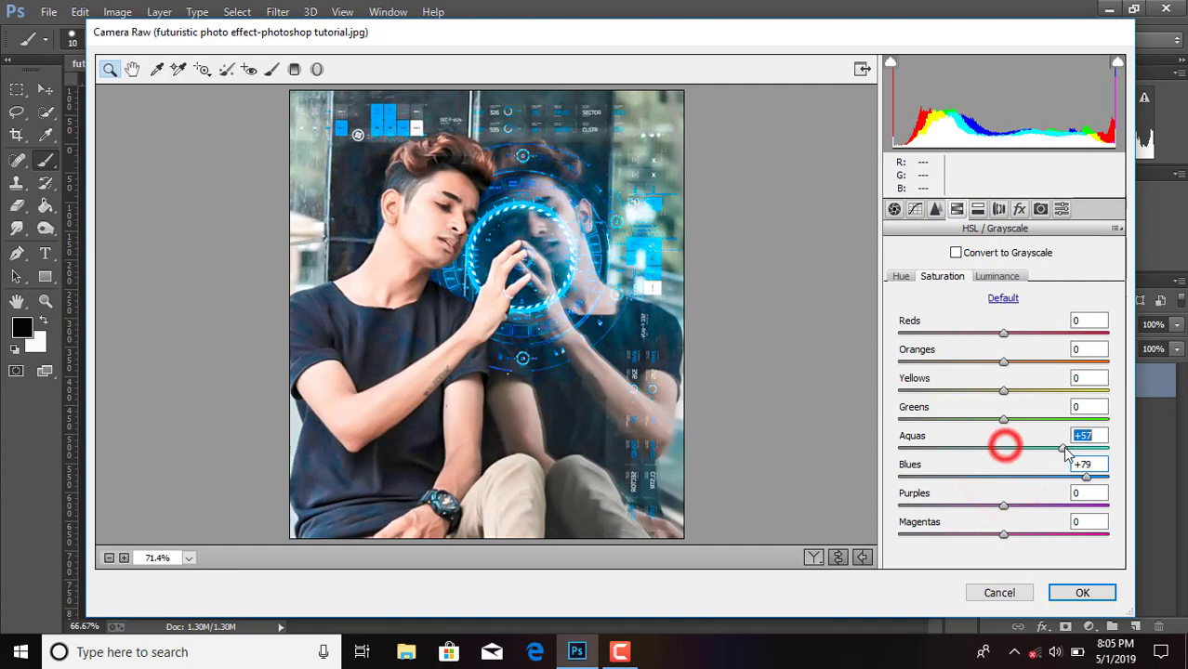
# Shift Aquas hue to +62, darken Blues luminance to -24, and apply Camera Raw.
pyautogui.click(902, 277)
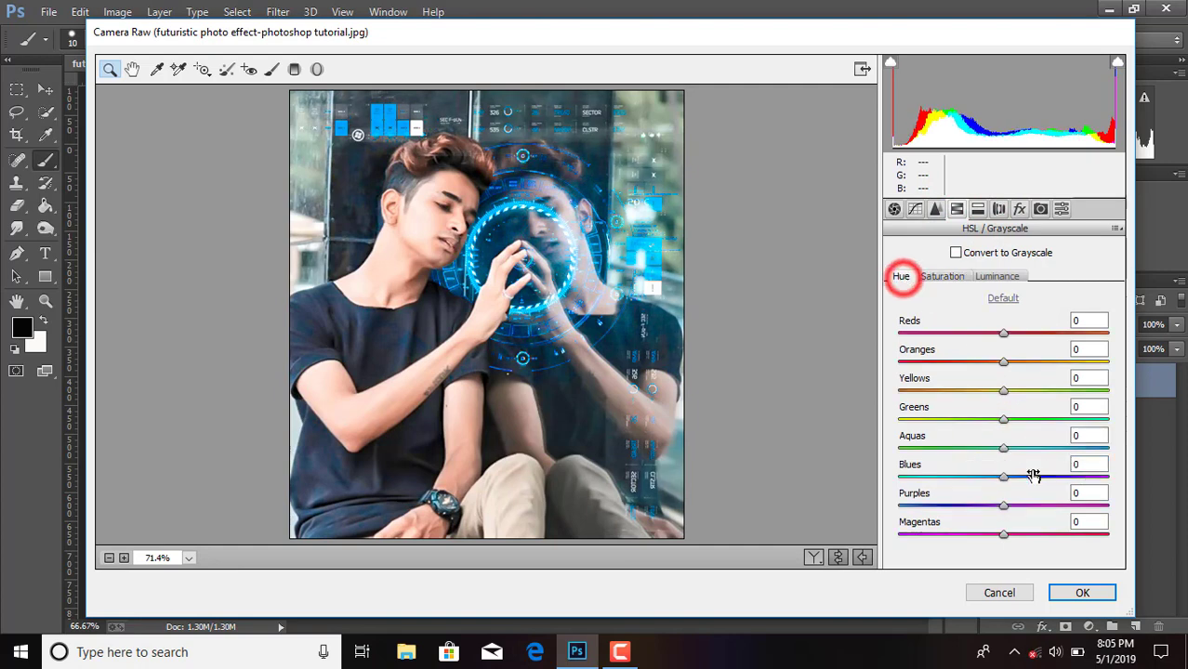
pyautogui.moveTo(1003, 477)
pyautogui.mouseDown()
pyautogui.moveTo(1054, 477)
pyautogui.moveTo(1005, 486)
pyautogui.mouseUp()
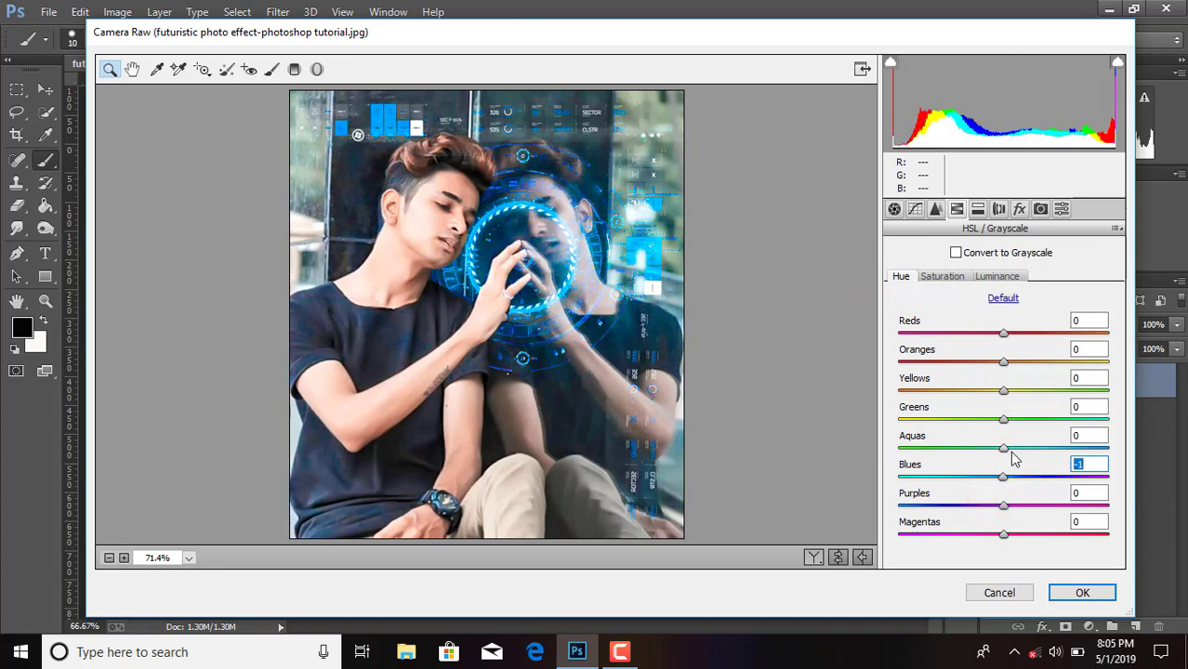
pyautogui.moveTo(1004, 448); pyautogui.dragTo(1069, 448)
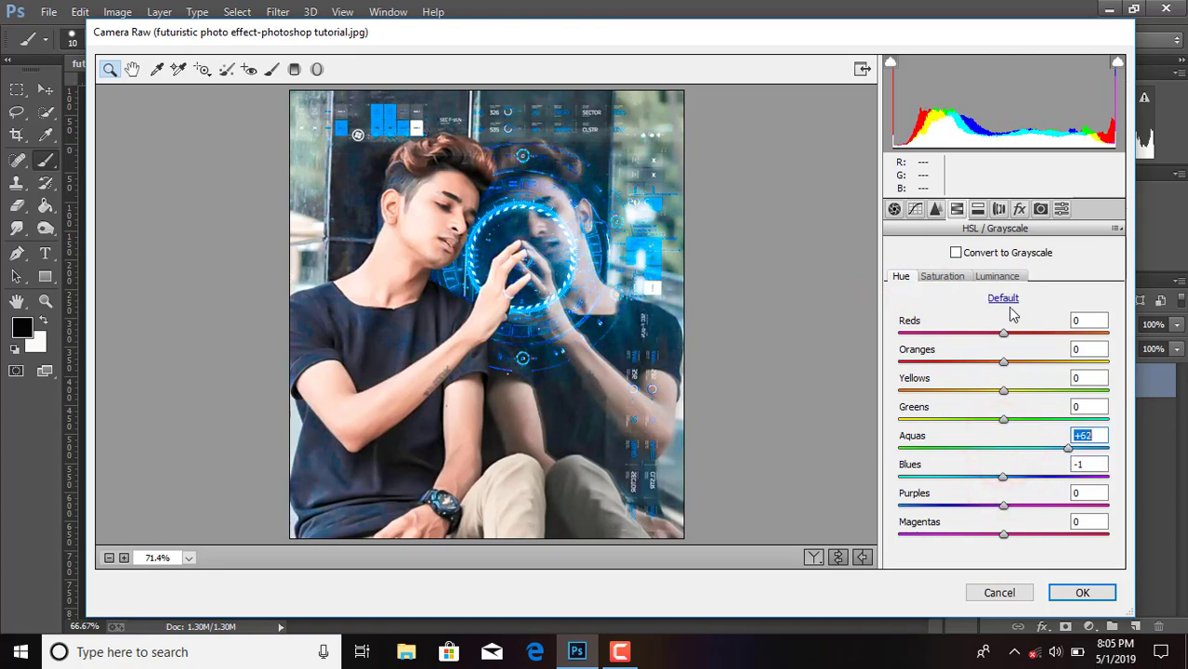
pyautogui.click(1000, 277)
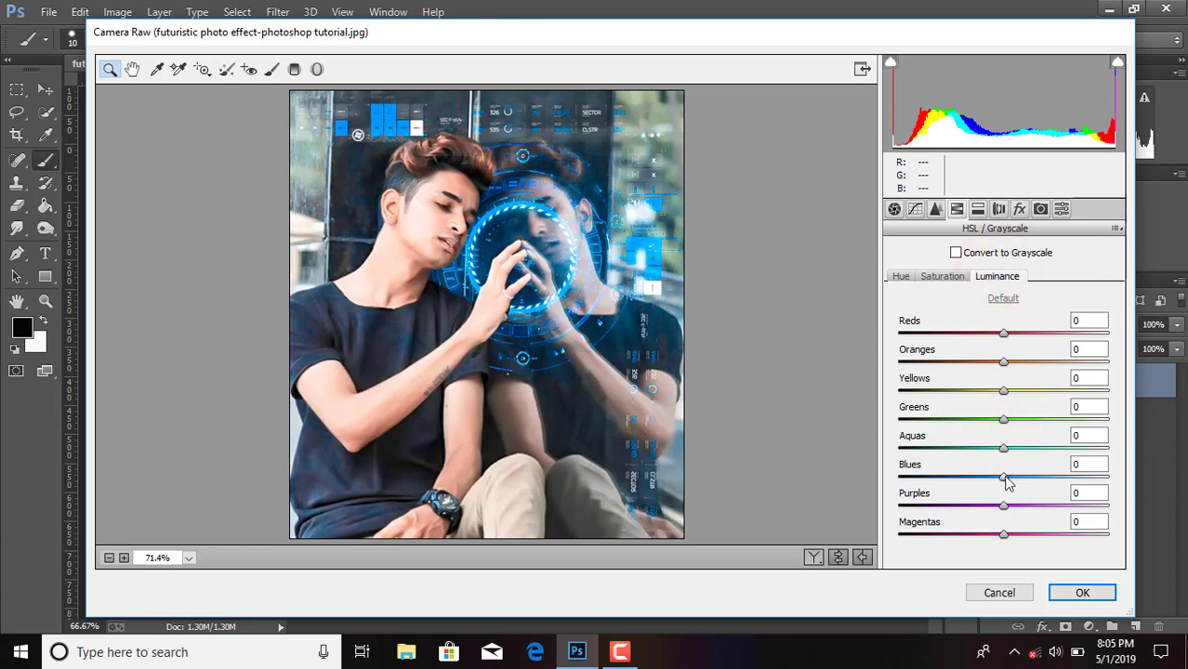
pyautogui.moveTo(990, 484); pyautogui.dragTo(979, 478)
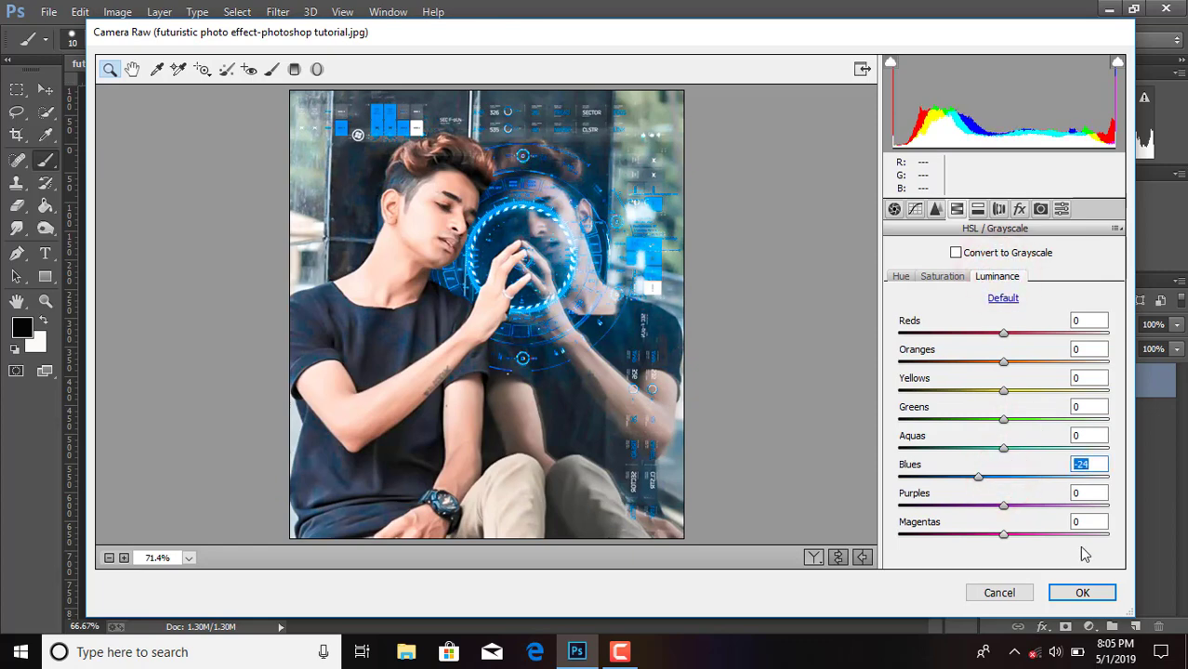
pyautogui.click(1079, 595)
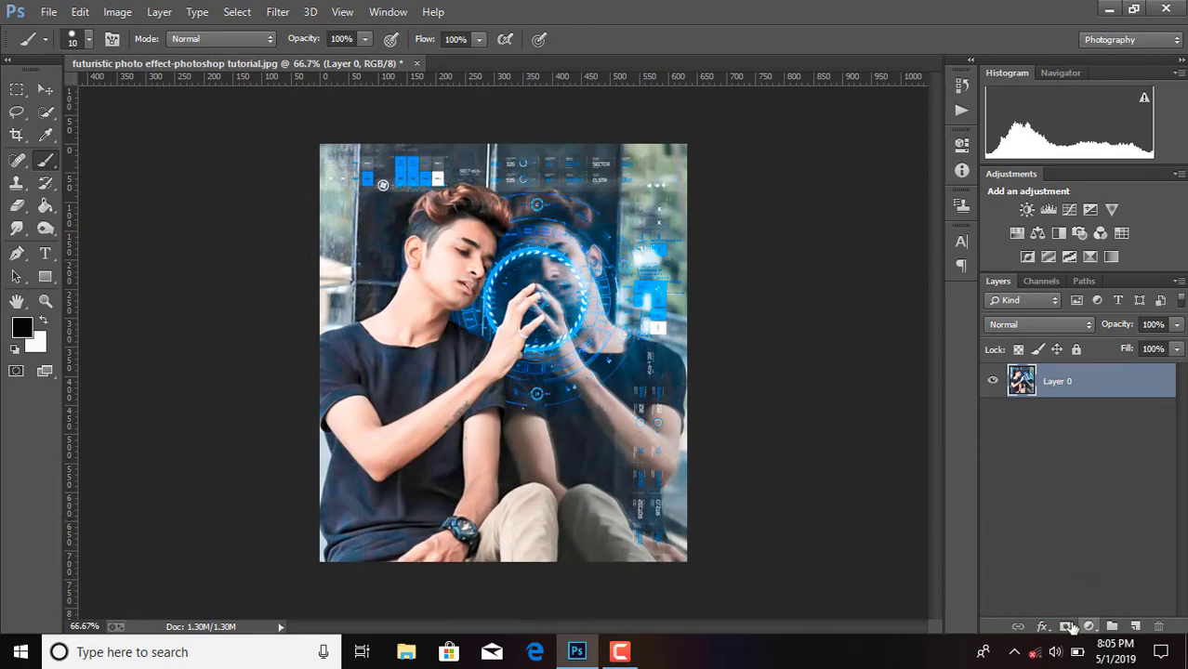
# Add a Color Balance adjustment layer with Cyan-Red -43 and Yellow-Blue +21.
pyautogui.click(1088, 629)
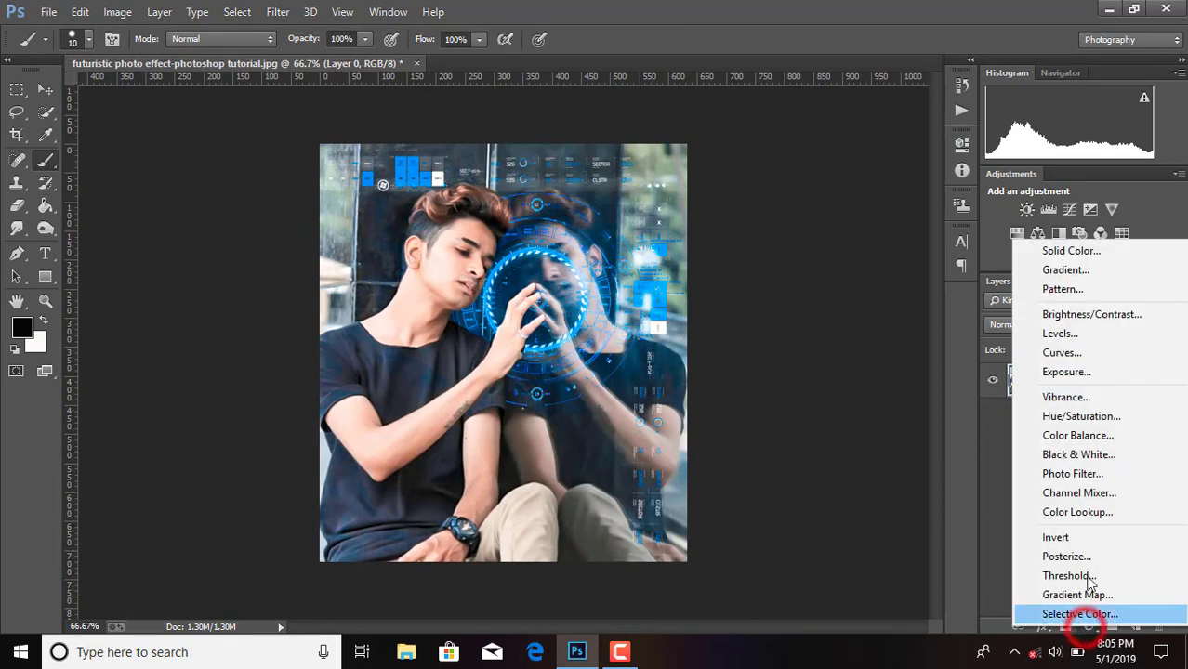
pyautogui.click(1092, 437)
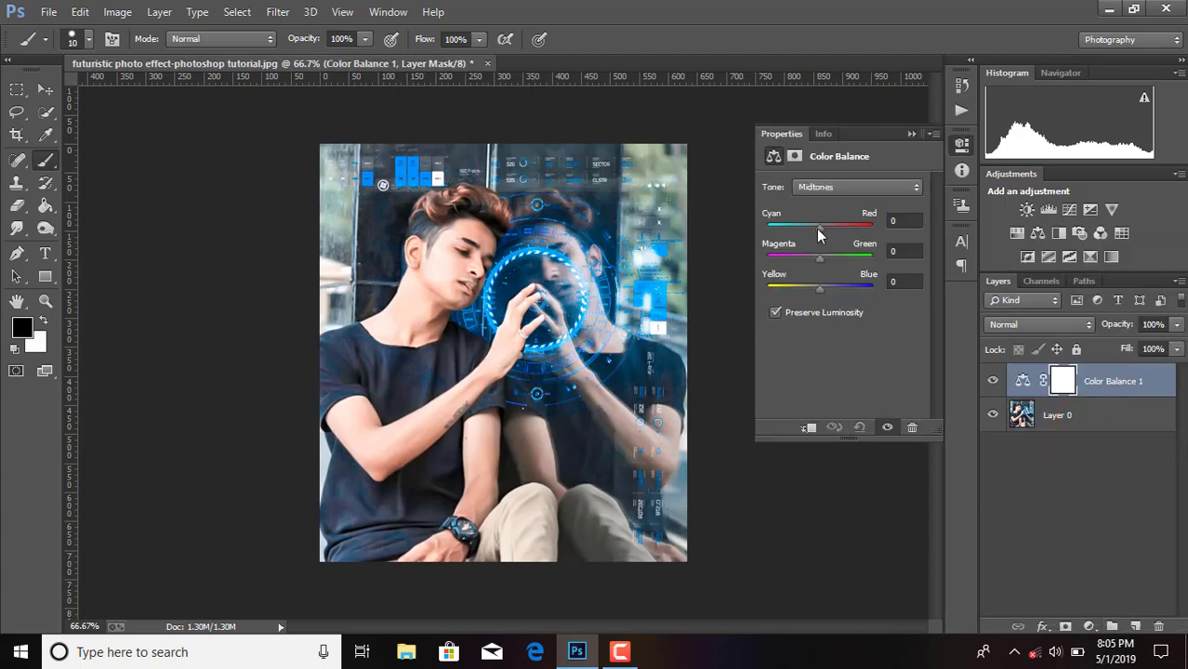
pyautogui.moveTo(819, 232); pyautogui.dragTo(805, 233)
pyautogui.moveTo(820, 290); pyautogui.dragTo(830, 290)
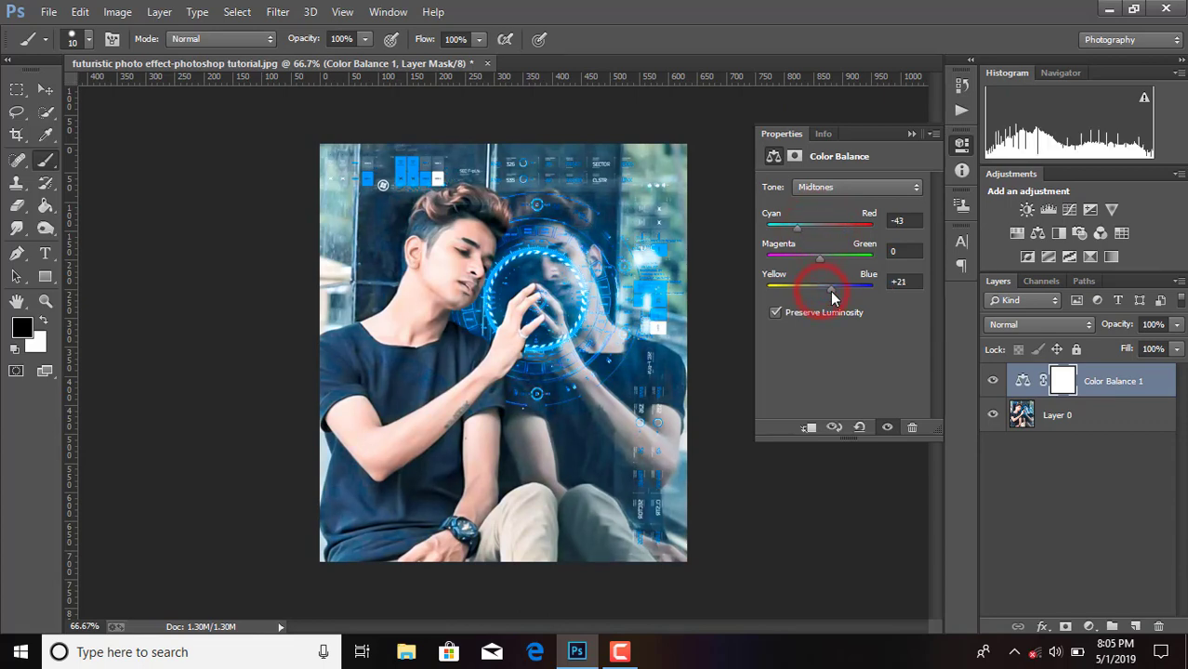
pyautogui.click(910, 136)
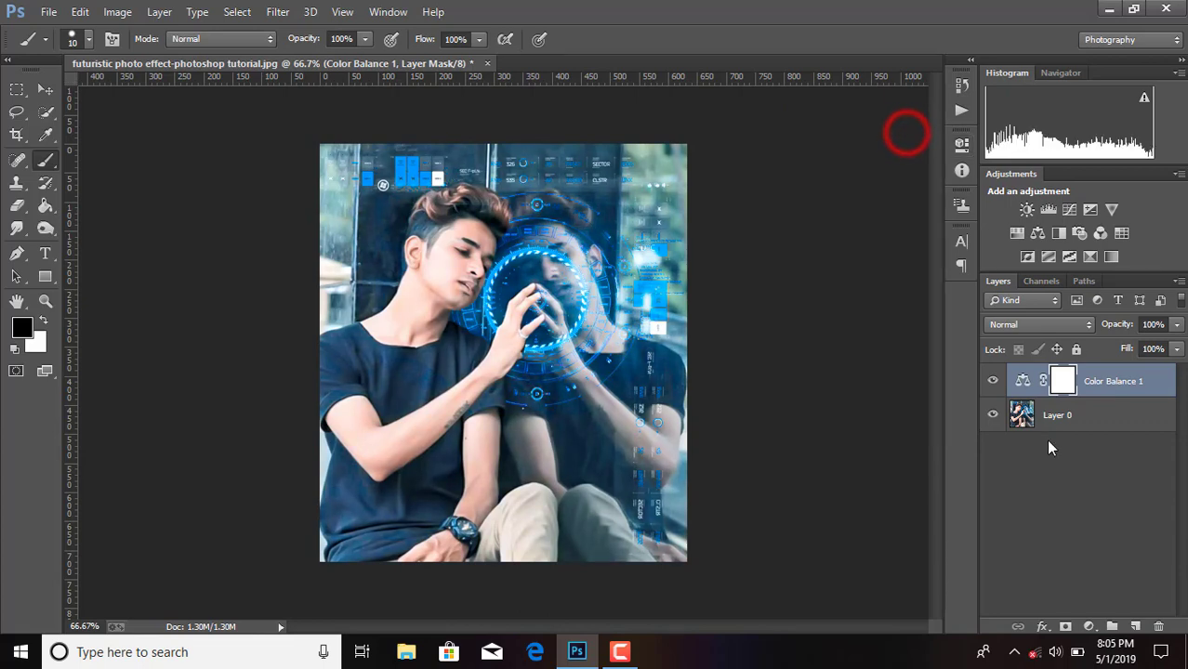
pyautogui.rightClick(1060, 417)
# Merge the Color Balance into Layer 0 and lower Brightness to -9.
pyautogui.click(761, 515)
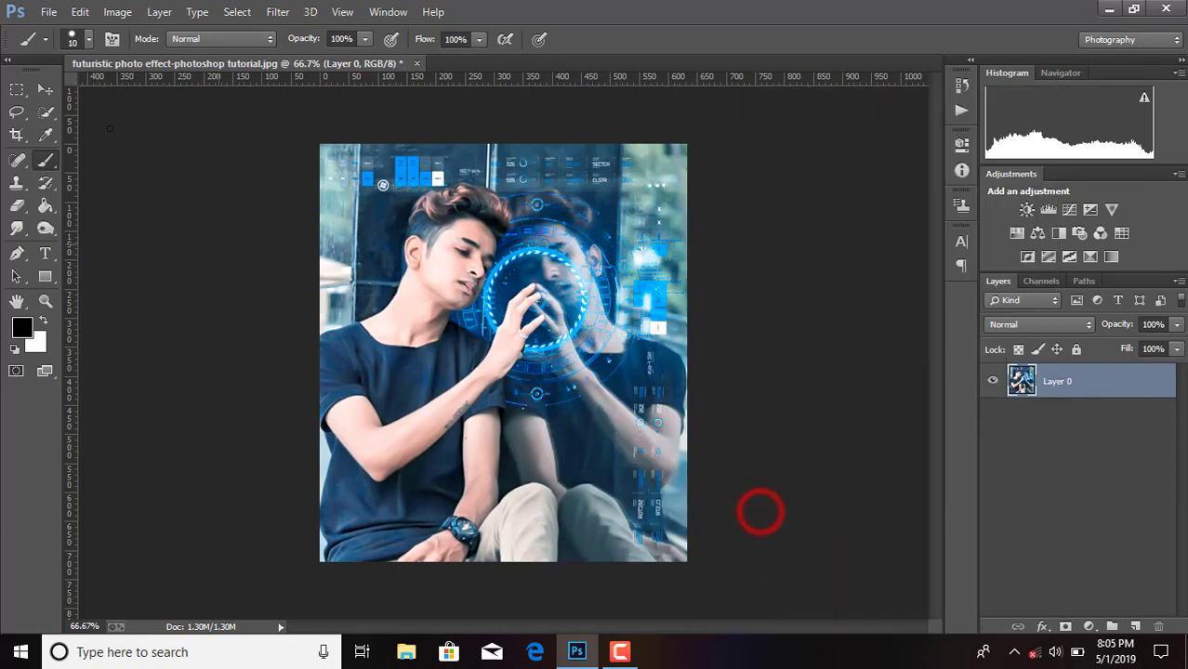
pyautogui.click(80, 11)
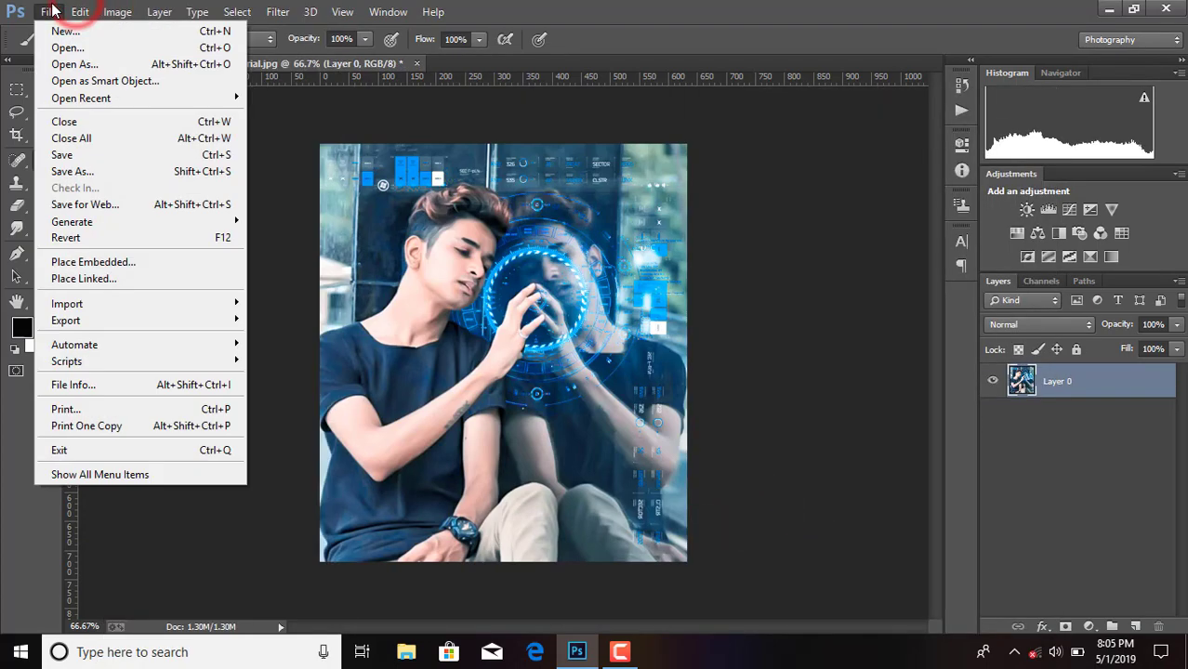
pyautogui.click(854, 6)
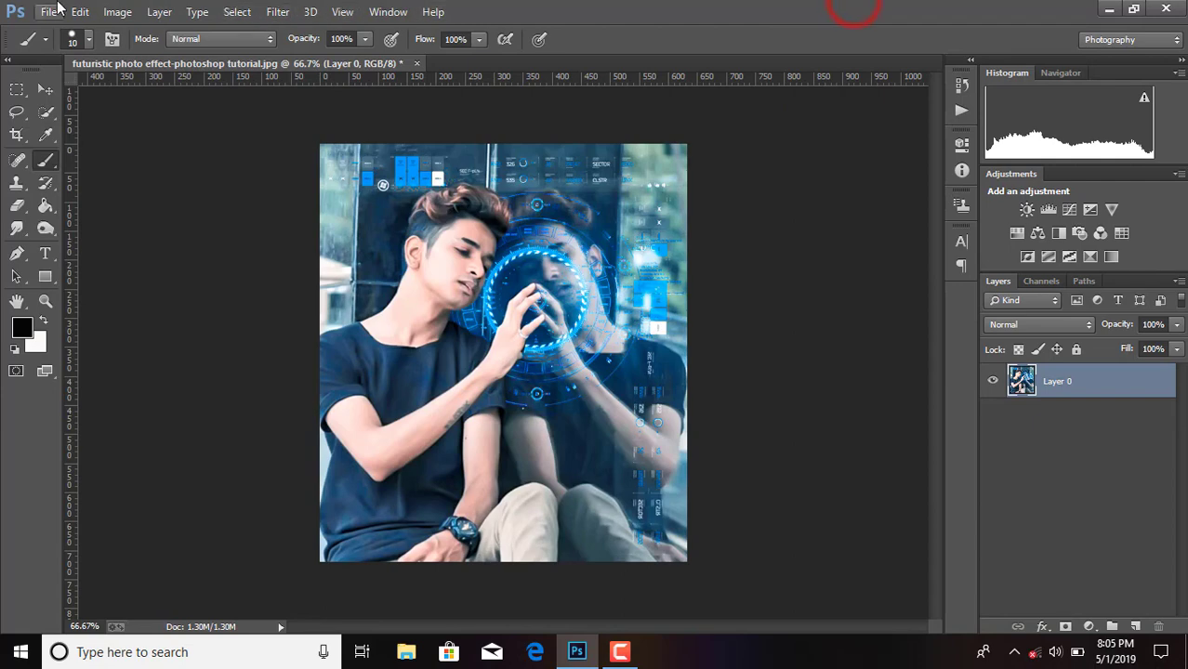
pyautogui.click(119, 11)
pyautogui.click(137, 56)
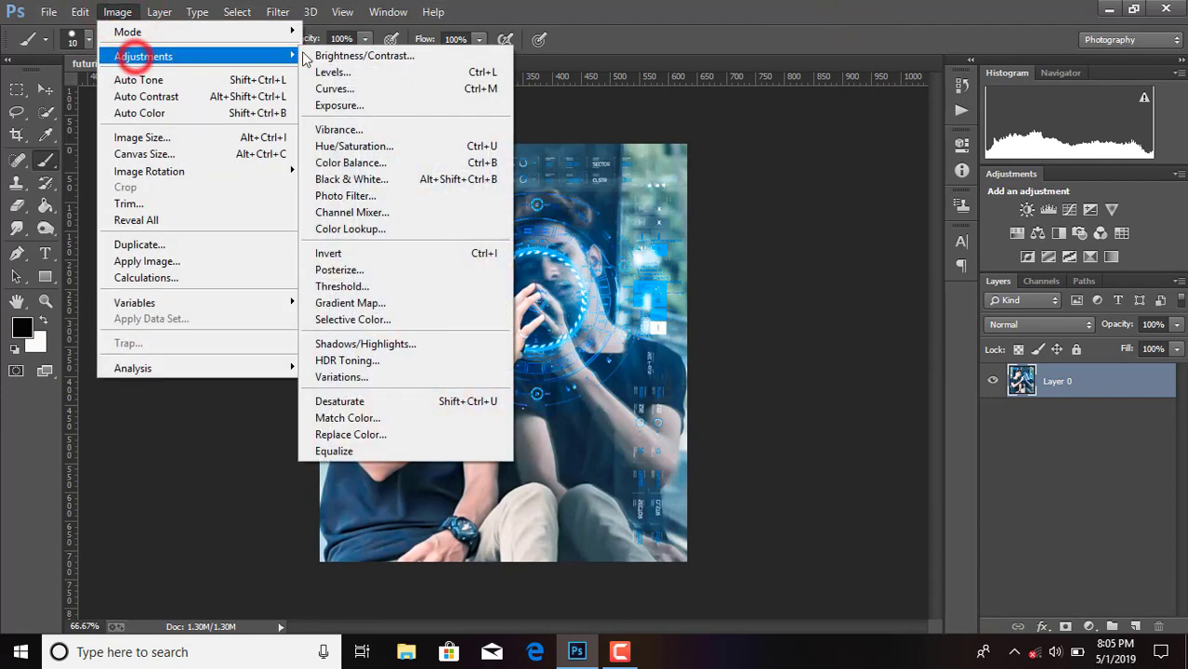
pyautogui.click(368, 53)
pyautogui.moveTo(665, 214)
pyautogui.mouseDown()
pyautogui.moveTo(662, 257)
pyautogui.moveTo(702, 260)
pyautogui.mouseUp()
pyautogui.click(808, 197)
pyautogui.press('b')
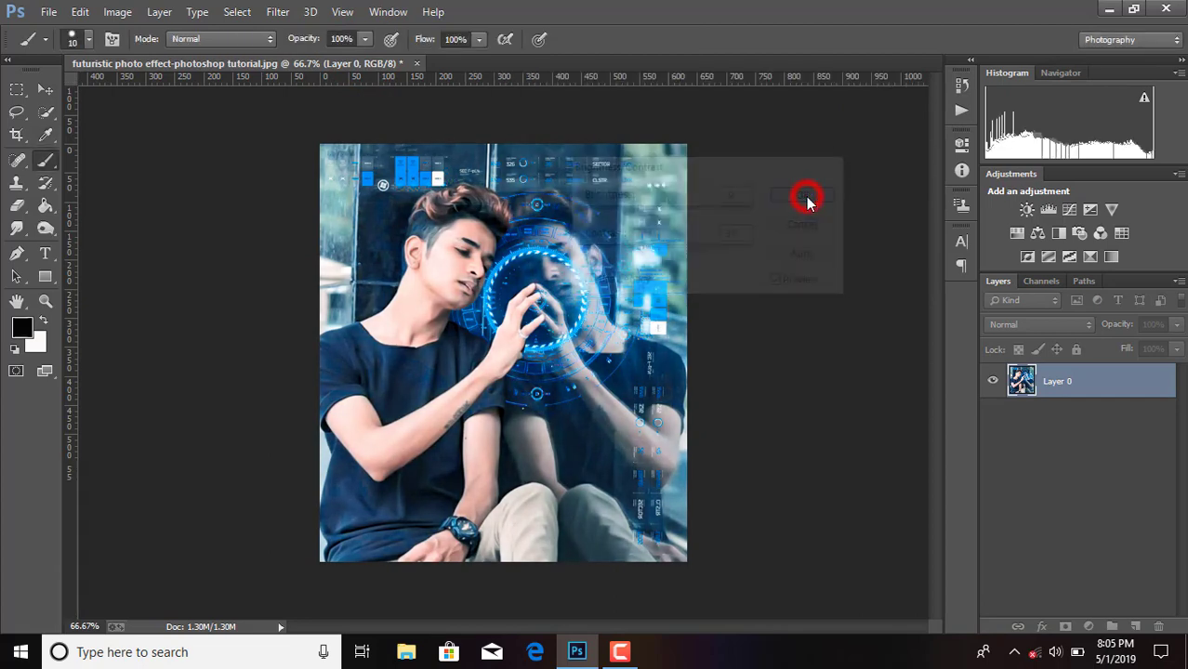
# Flatten the image into a single Background layer.
pyautogui.rightClick(1082, 393)
pyautogui.click(765, 533)
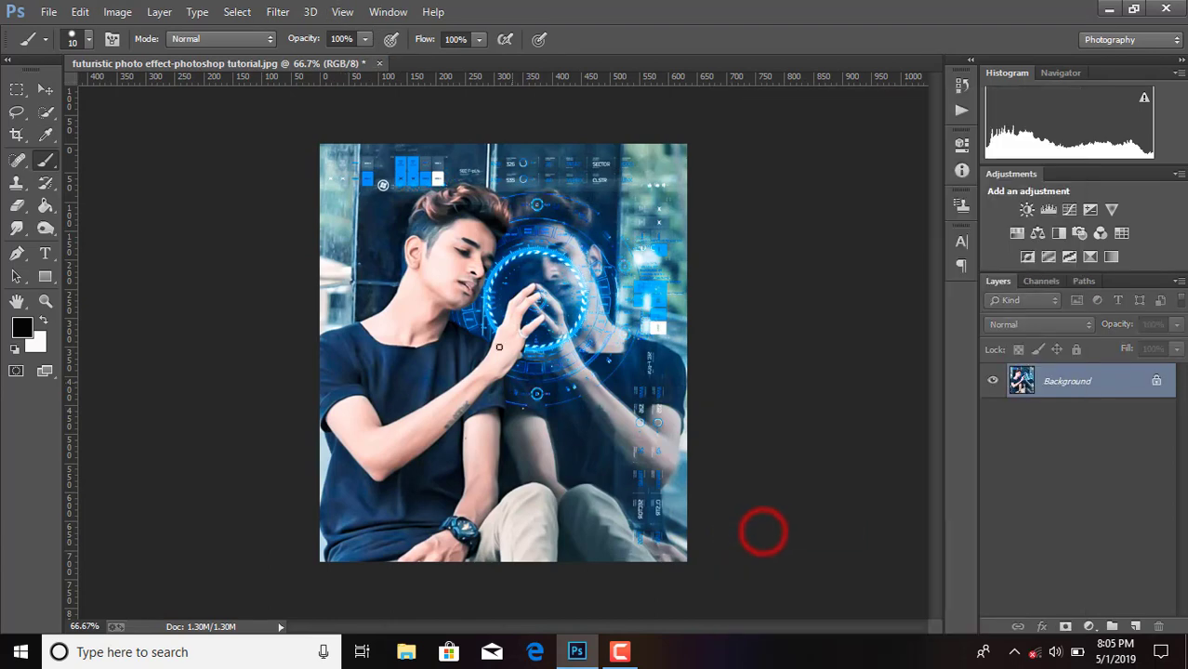
pyautogui.click(48, 11)
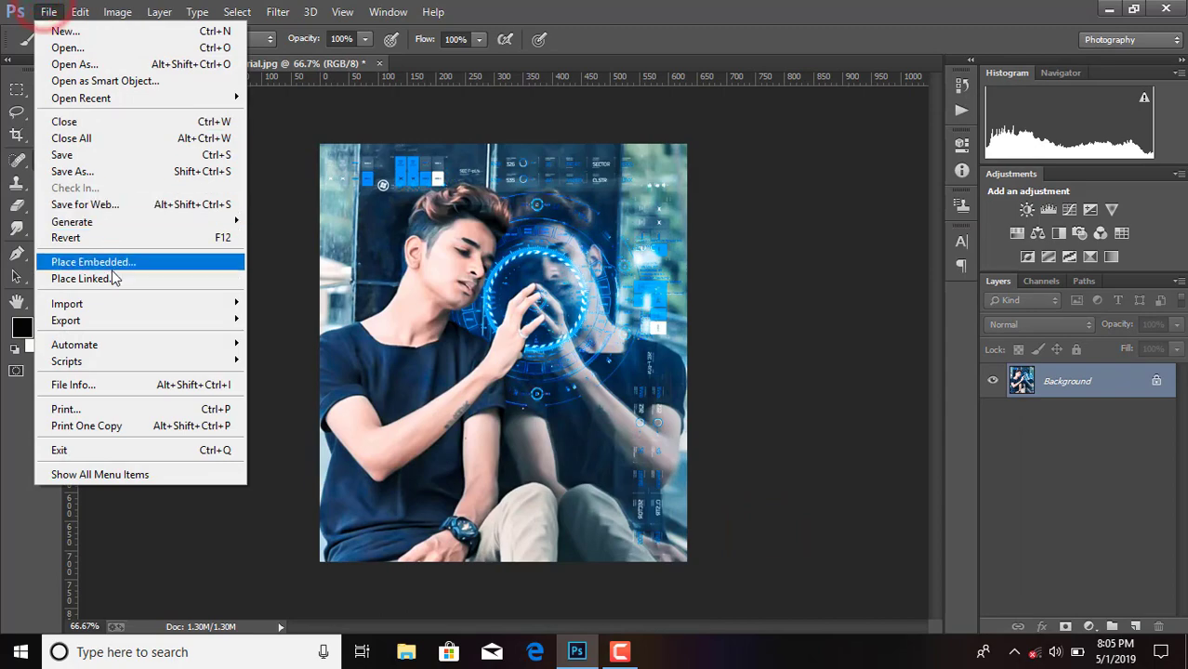
# Save a JPEG copy named 'futuristic photo effect-photoshop tutorial new'.
pyautogui.click(125, 173)
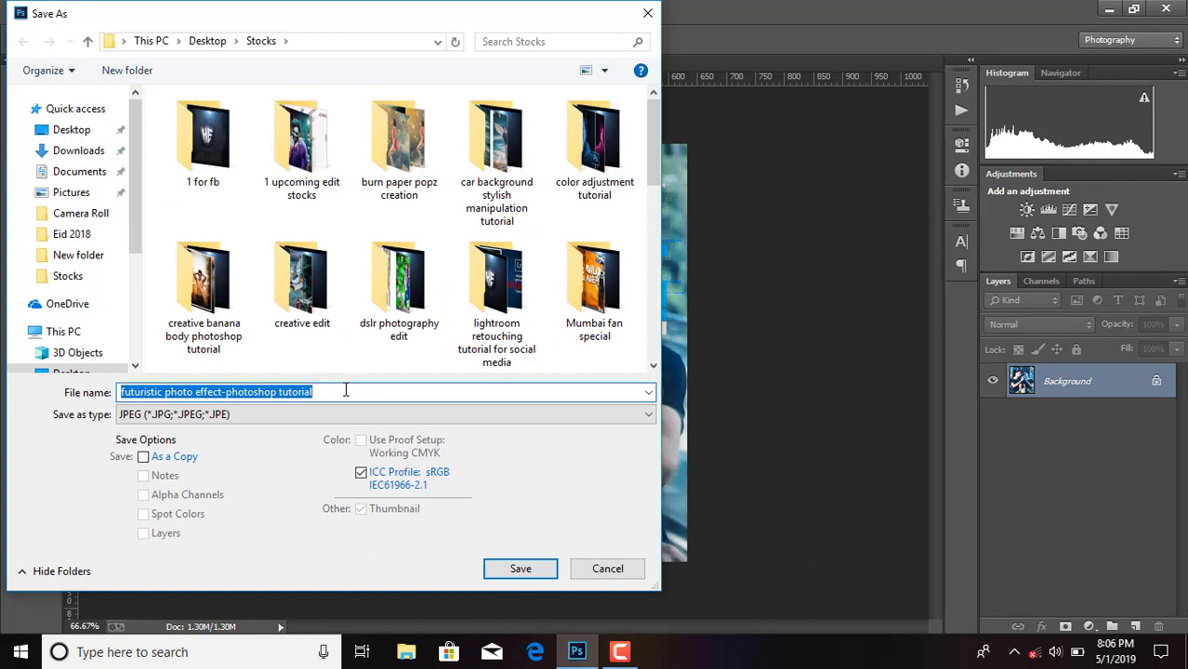
pyautogui.click(345, 391)
pyautogui.write('new')
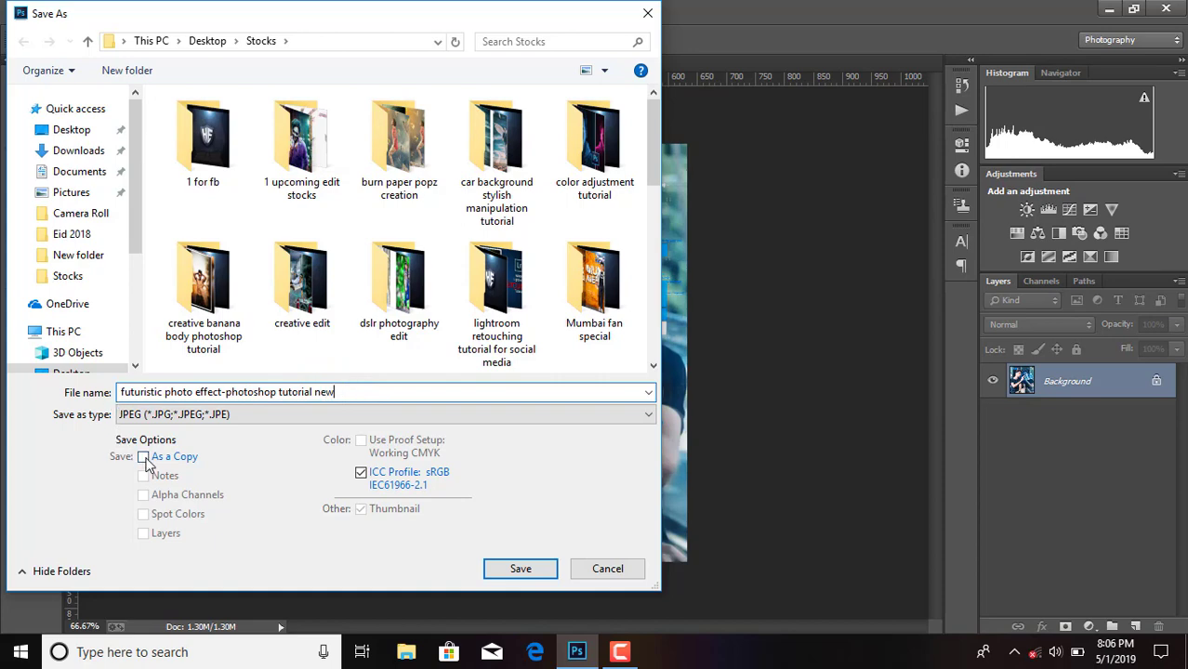
pyautogui.click(144, 457)
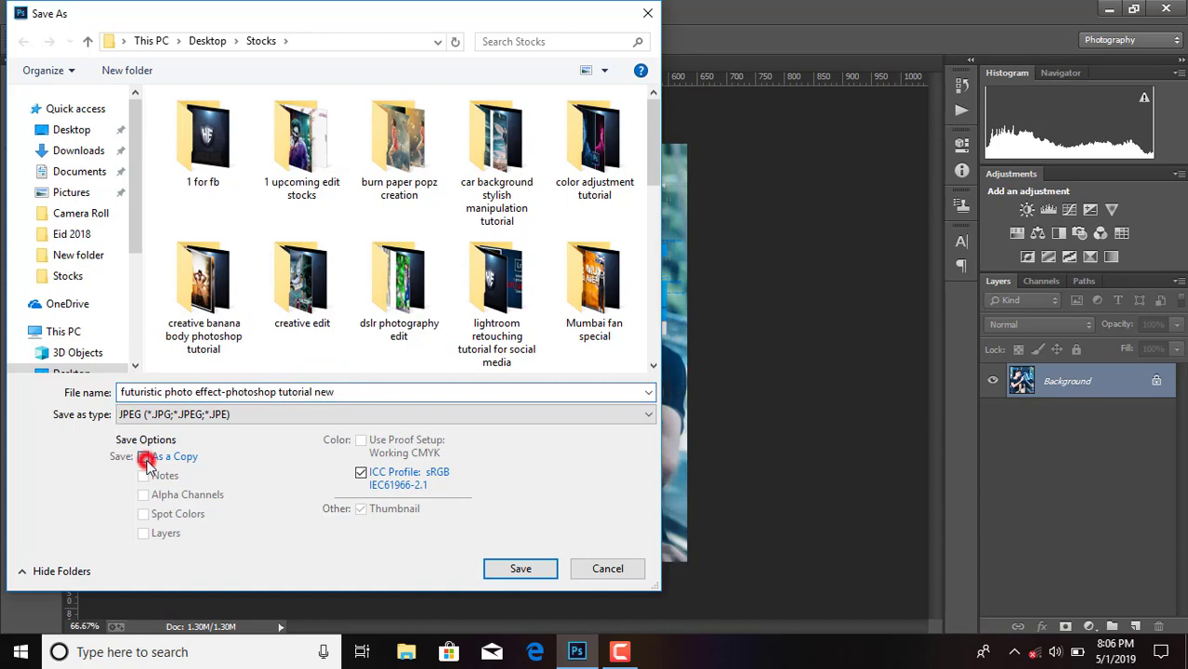
pyautogui.click(522, 570)
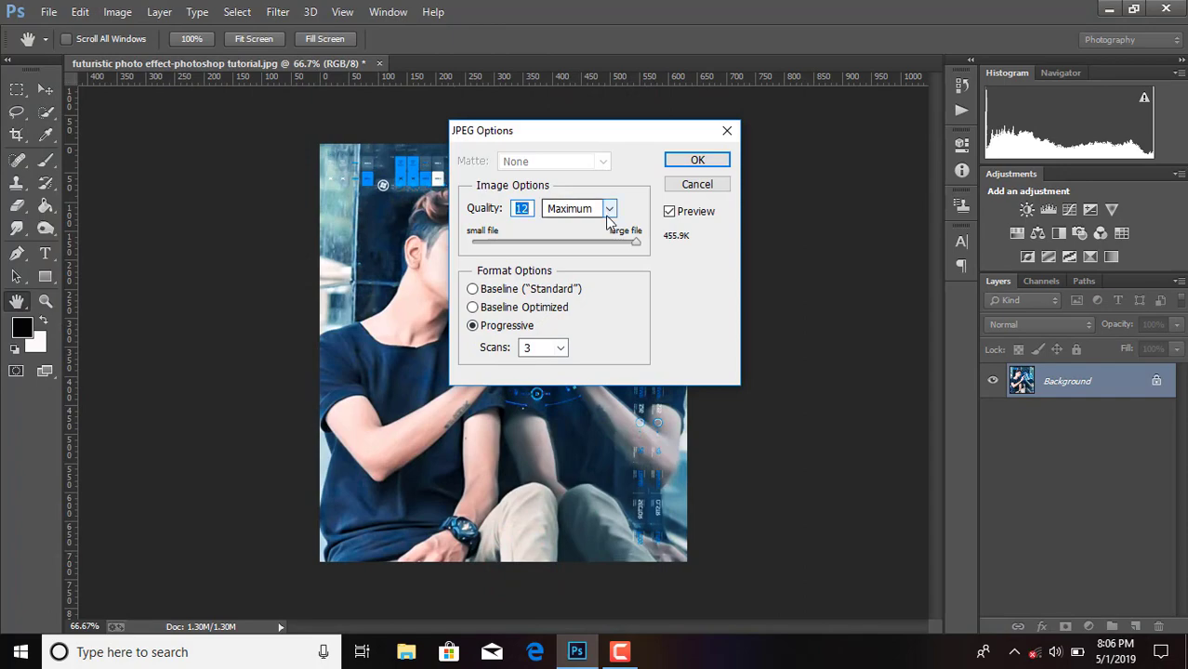